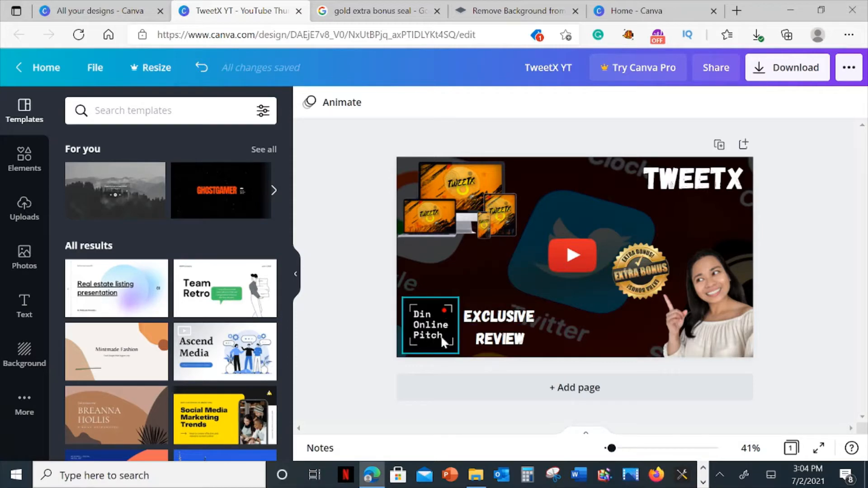
Create a new blank YouTube Thumbnail design from the Canva home page.
click(622, 13)
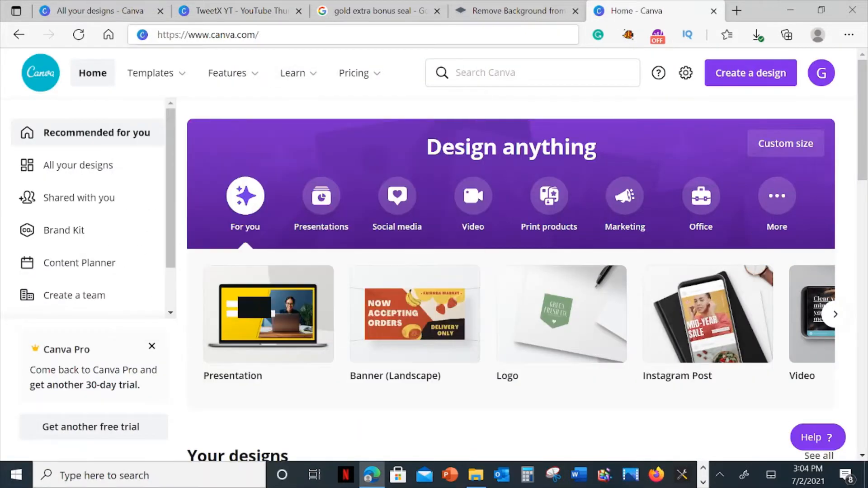
drag(241, 35, 157, 35)
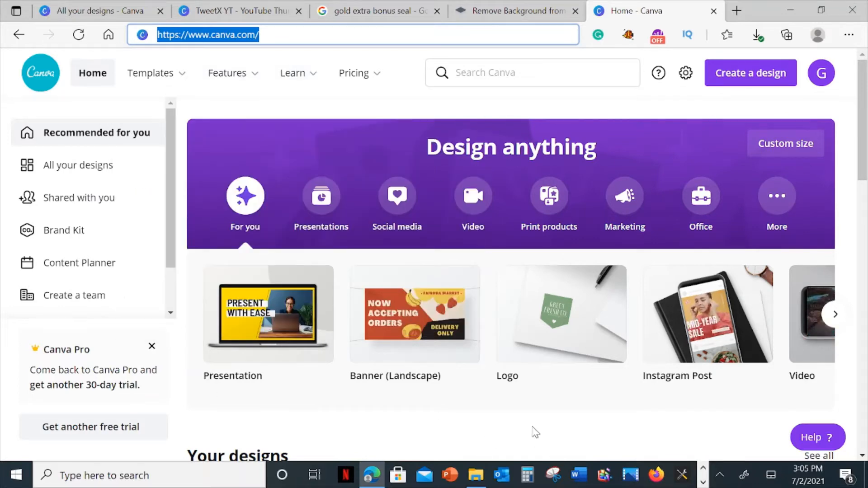
click(751, 83)
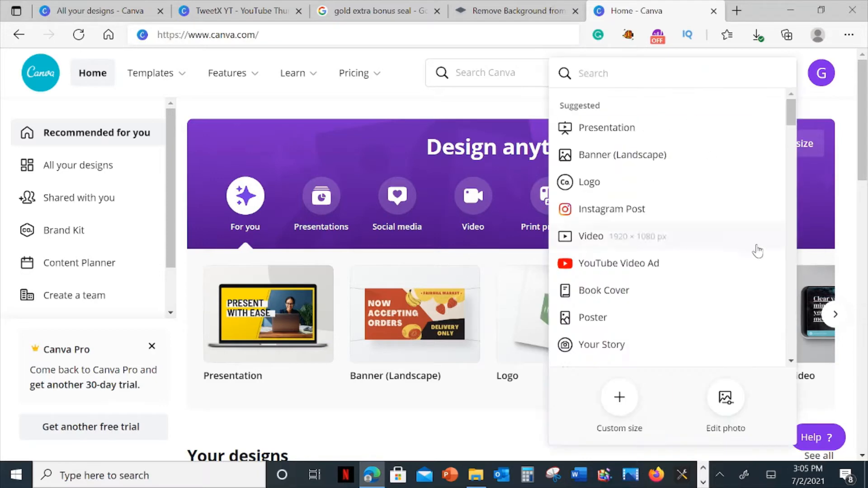
scroll(731, 248, down, 5)
scroll(723, 245, down, 7)
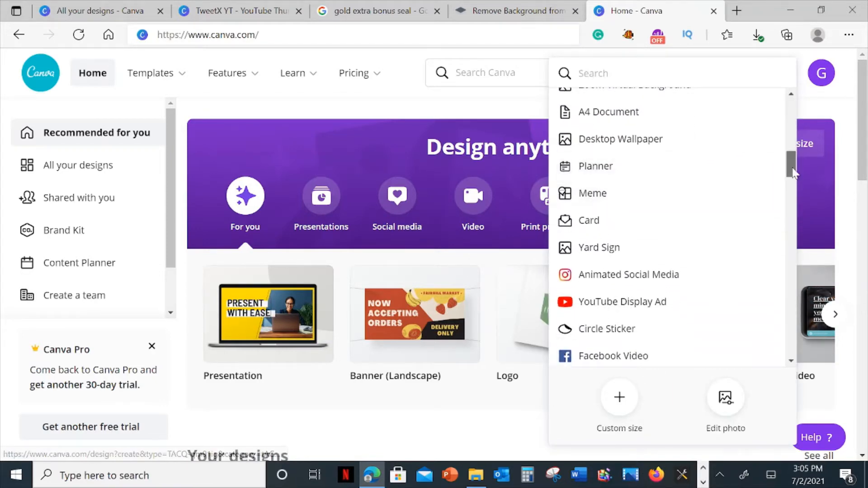
drag(791, 165, 785, 259)
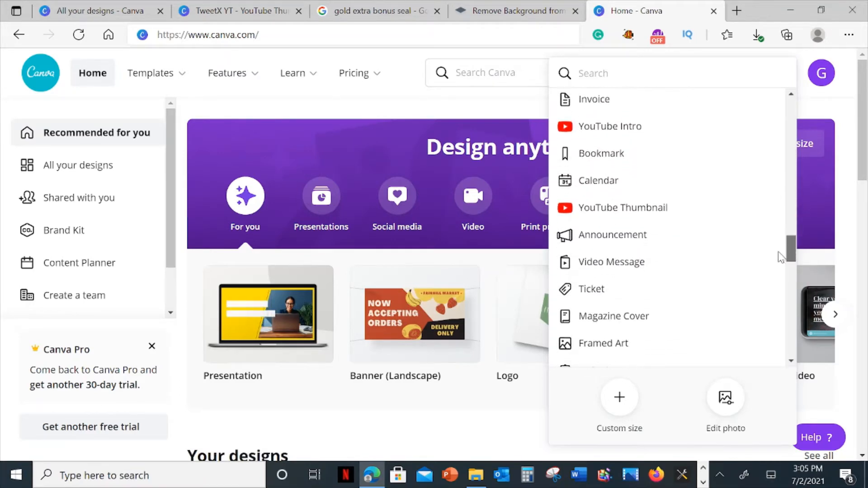
click(614, 222)
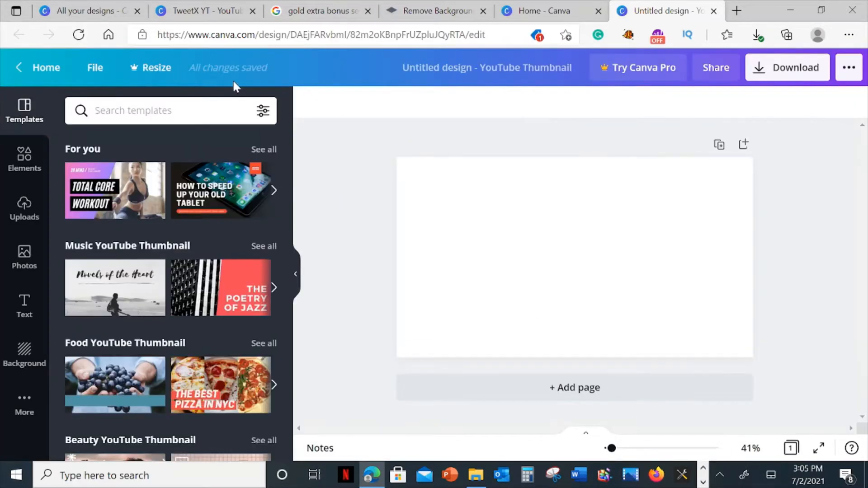
click(206, 10)
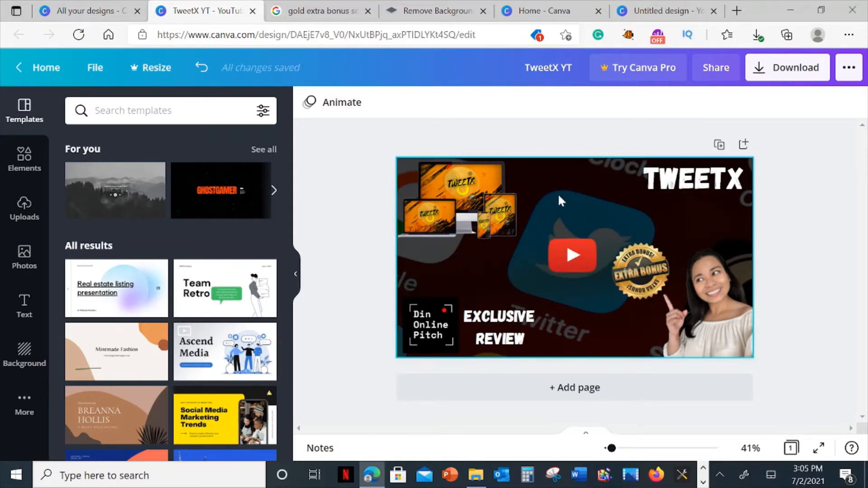
click(646, 10)
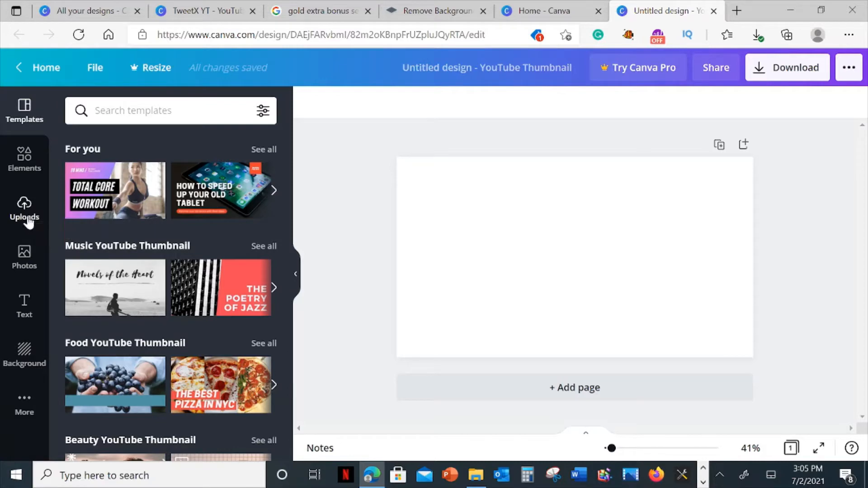
Search the photo library for "social media" and browse the results for a suitable background picture.
click(25, 266)
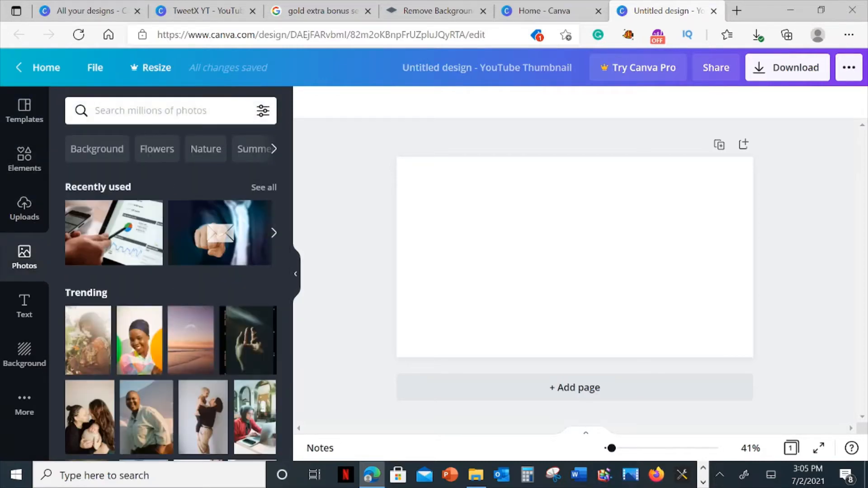
click(145, 111)
text(social media)
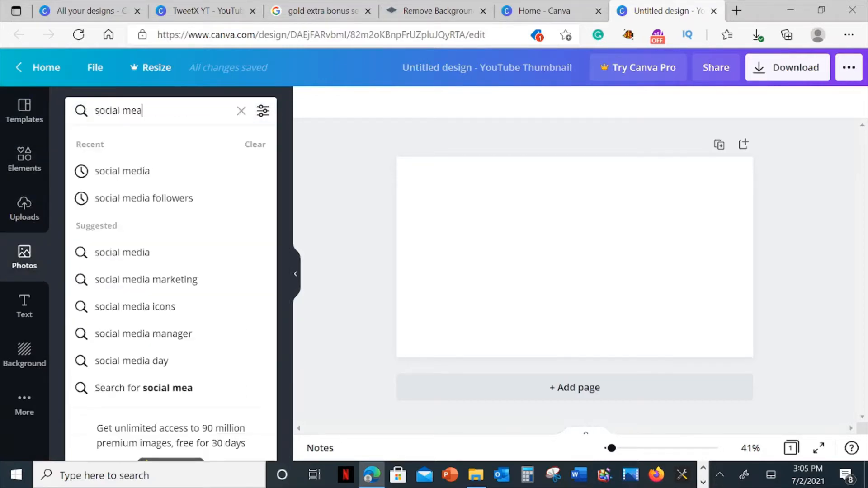
click(133, 174)
scroll(250, 296, down, 3)
scroll(250, 296, down, 5)
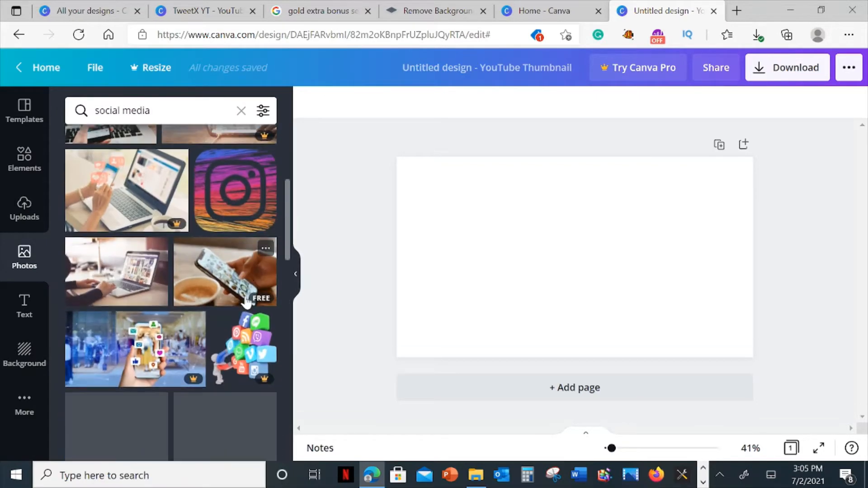
scroll(144, 317, down, 8)
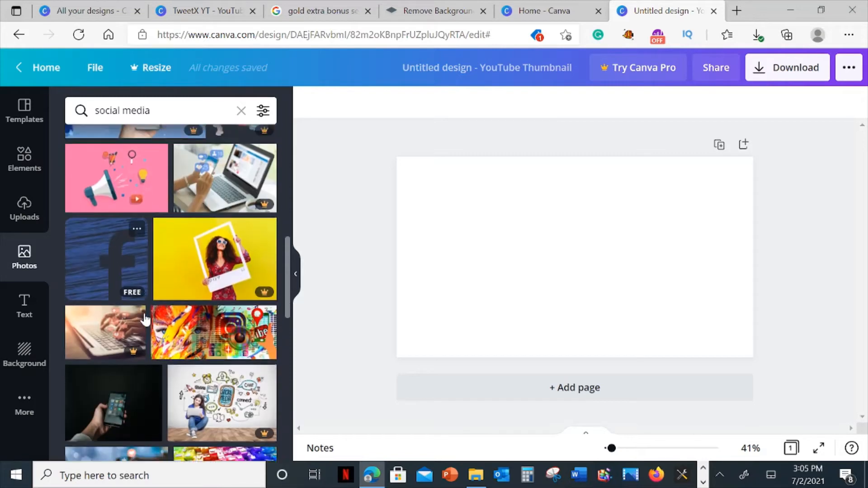
scroll(176, 326, down, 1)
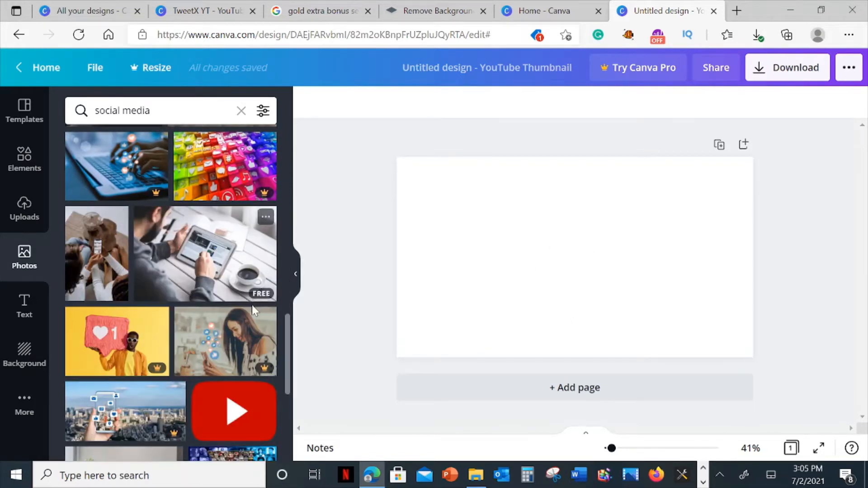
scroll(251, 308, down, 5)
scroll(257, 323, down, 3)
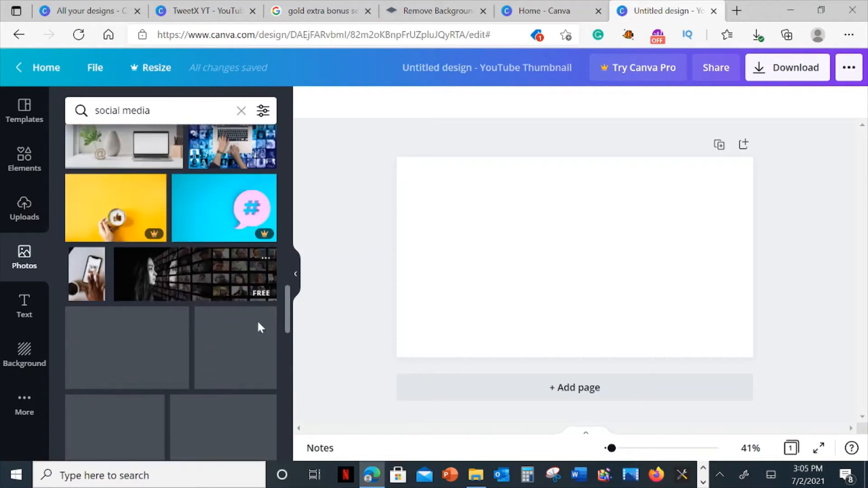
Search the photo library for "twitter" and locate the free photo of the Twitter app icon used in the TweetX YT design.
drag(290, 335, 286, 135)
click(135, 111)
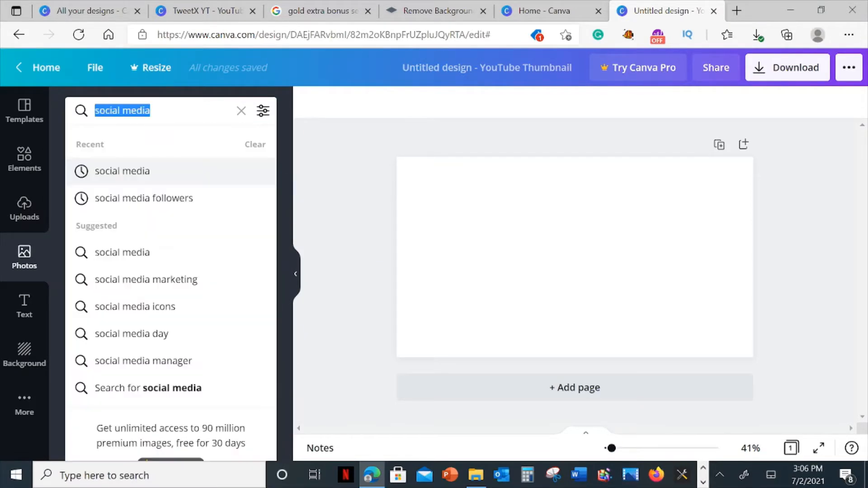
text(twitter)
key(Return)
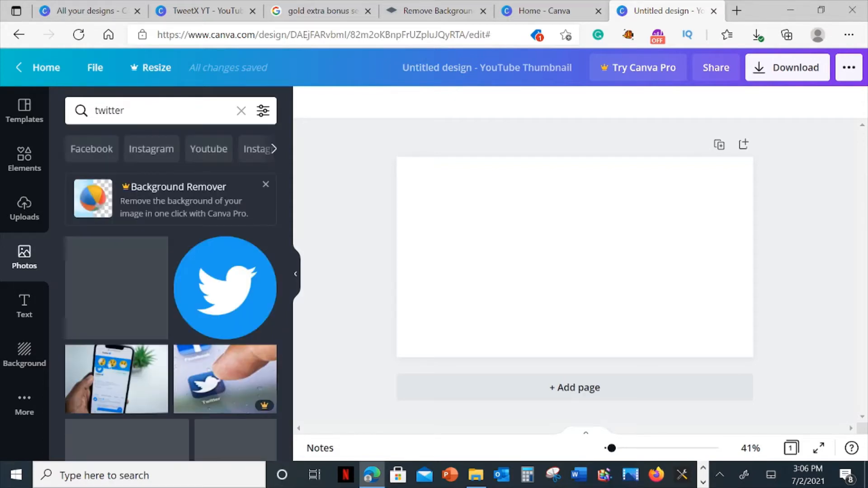
scroll(184, 292, down, 4)
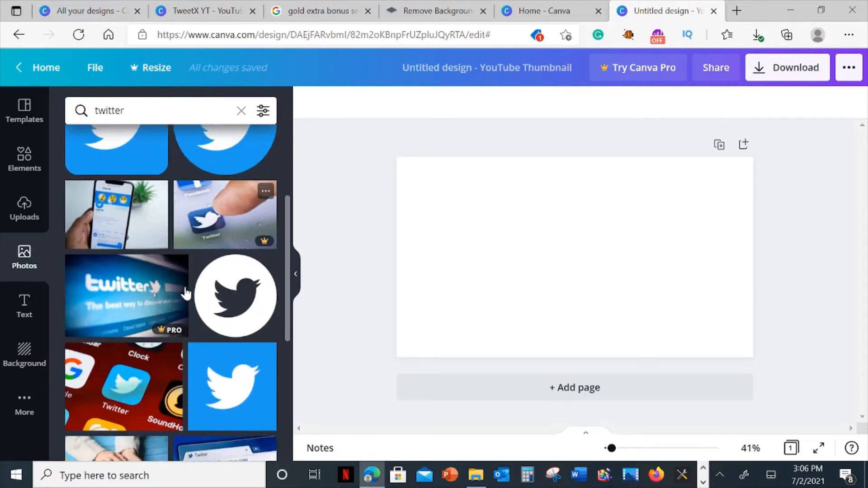
scroll(186, 292, down, 2)
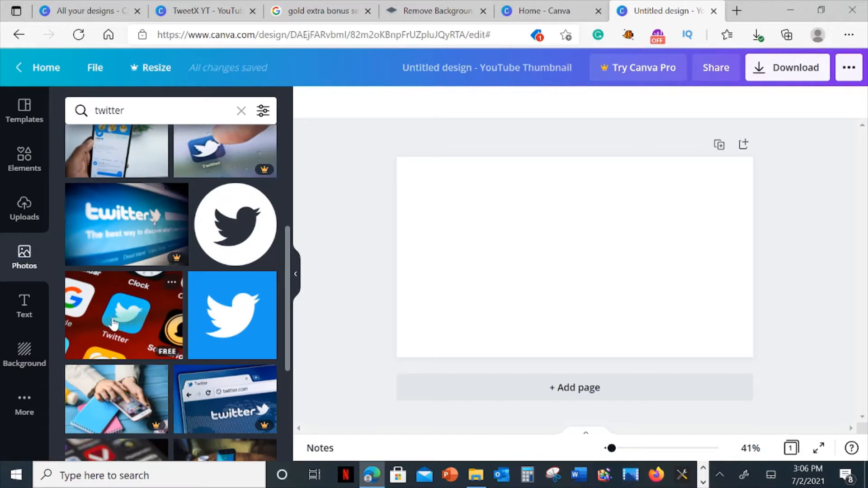
click(205, 10)
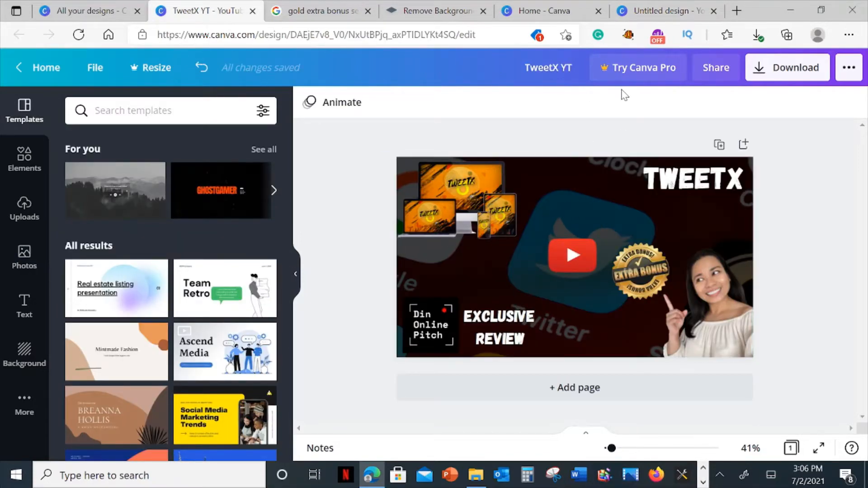
click(646, 6)
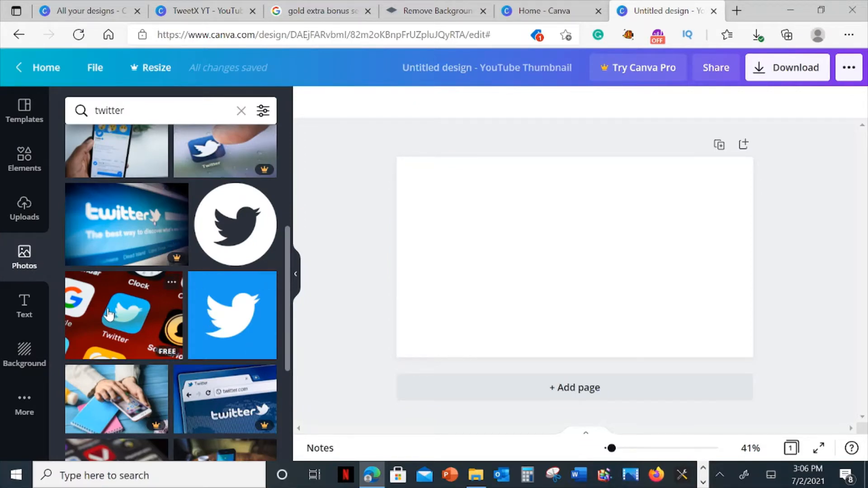
drag(108, 314, 410, 301)
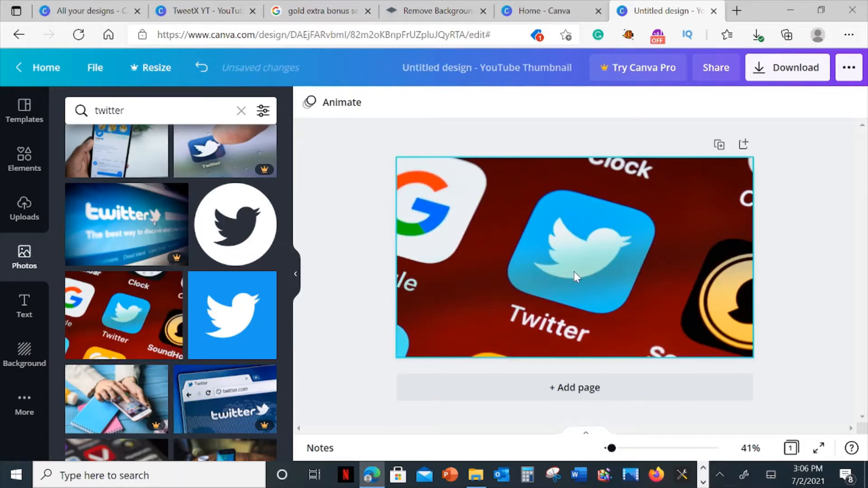
click(583, 251)
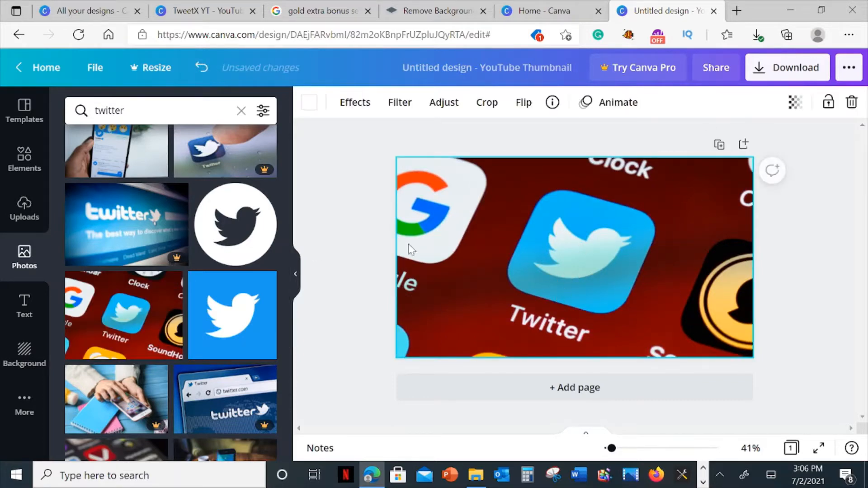
click(26, 357)
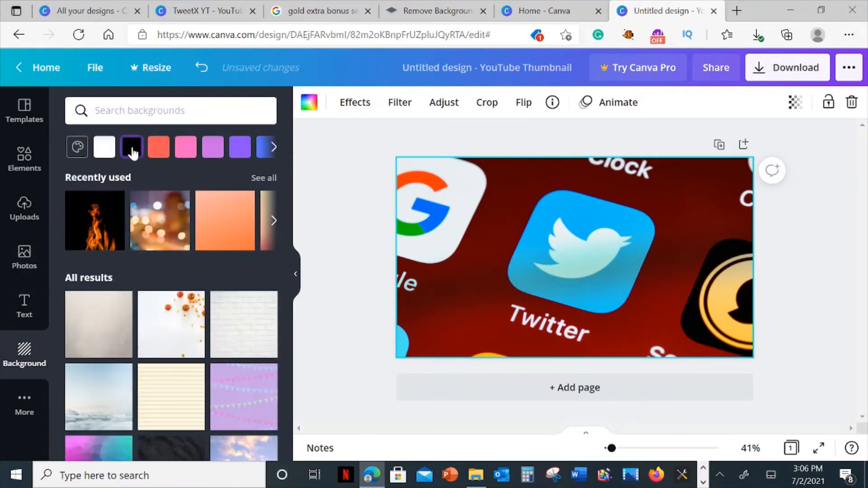
click(133, 147)
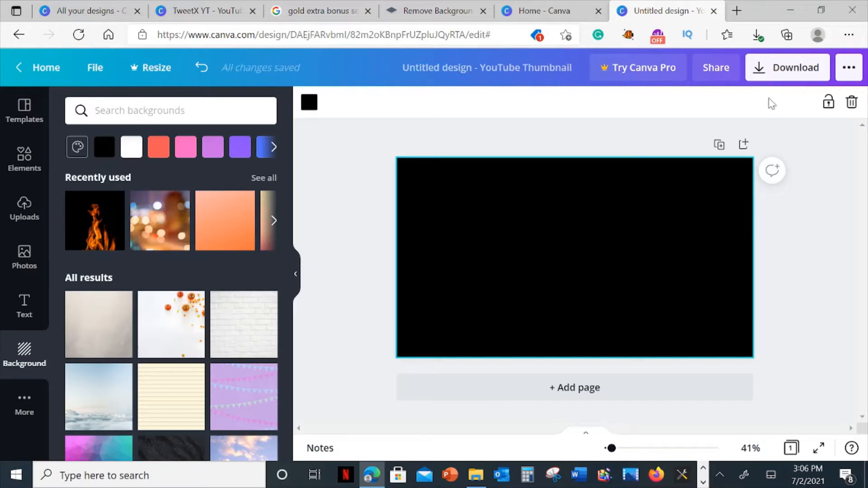
key(Delete)
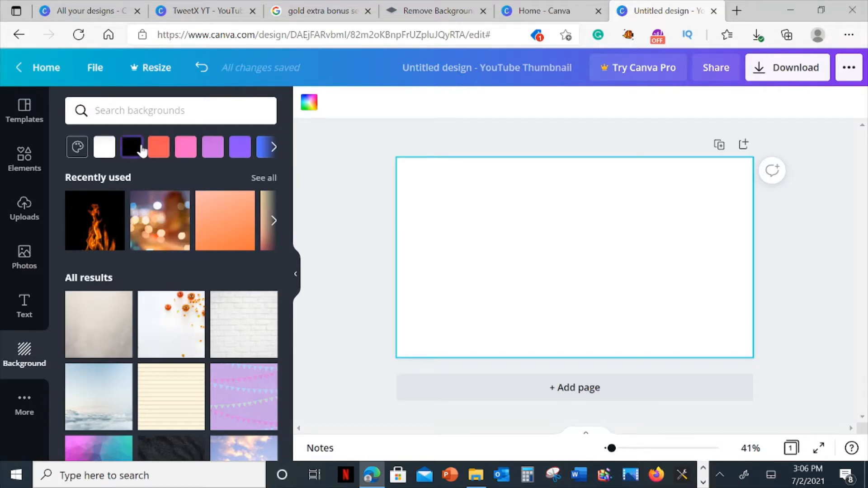
Set the page background to black and fill the page with the free Twitter app icon photo.
click(134, 153)
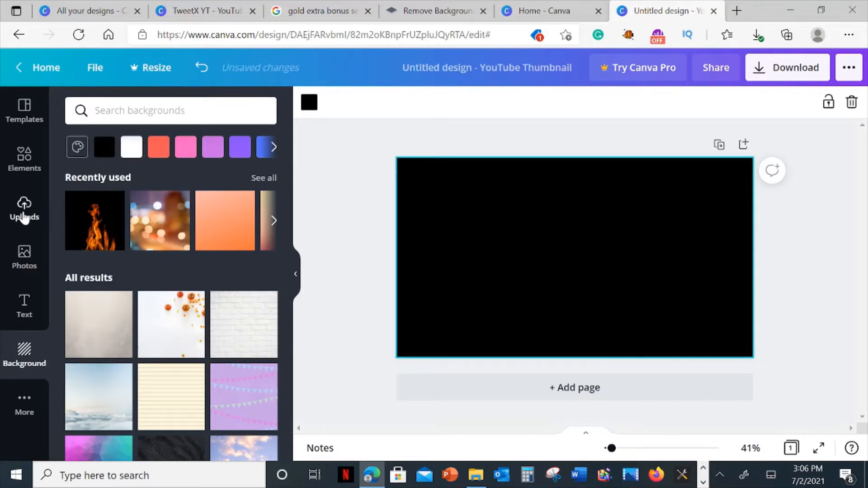
click(25, 257)
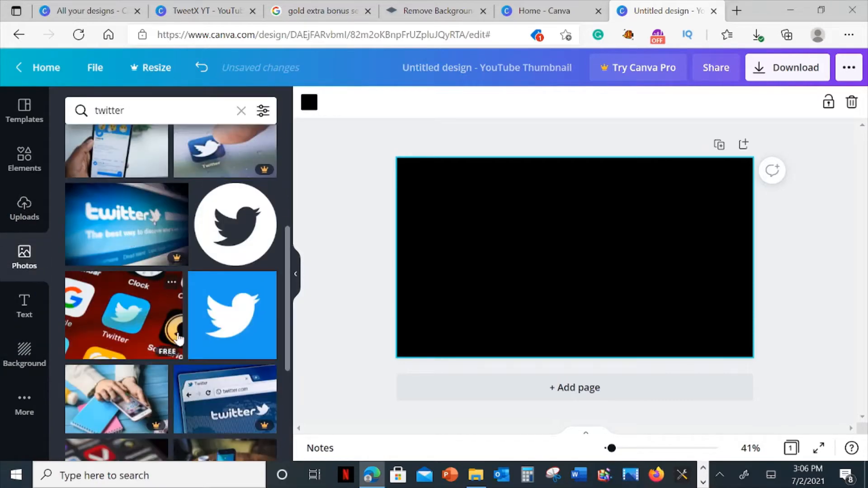
drag(109, 319, 407, 291)
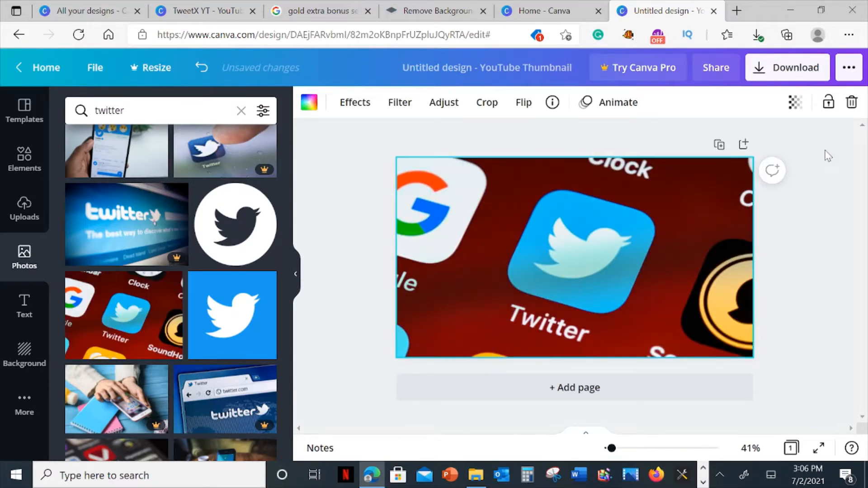
Set the background photo's transparency to about 24 so the black shows through, and deselect it.
click(795, 103)
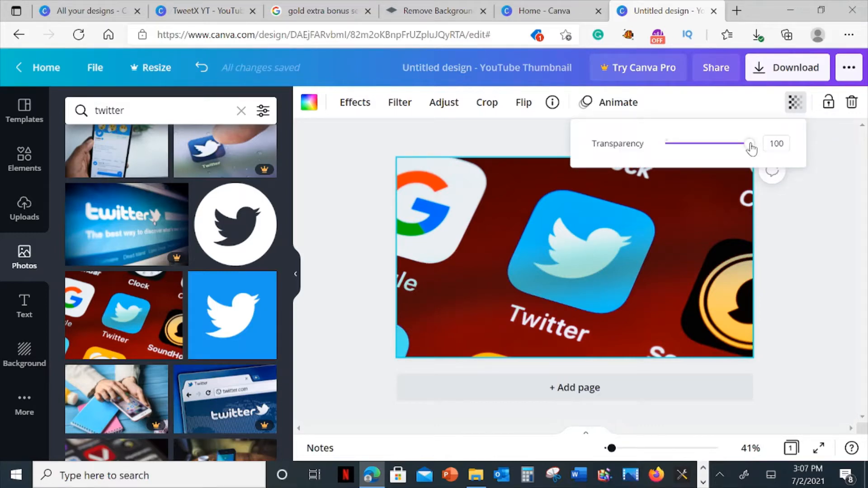
drag(752, 149, 686, 144)
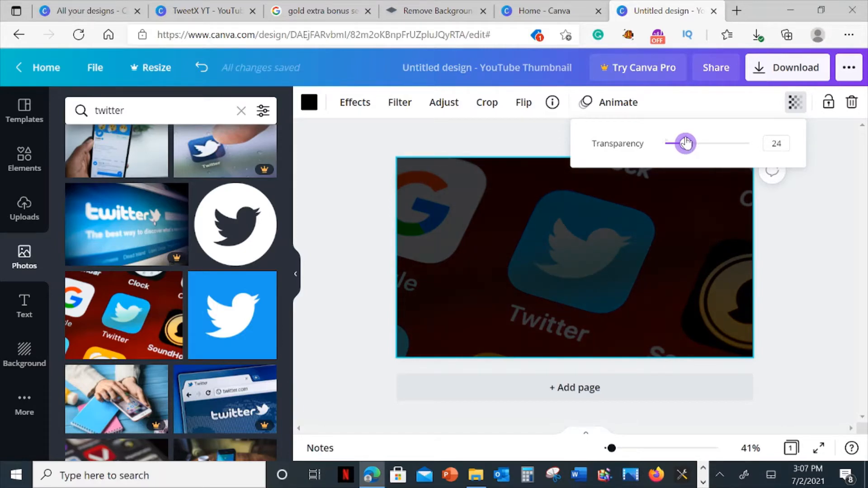
drag(686, 143, 687, 143)
click(722, 260)
click(794, 291)
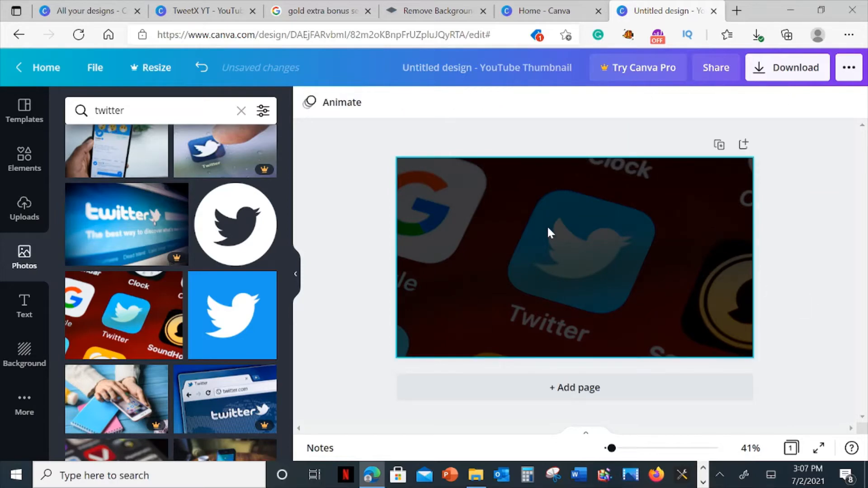
Check the TweetX YT design for reference, and add the uploaded TweetX device mockup image to the new thumbnail's upper-left area.
click(213, 11)
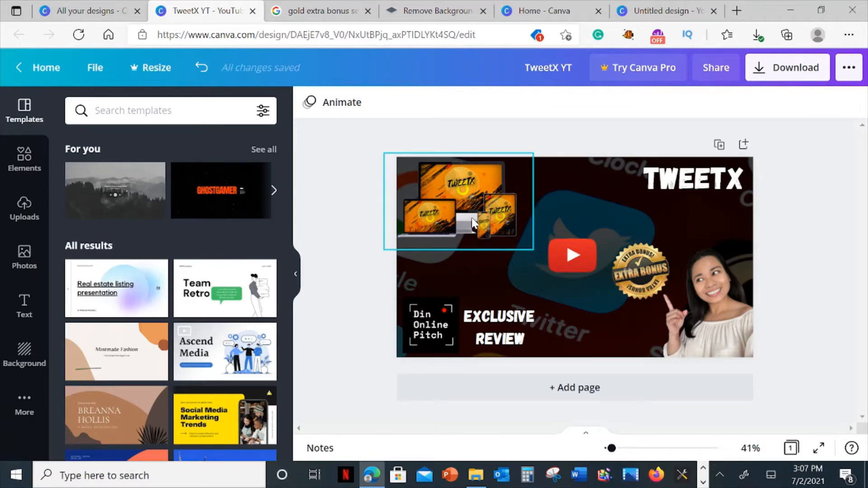
click(642, 12)
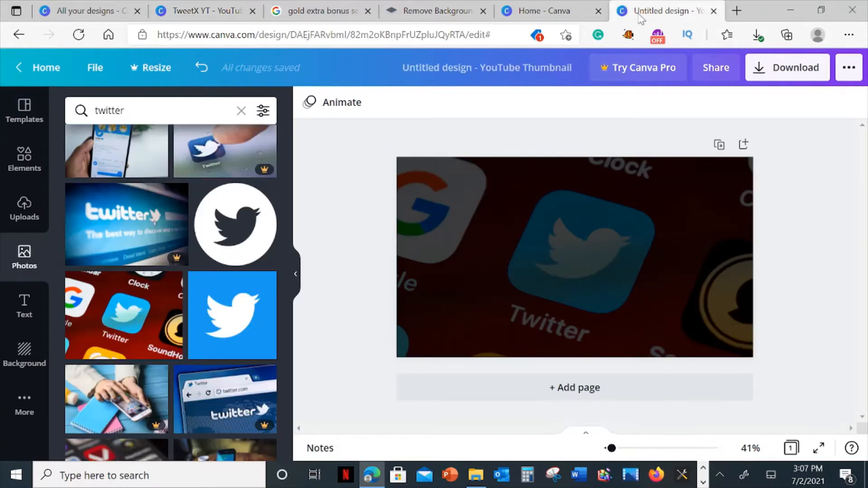
scroll(149, 235, up, 5)
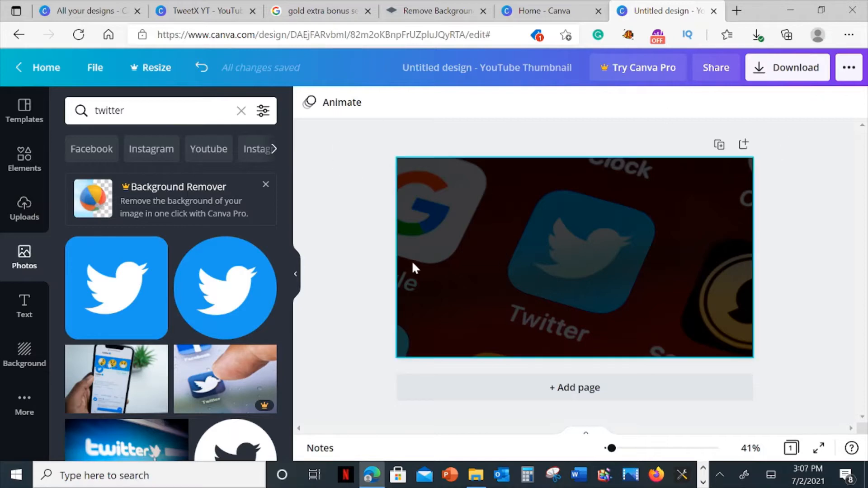
click(16, 212)
scroll(135, 338, down, 3)
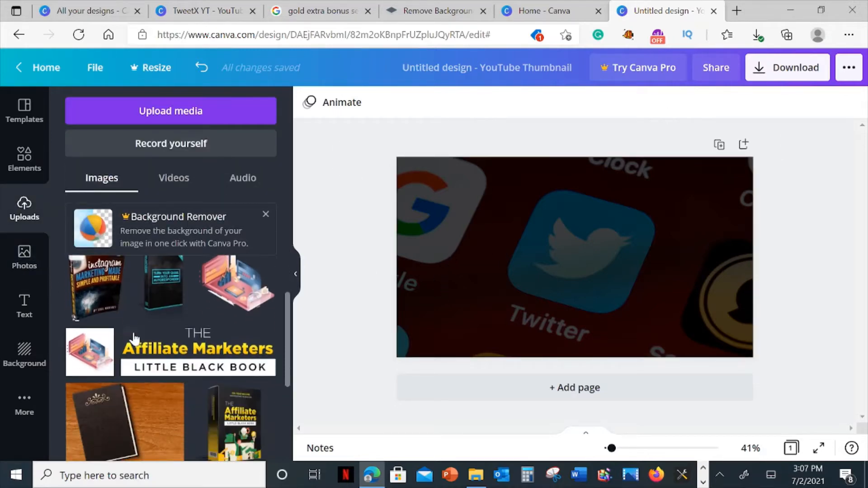
scroll(133, 315, down, 5)
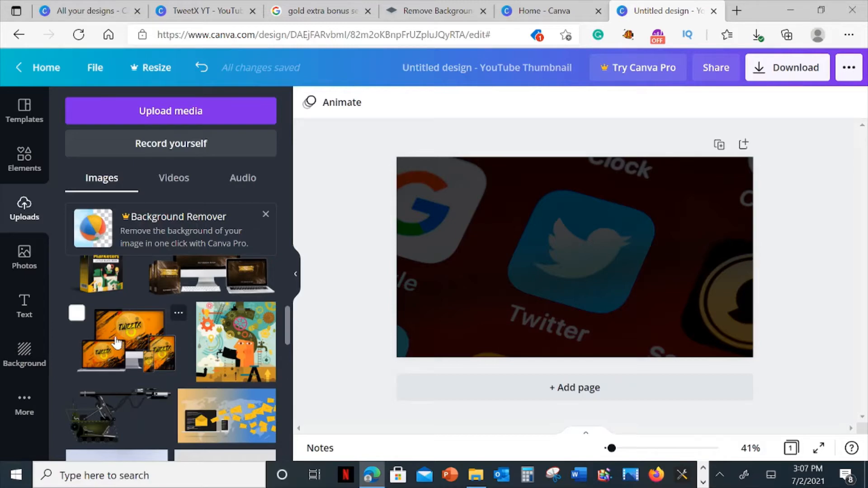
drag(114, 351, 432, 196)
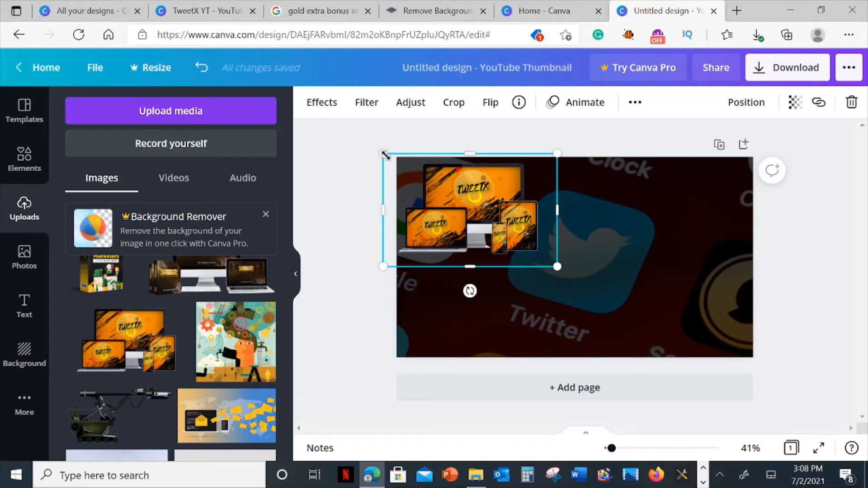
Shrink the TweetX device mockup and align it with the upper-left corner of the thumbnail page.
drag(384, 155, 426, 181)
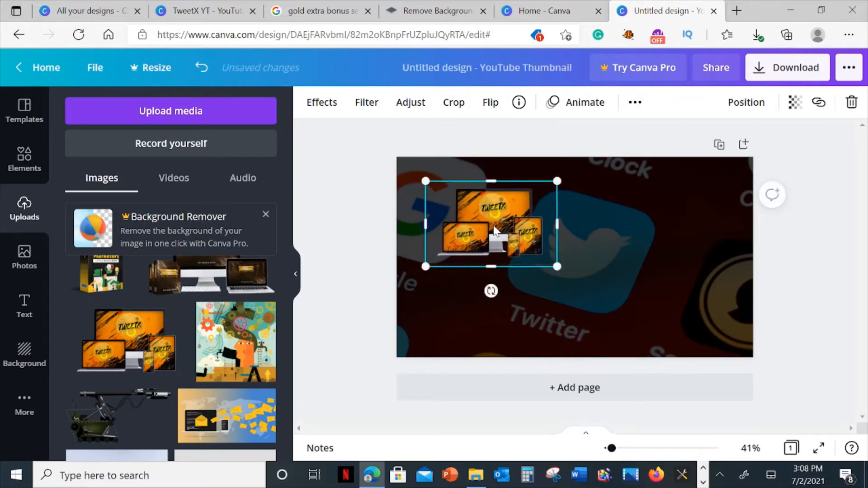
drag(495, 231, 462, 205)
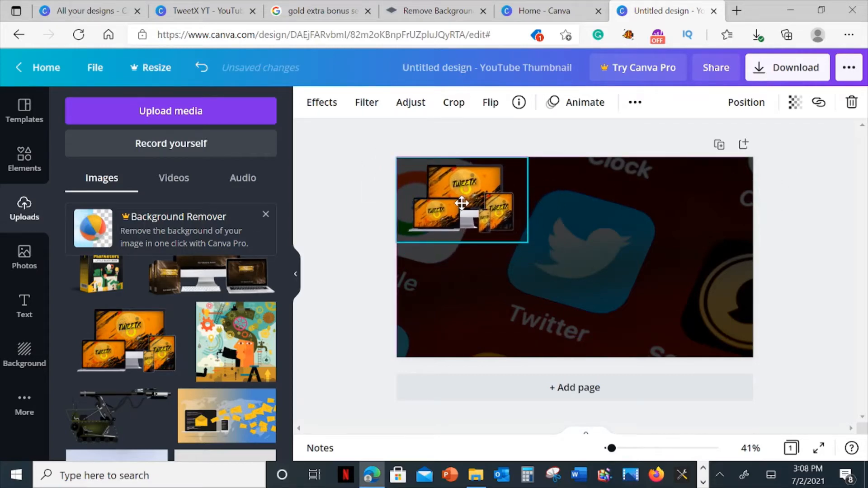
drag(461, 205, 462, 205)
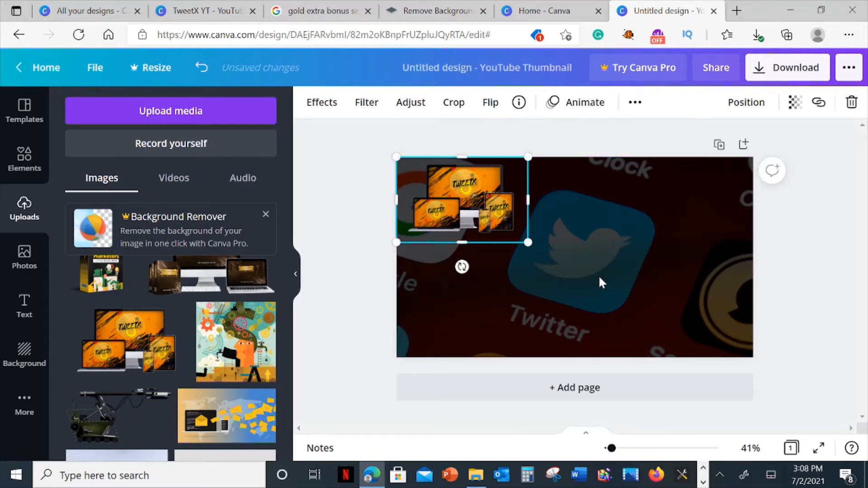
click(569, 304)
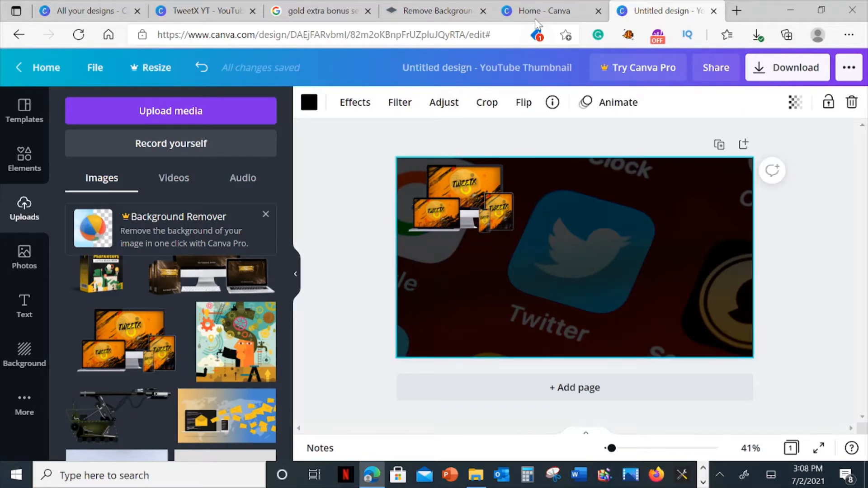
Switch to Google Images and search for "youtube play button".
click(328, 9)
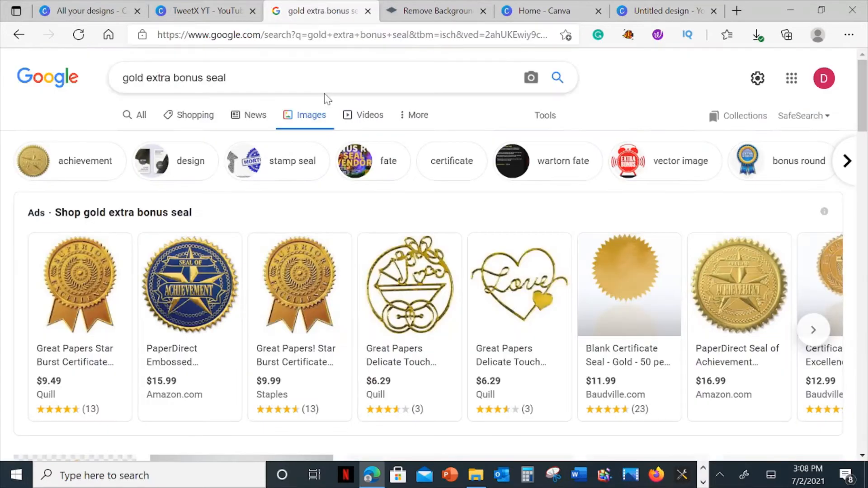
triple_click(218, 78)
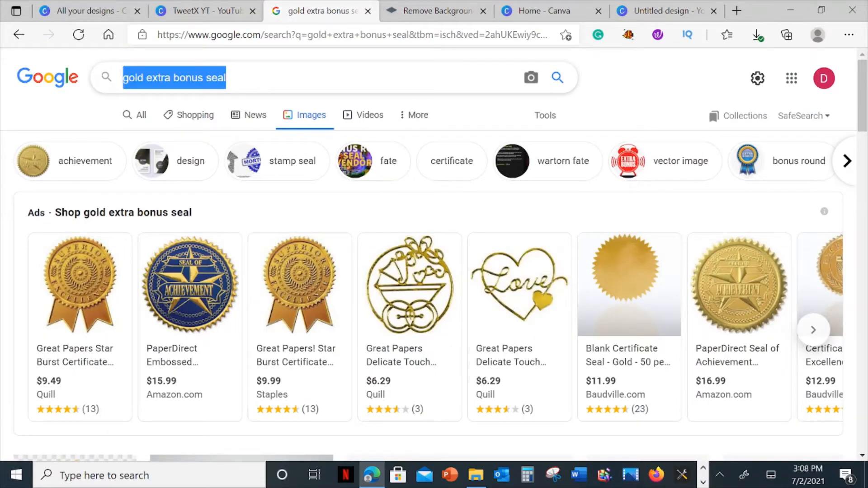
click(243, 78)
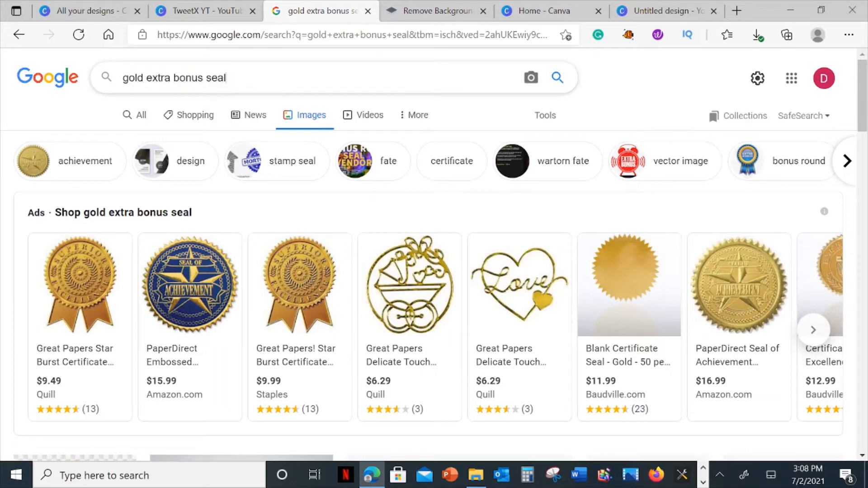
key(ctrl+a)
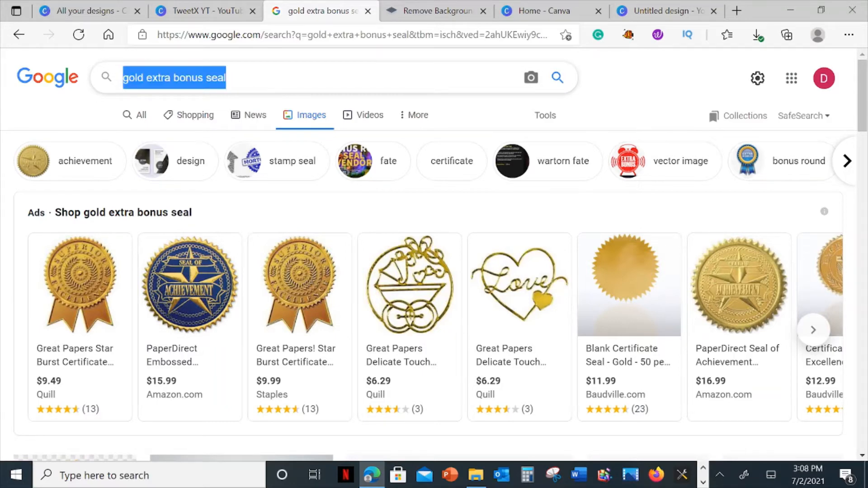
text(yotube)
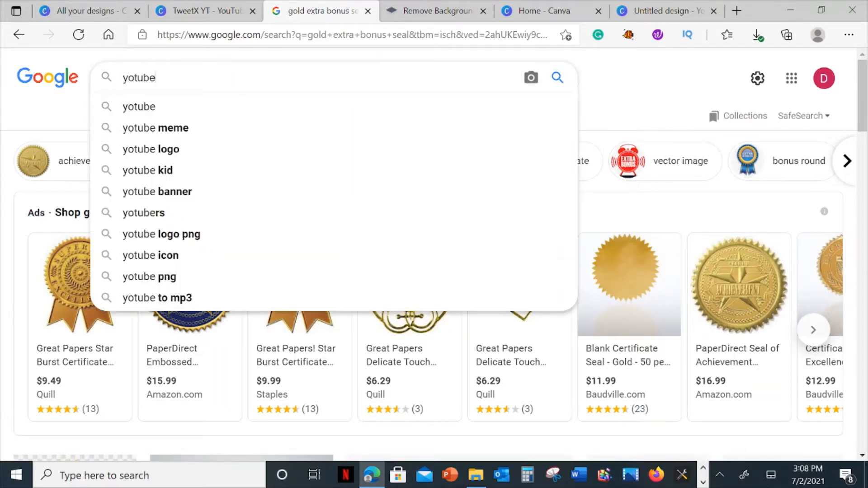
key(BackSpace)
key(BackSpace)
key(BackSpace)
key(BackSpace)
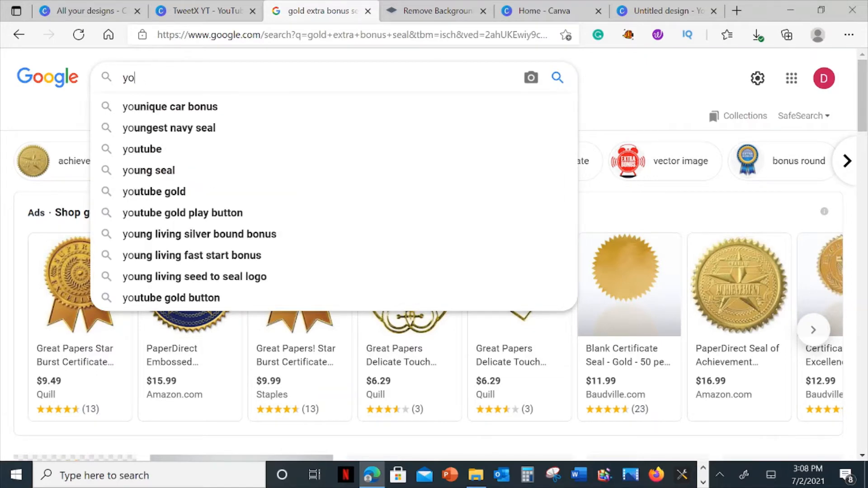
text(utube play button)
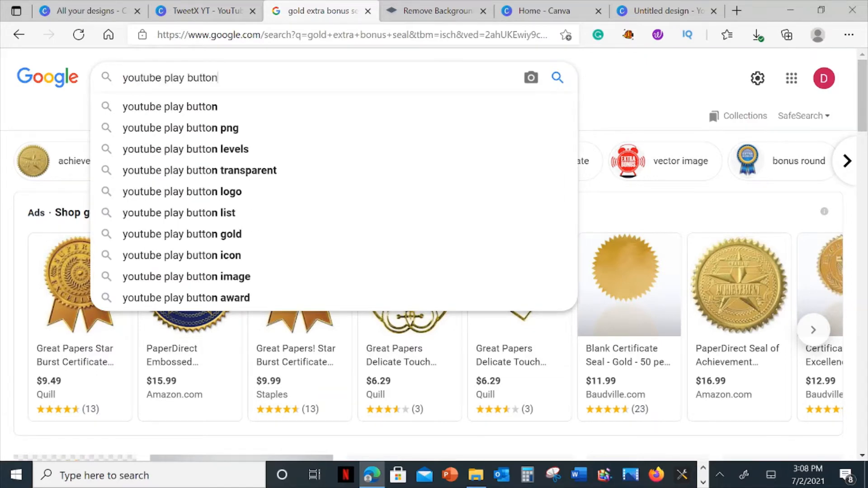
key(Return)
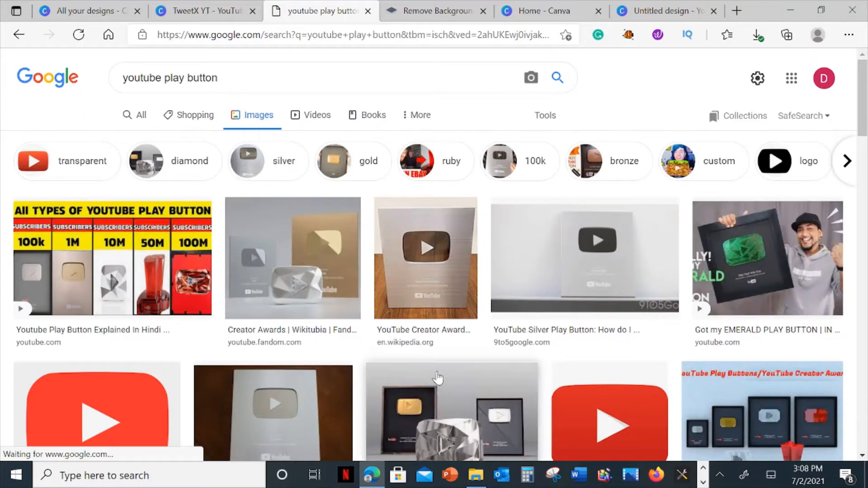
Look through the image results for the plain red play button picture from stackoverflow.com.
scroll(548, 408, down, 1)
scroll(651, 320, down, 3)
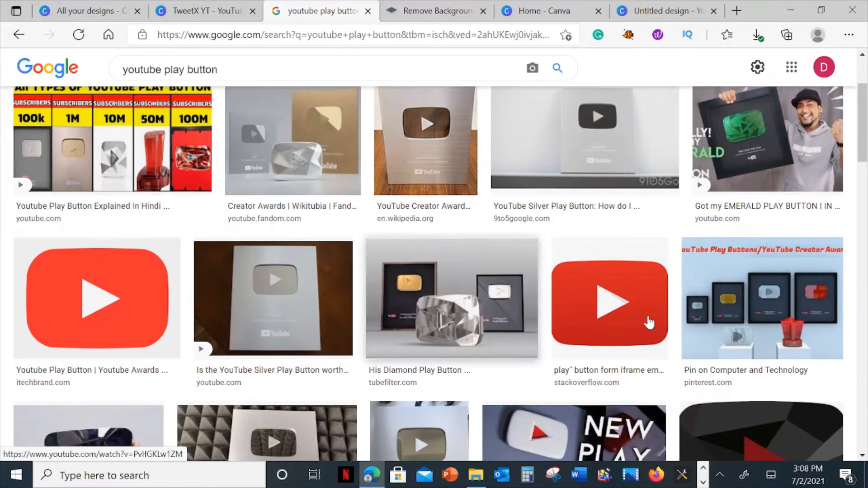
scroll(437, 280, down, 2)
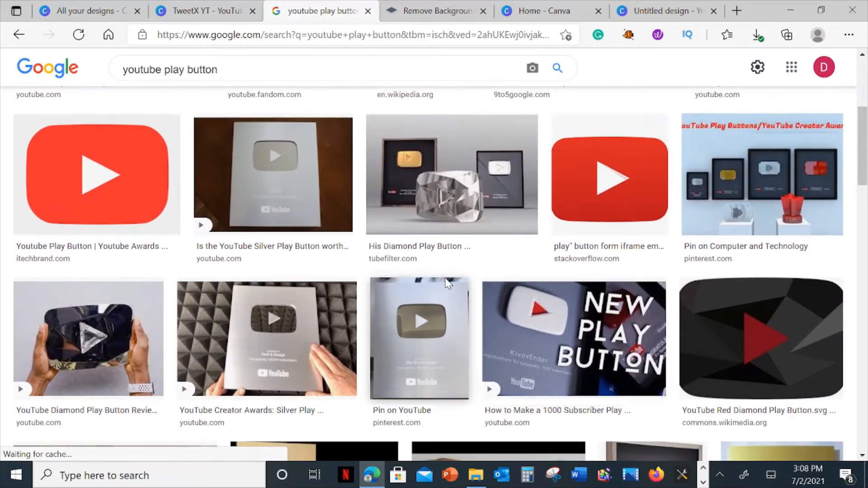
scroll(588, 325, up, 3)
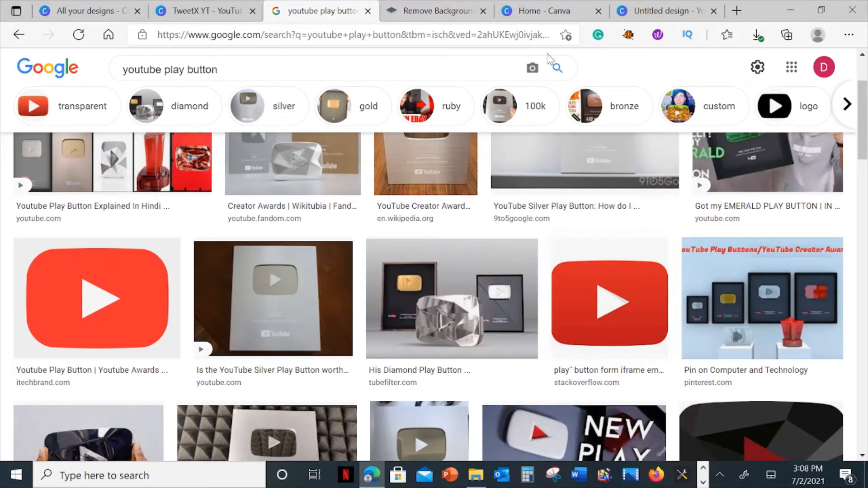
right_click(599, 299)
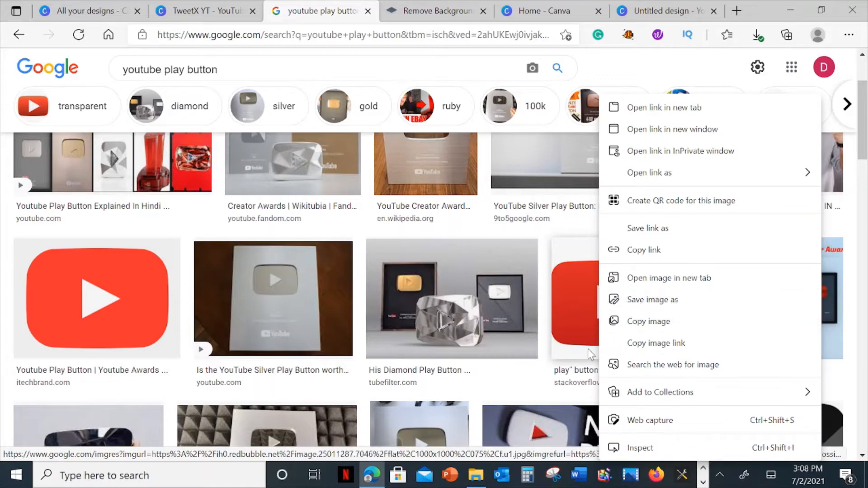
Return to the thumbnail design in Canva and look through the uploaded images for a YouTube play button.
click(632, 10)
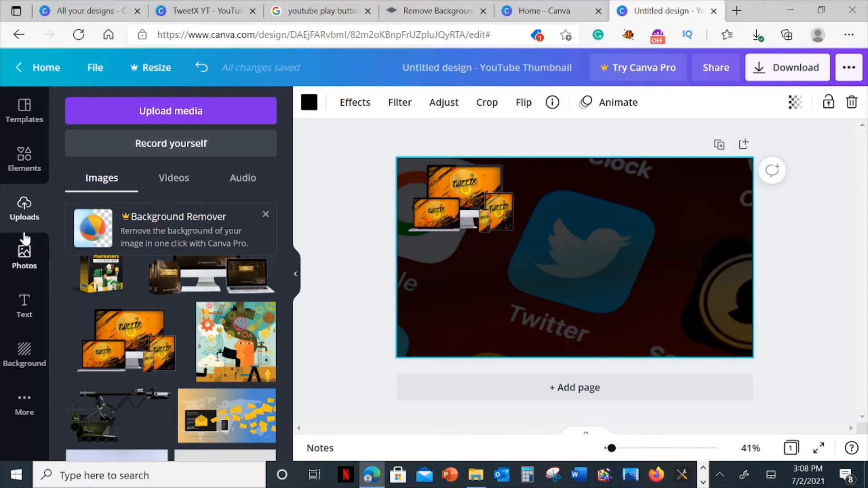
scroll(255, 253, down, 3)
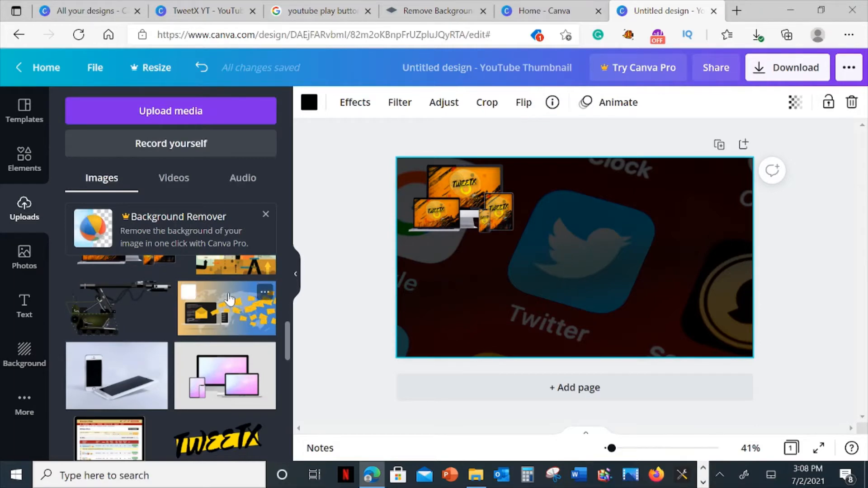
scroll(230, 300, down, 3)
drag(288, 358, 285, 441)
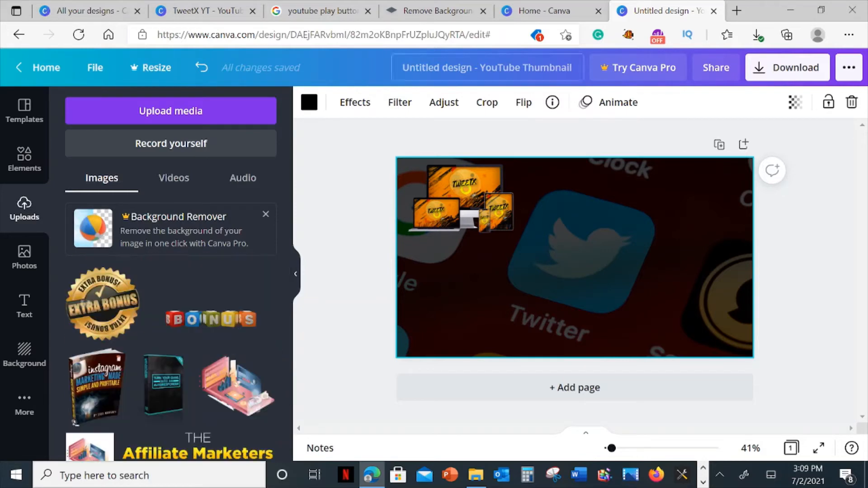
Save the red stackoverflow.com play button image from Google Images to the Videos folder as "download", and view the downloaded file.
click(346, 14)
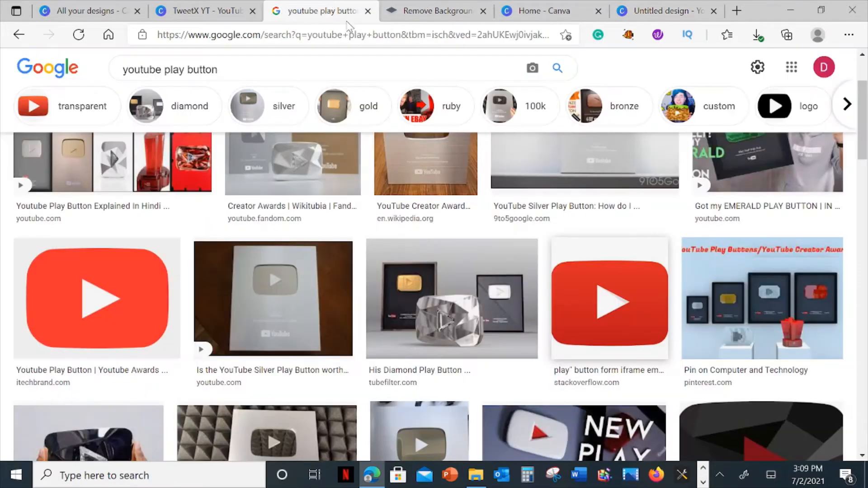
right_click(593, 304)
click(639, 300)
scroll(260, 337, down, 3)
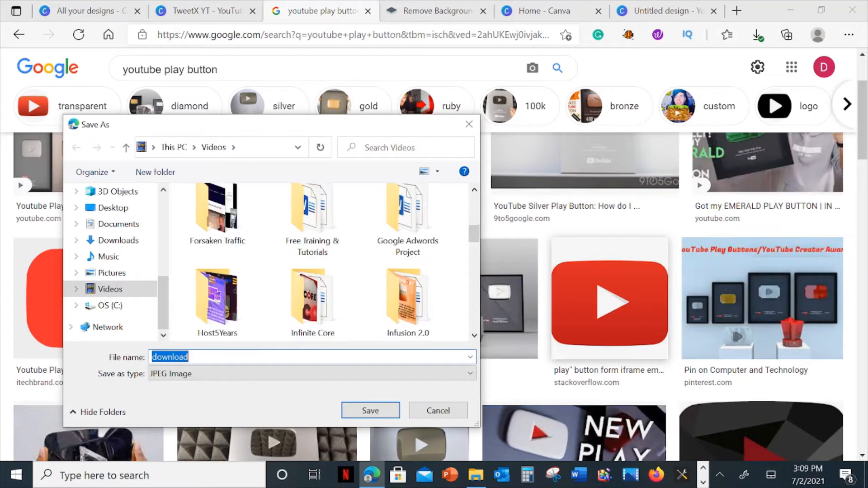
click(373, 412)
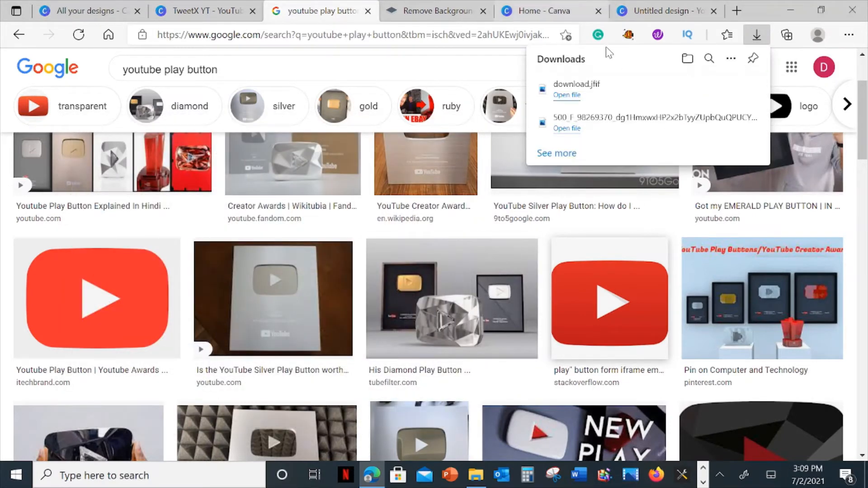
click(570, 96)
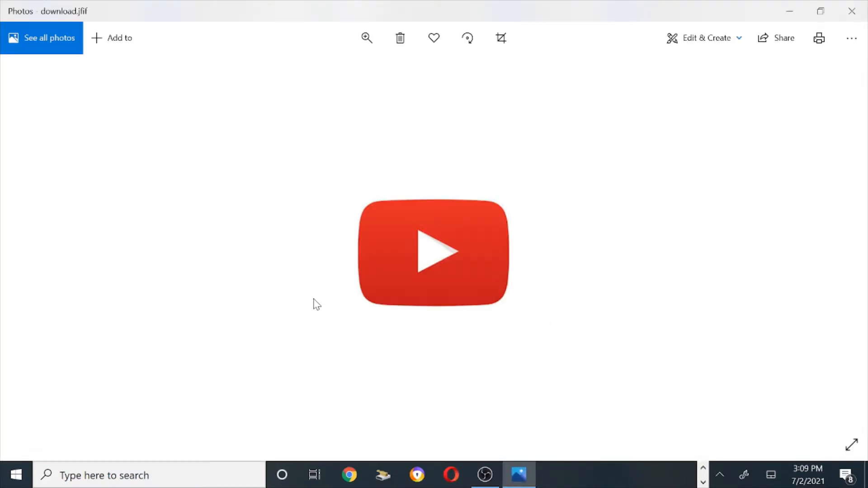
click(852, 10)
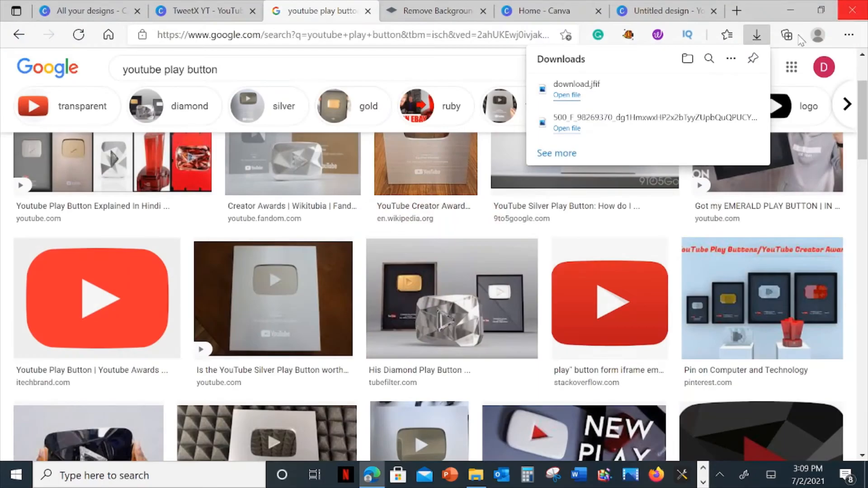
Return to the thumbnail design in Canva and upload the "youtube play button" image from the device's Videos folder.
click(536, 11)
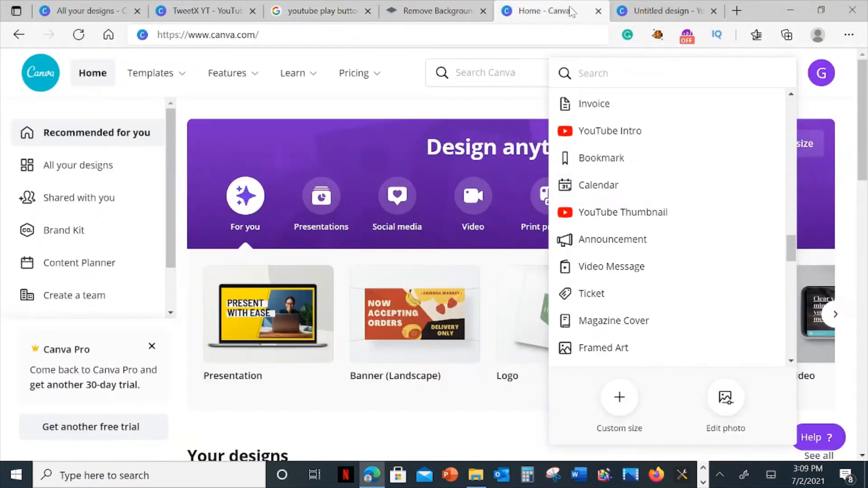
click(665, 11)
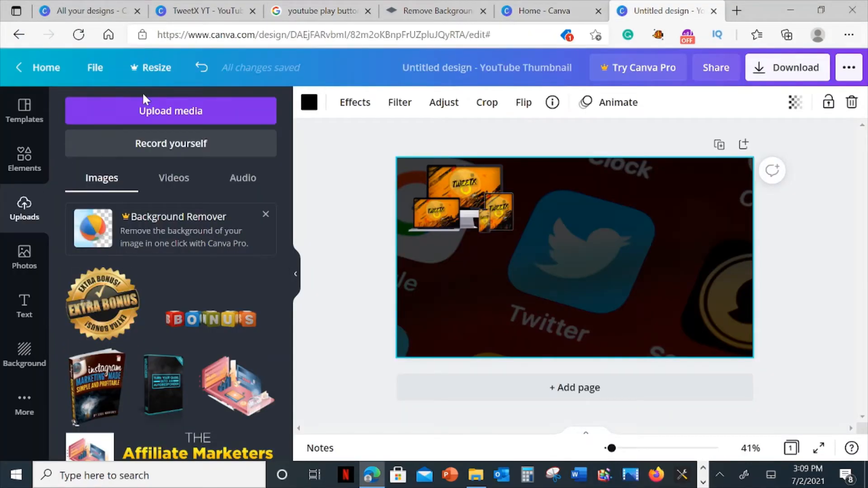
click(146, 105)
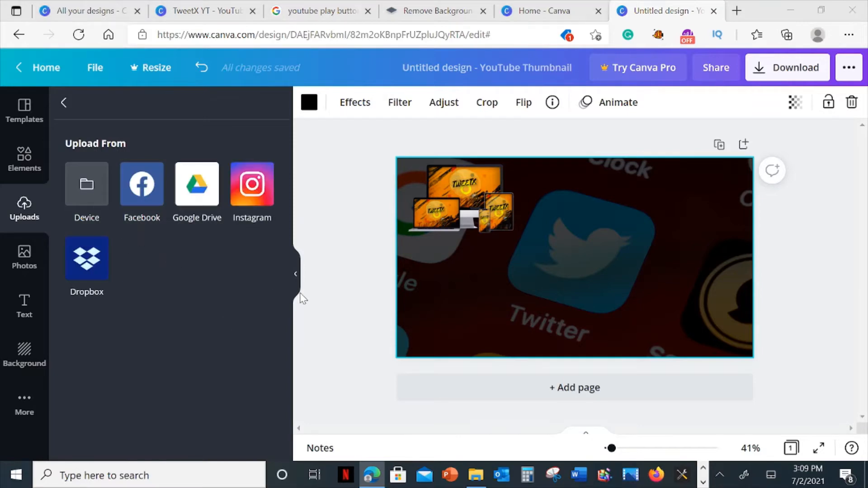
scroll(346, 329, down, 5)
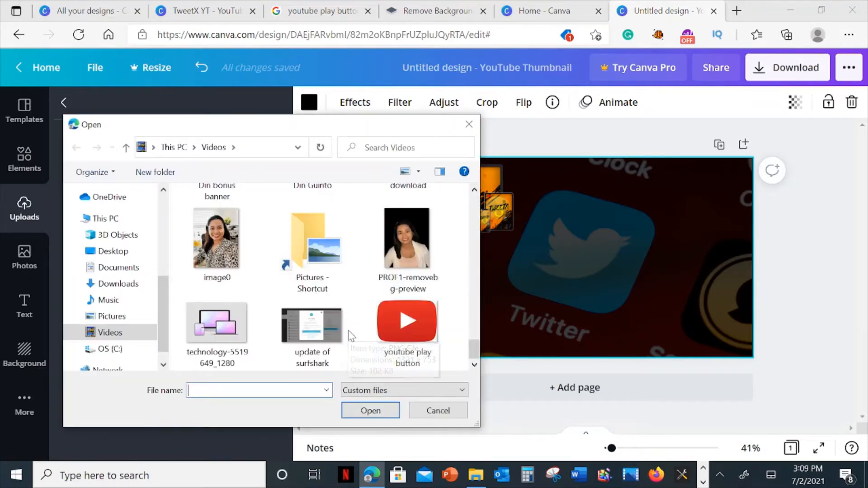
click(407, 322)
click(371, 410)
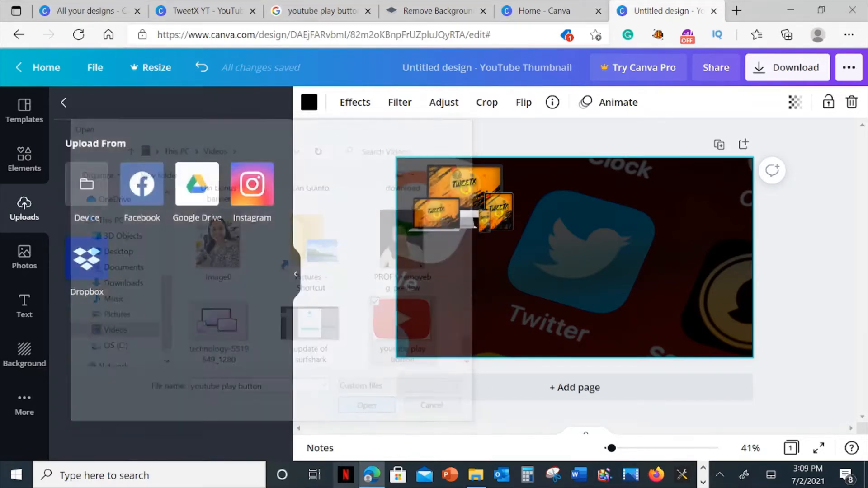
drag(136, 312, 597, 243)
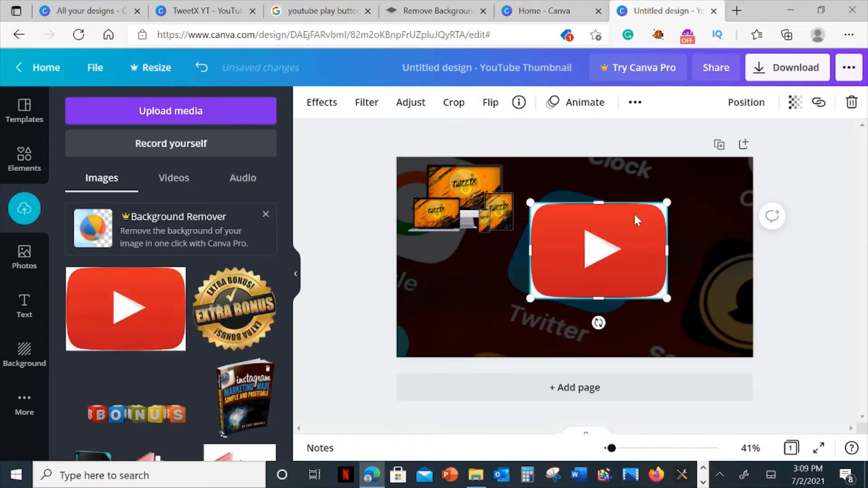
drag(530, 202, 557, 222)
key(Delete)
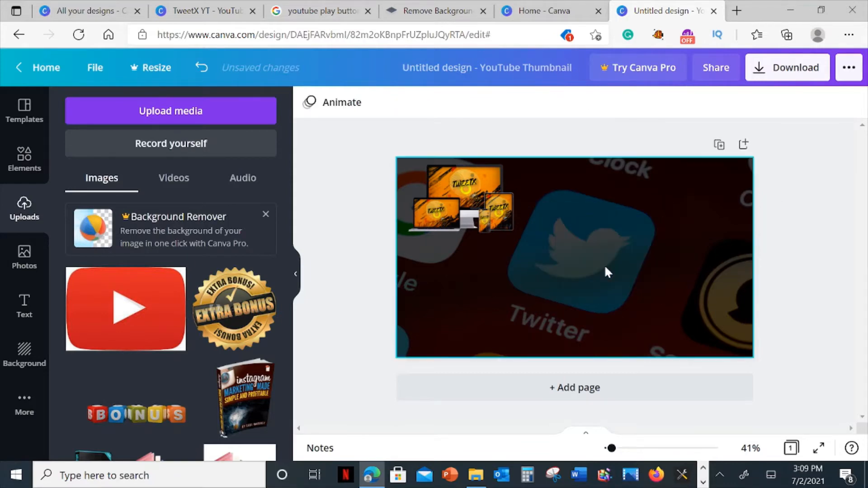
click(435, 11)
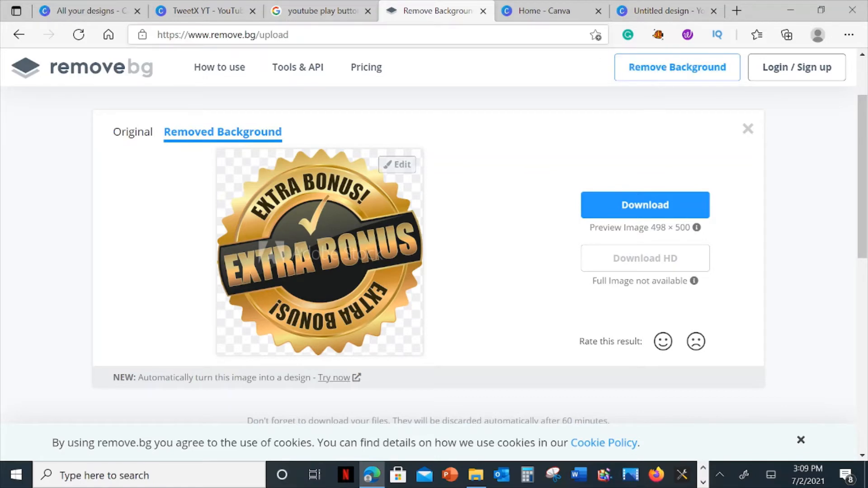
click(362, 35)
drag(290, 35, 165, 35)
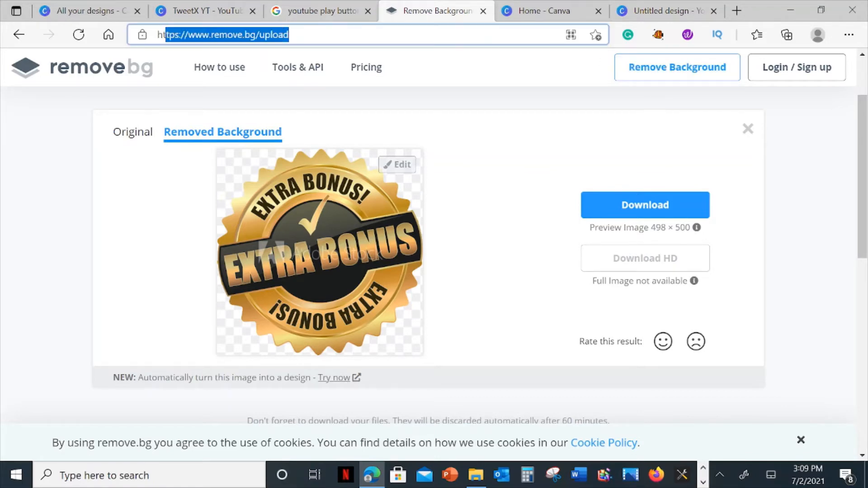
click(214, 37)
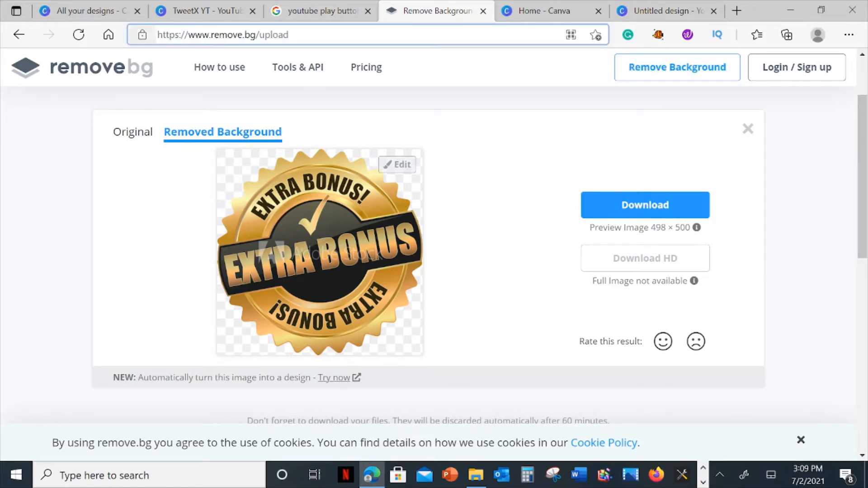
drag(158, 35, 284, 35)
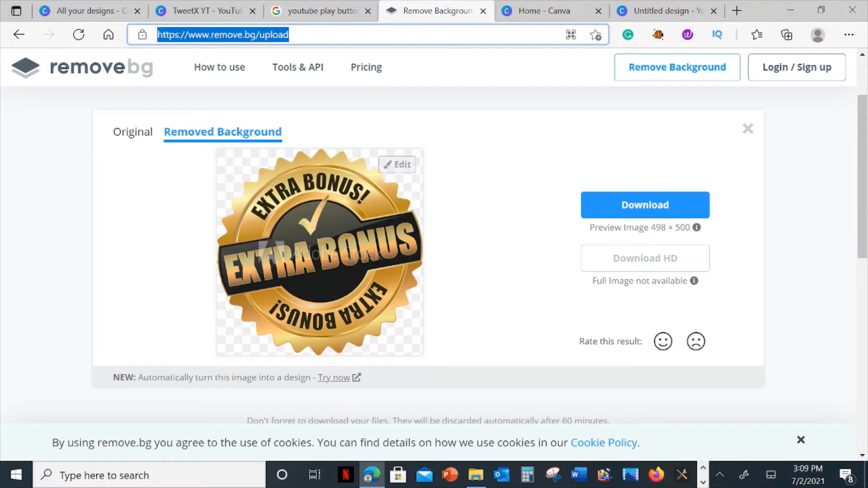
double_click(286, 35)
key(BackSpace)
key(BackSpace)
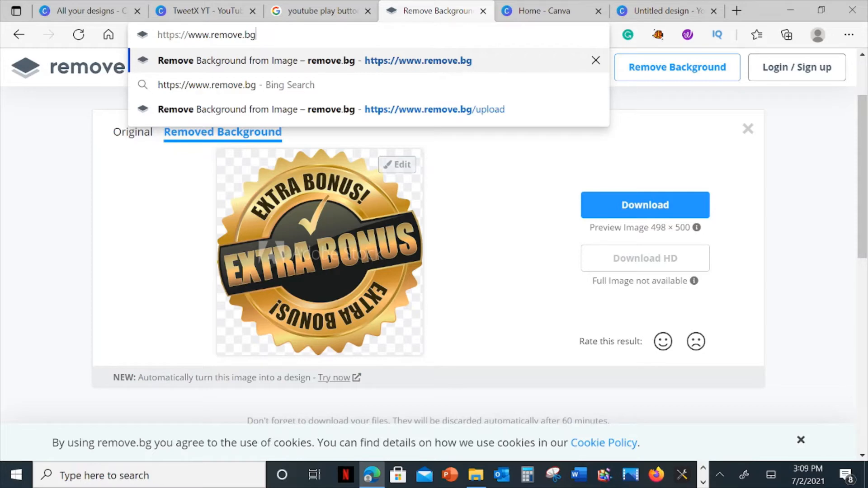
key(Return)
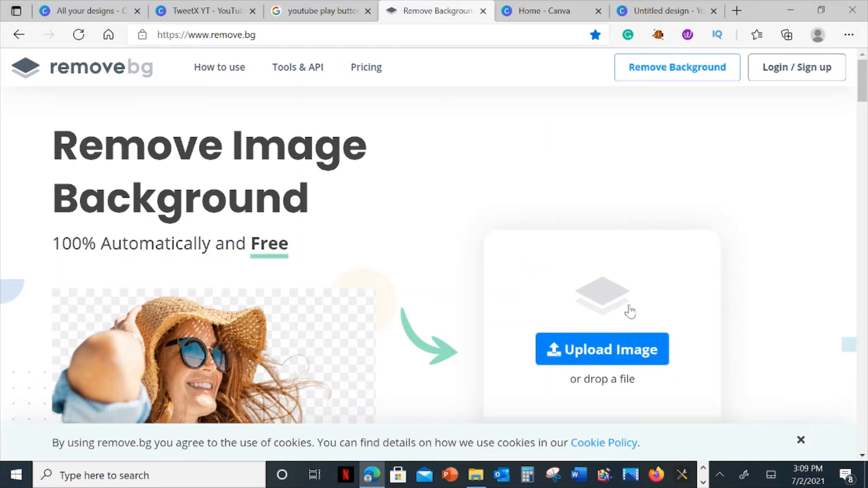
Upload the "youtube play button" image from the Videos folder to remove.bg for background removal.
click(601, 352)
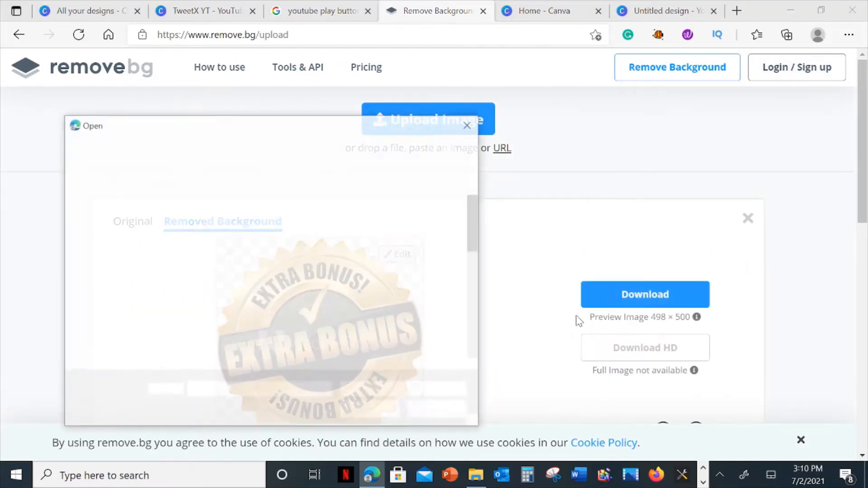
scroll(461, 252, down, 10)
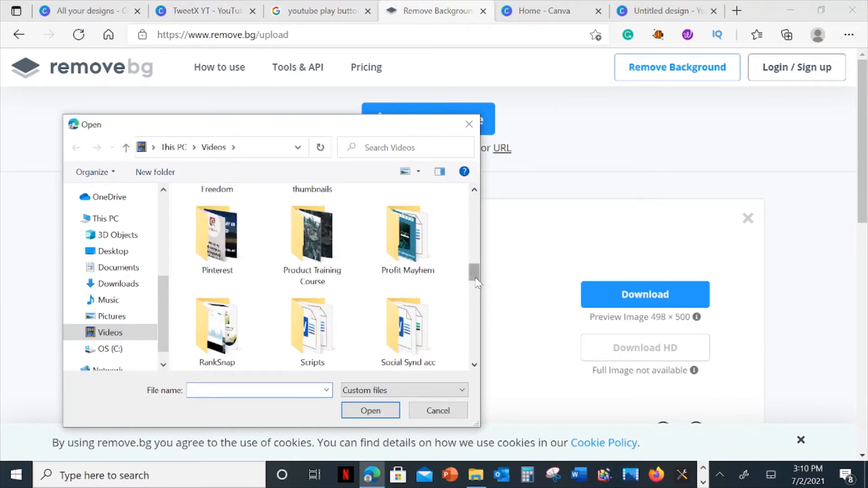
scroll(461, 252, down, 5)
click(233, 336)
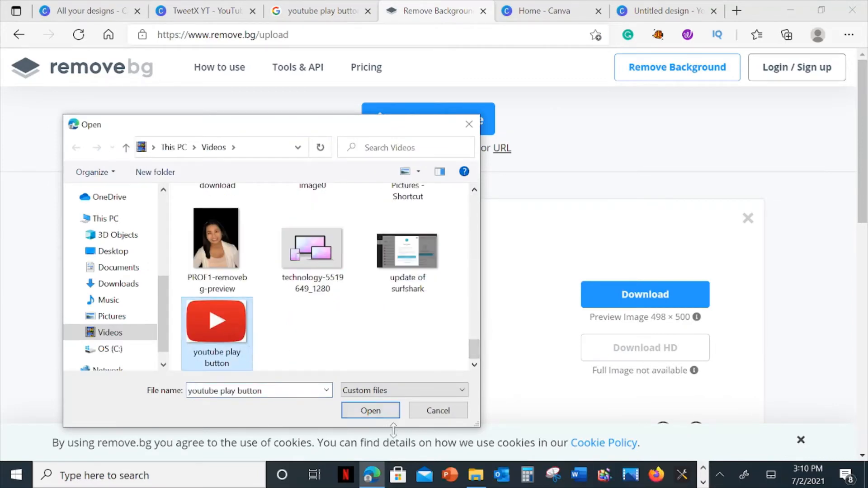
click(391, 410)
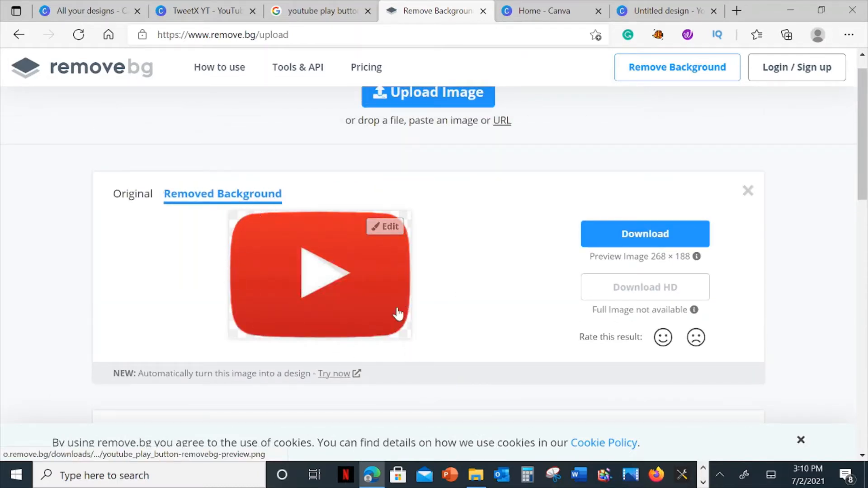
Copy the background-free play button from remove.bg and paste it into the thumbnail design in Canva.
right_click(337, 283)
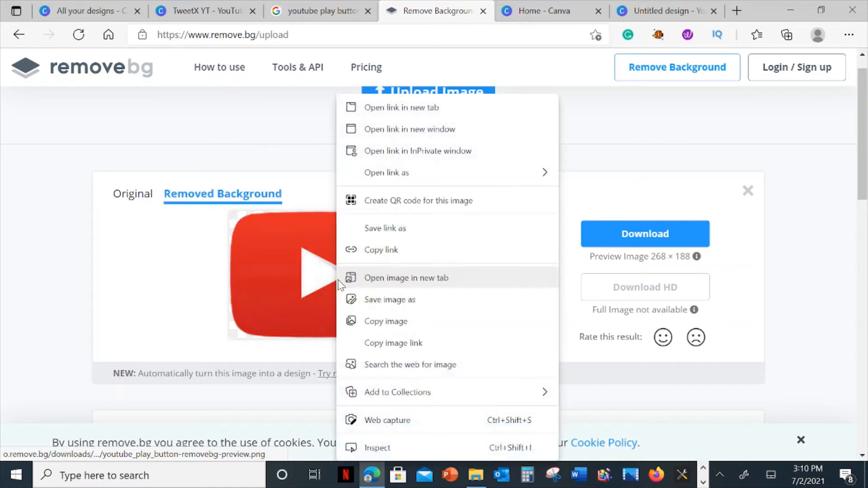
click(358, 321)
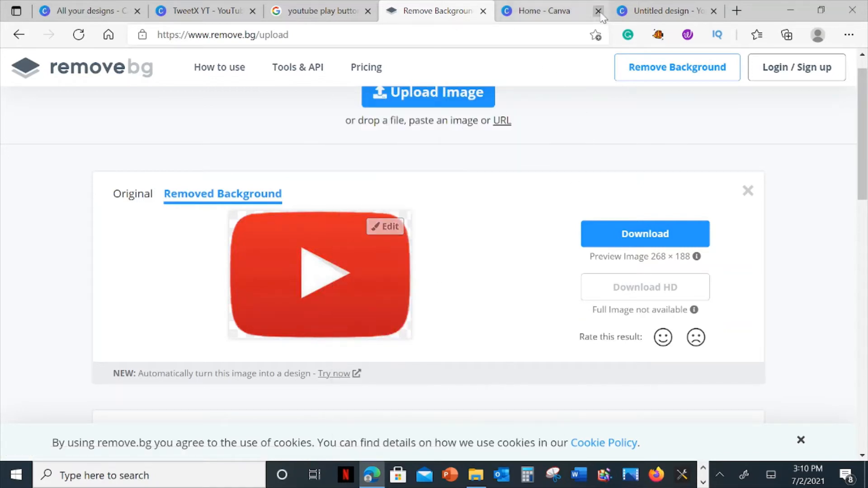
click(658, 13)
click(579, 250)
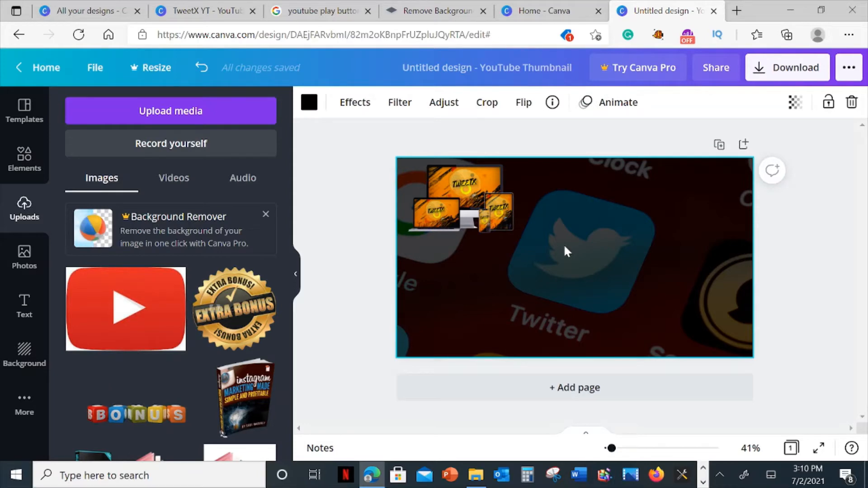
right_click(566, 251)
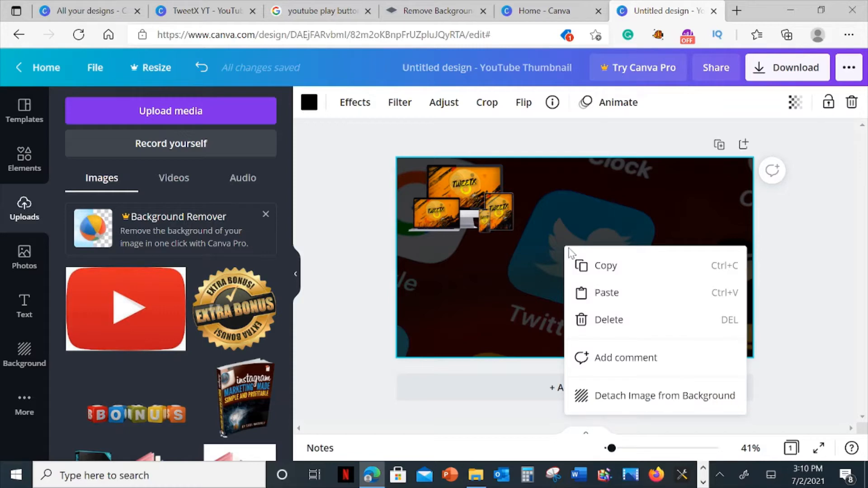
click(613, 295)
click(651, 165)
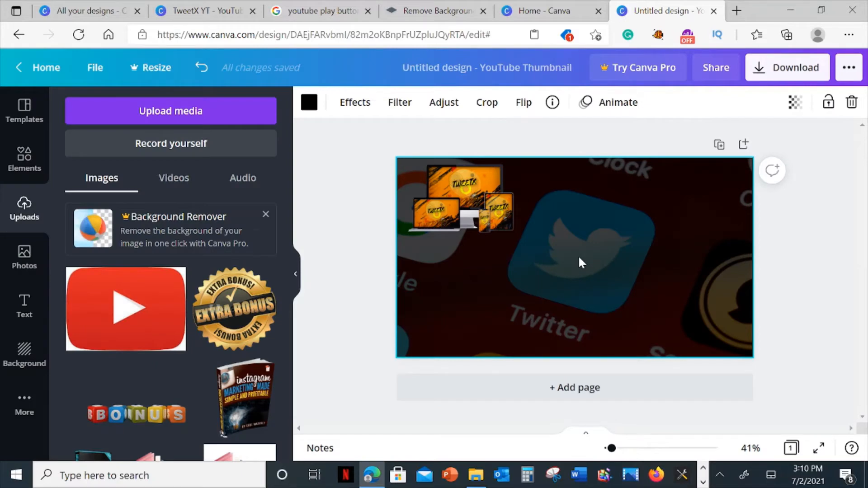
key(ctrl+v)
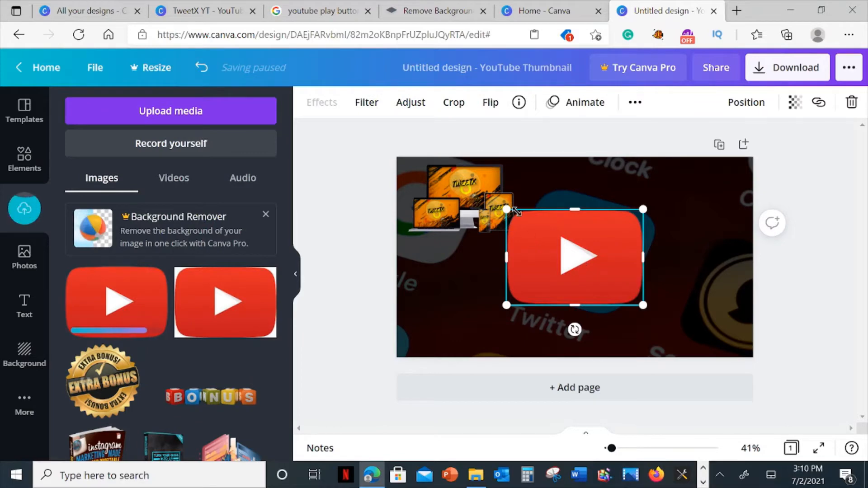
Shrink the pasted play button to well under half its width and centre it on the thumbnail.
drag(507, 210, 574, 254)
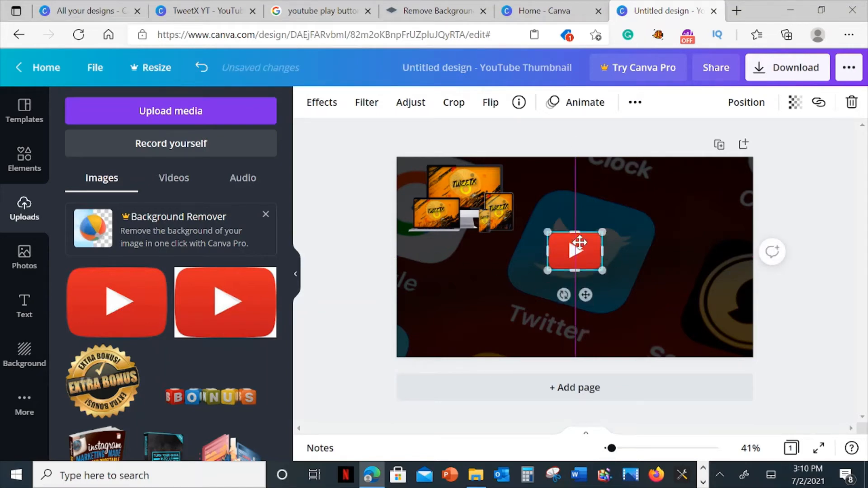
drag(583, 255, 582, 250)
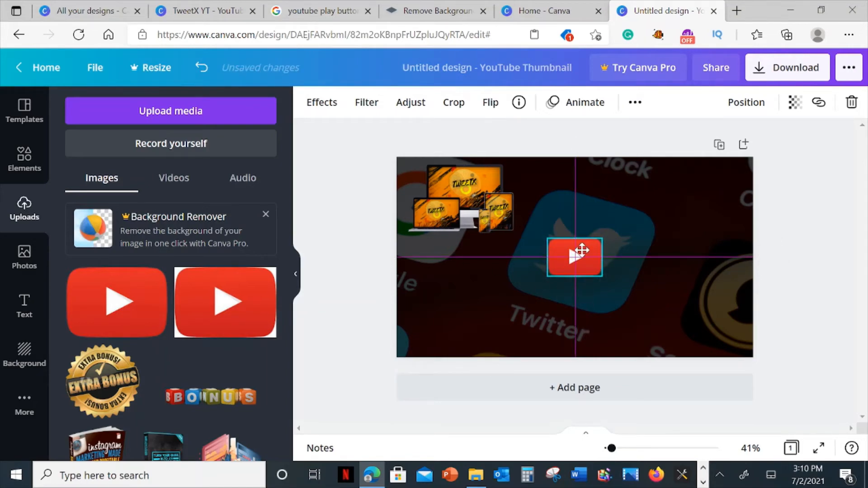
drag(582, 250, 581, 250)
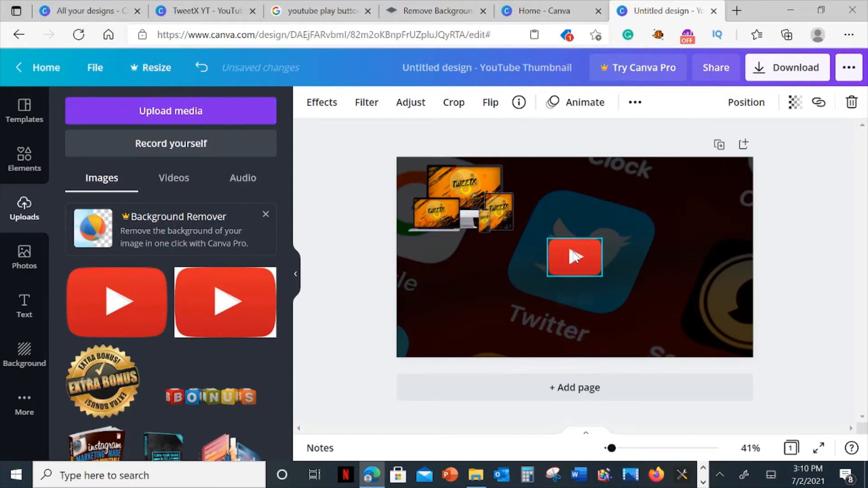
click(651, 263)
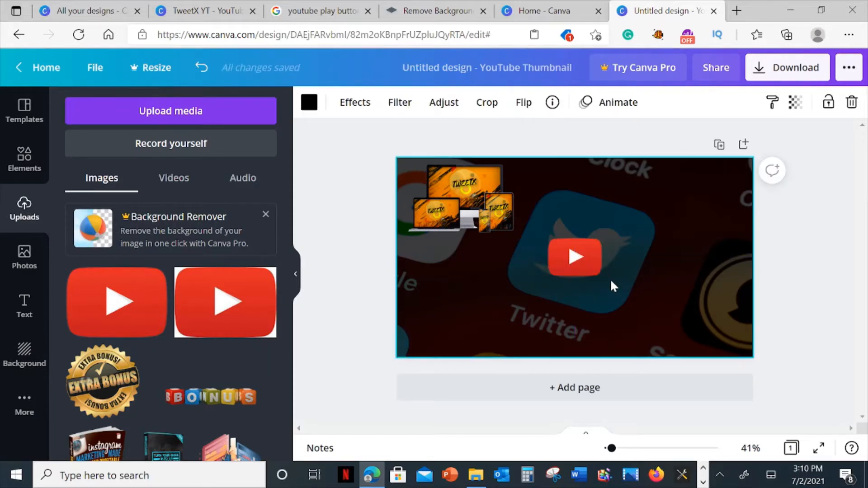
click(581, 261)
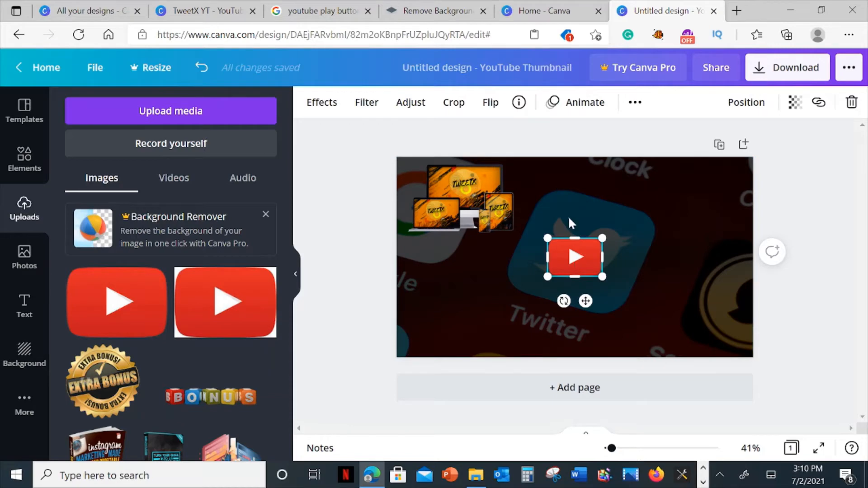
click(568, 215)
click(581, 258)
click(636, 261)
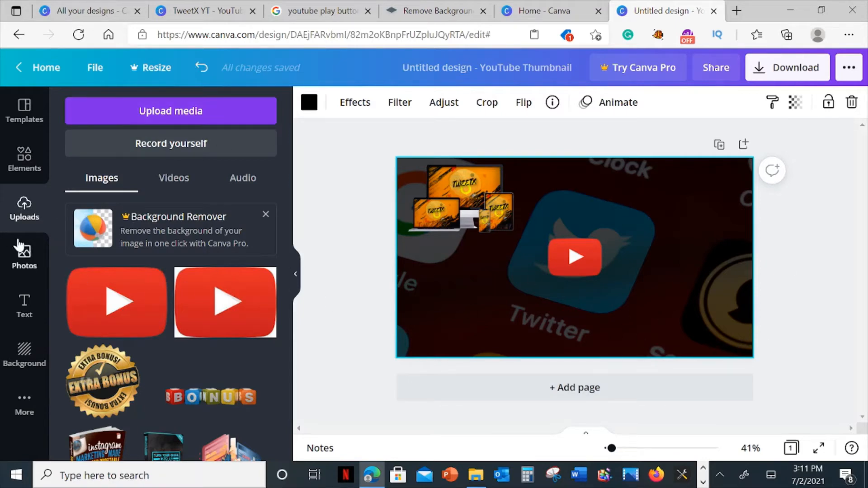
Look through the uploaded images, switch to the Videos folder in File Explorer and restore its window to a smaller size over the Canva design.
scroll(198, 286, down, 3)
drag(285, 290, 304, 382)
scroll(290, 421, down, 5)
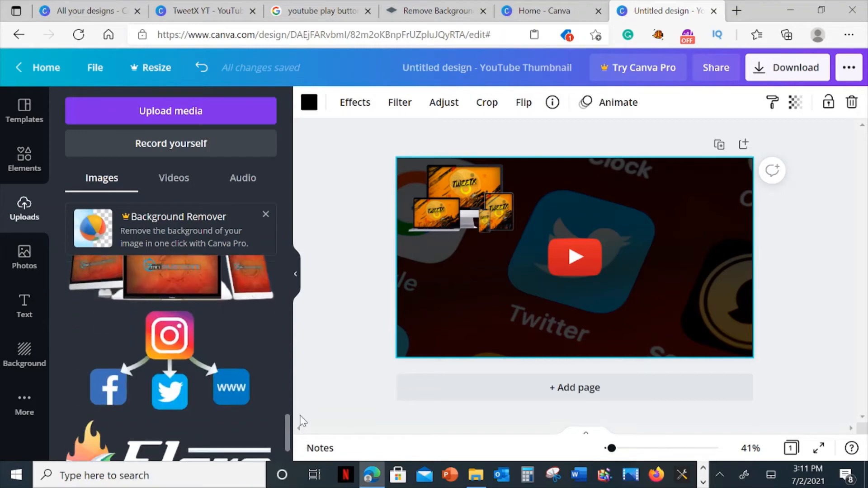
click(477, 475)
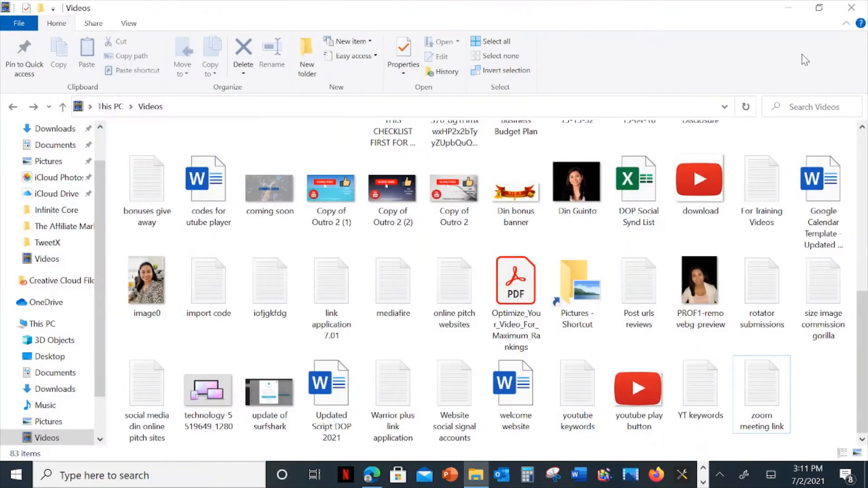
click(819, 10)
scroll(610, 278, down, 10)
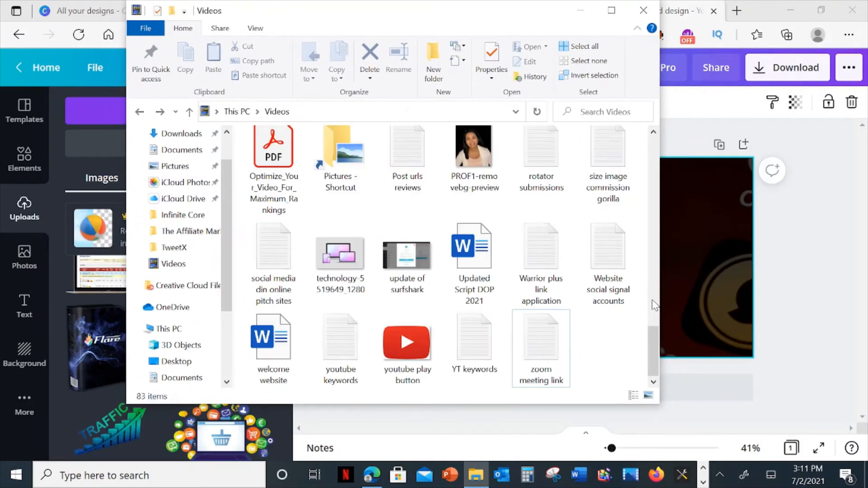
drag(658, 346, 618, 137)
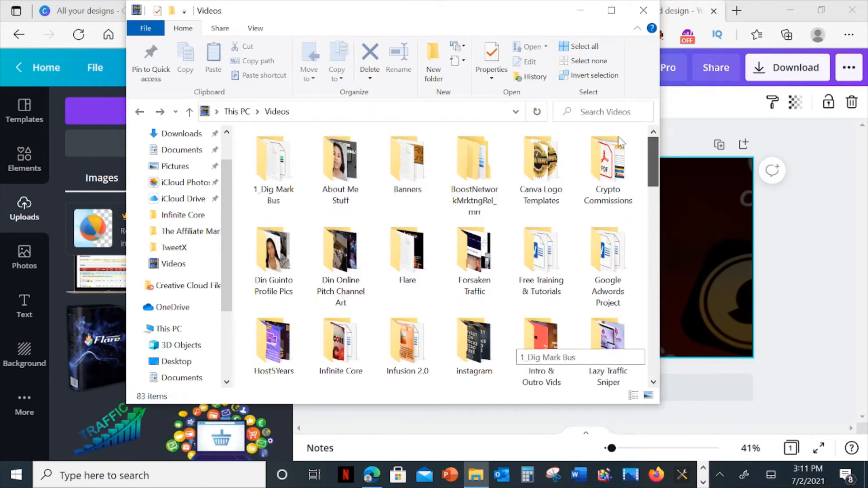
Add the "IMG_2141-removebg-preview" photo from the profile pictures folder to the thumbnail design in Canva.
double_click(296, 266)
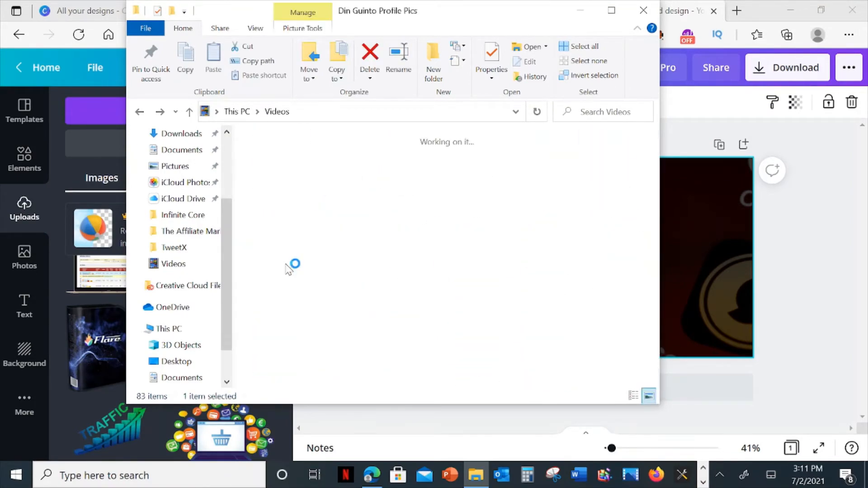
scroll(531, 327, down, 3)
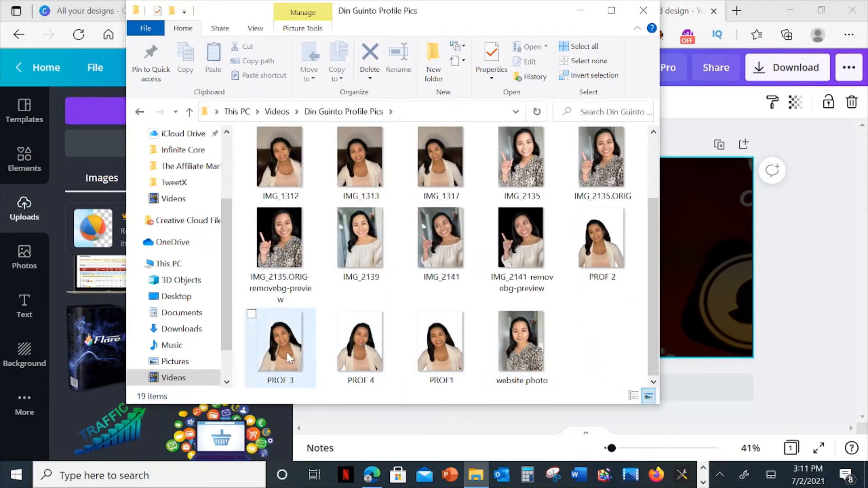
click(511, 246)
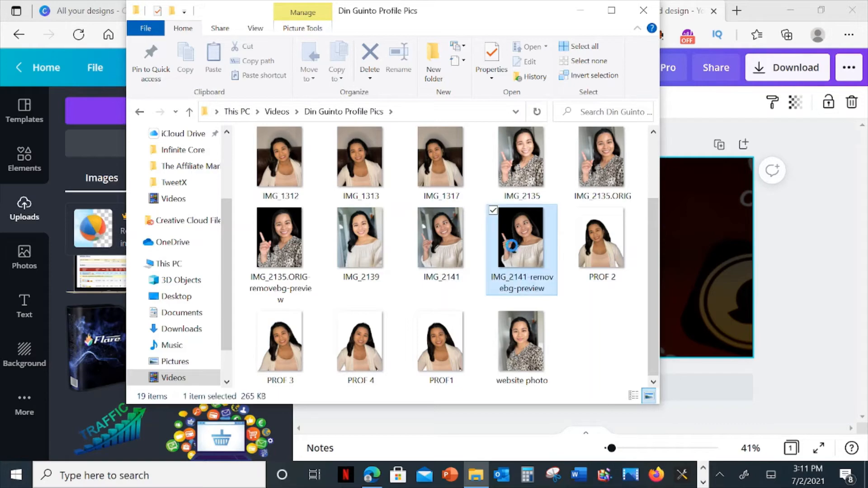
drag(697, 296, 710, 298)
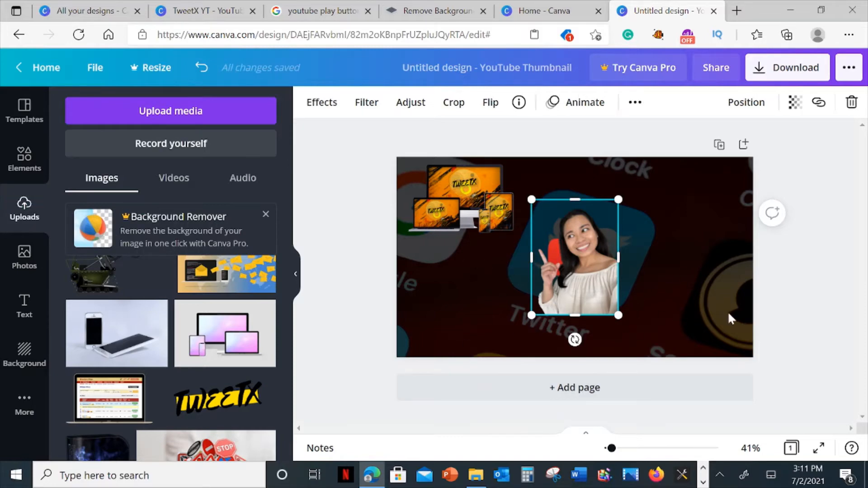
Move the presenter's photo to the thumbnail's lower-right corner and resize it to over half the design's height.
drag(532, 199, 556, 229)
drag(589, 289, 753, 340)
drag(688, 277, 670, 264)
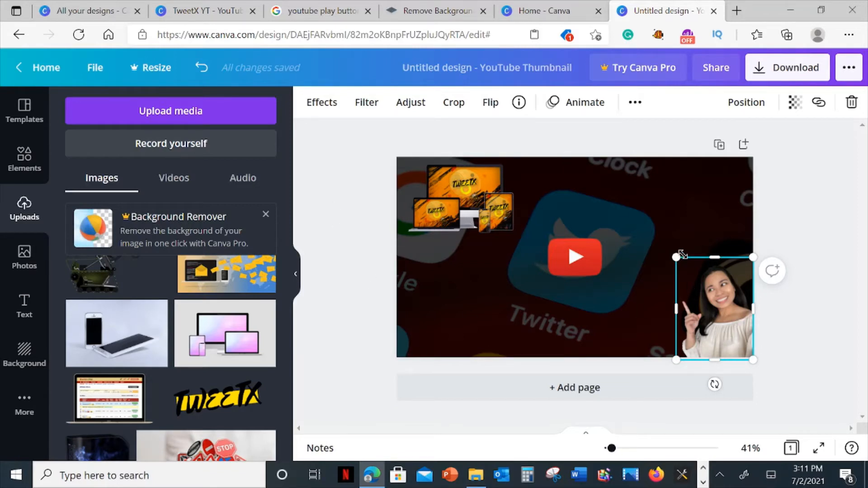
mouse_move(670, 249)
mouse_down()
mouse_move(664, 242)
mouse_move(671, 248)
mouse_up()
click(816, 320)
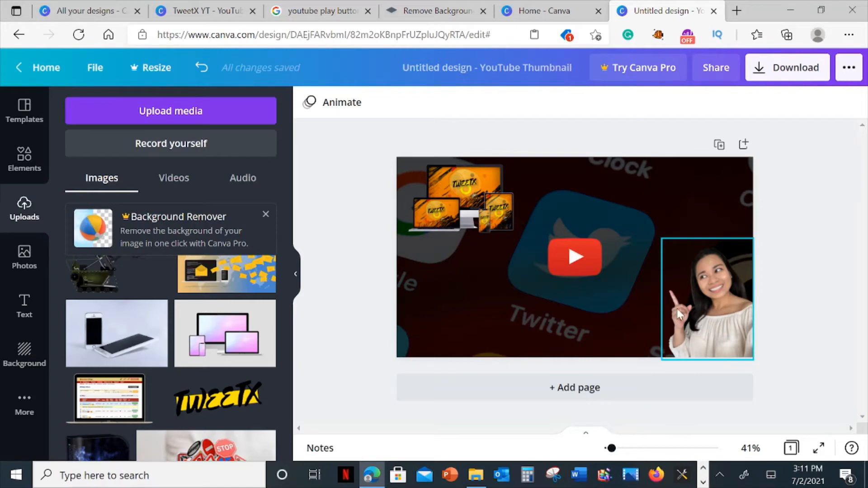
Search Google Images for "extra gold bonus seal" and look through the results for a suitable seal.
click(326, 10)
scroll(433, 153, up, 1)
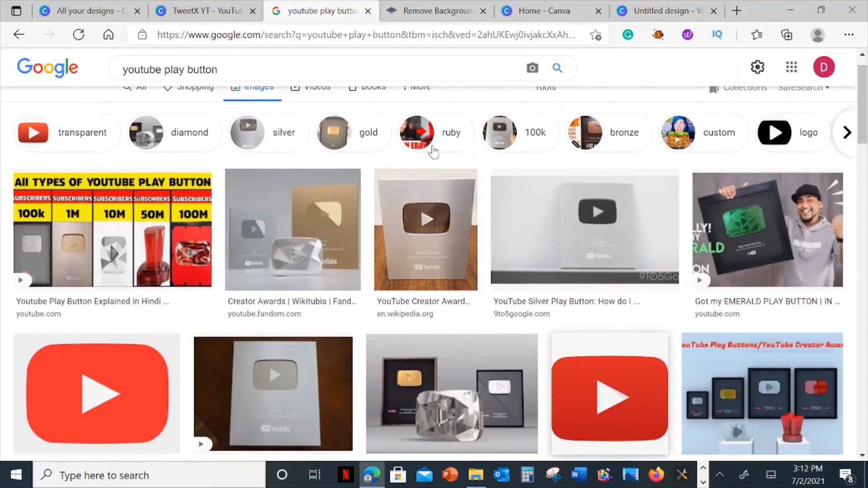
triple_click(236, 78)
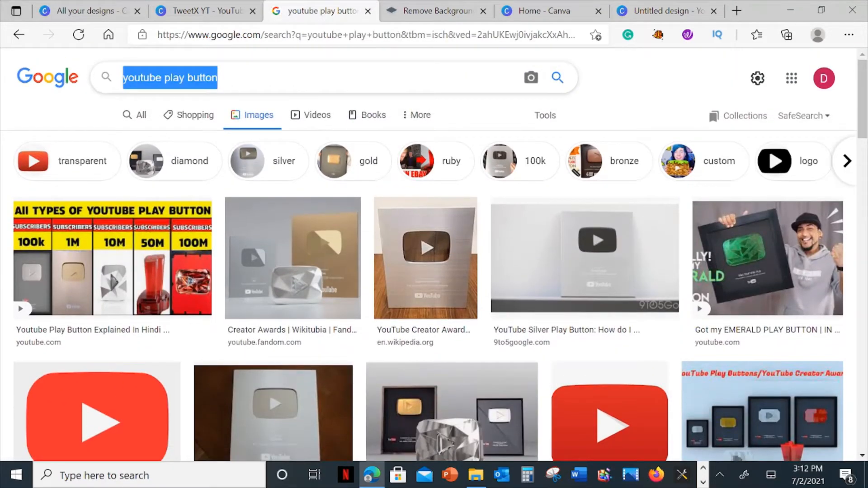
key(BackSpace)
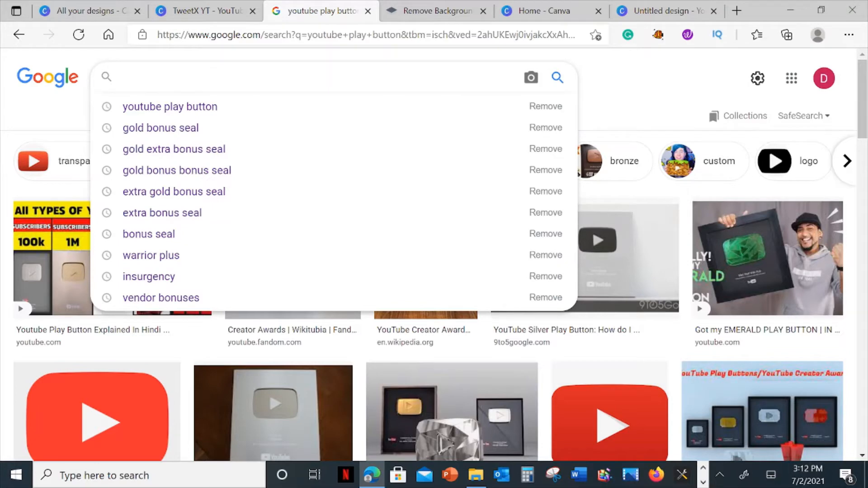
text(extra )
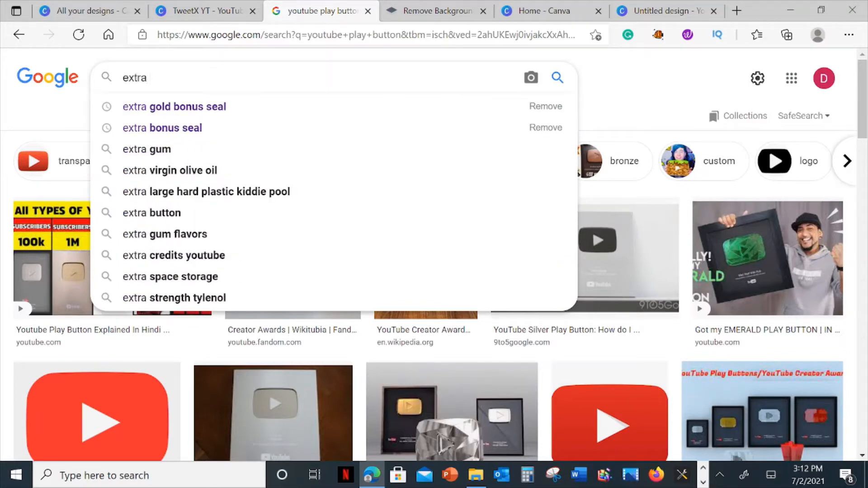
text(bonus)
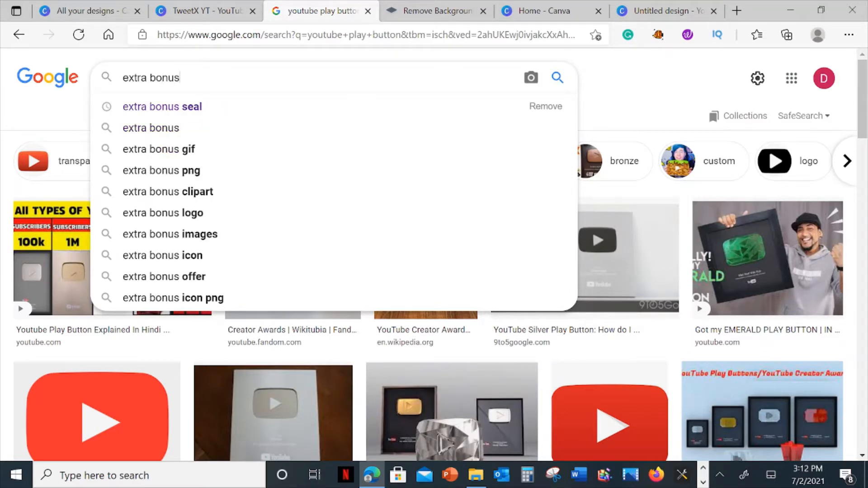
text( seal)
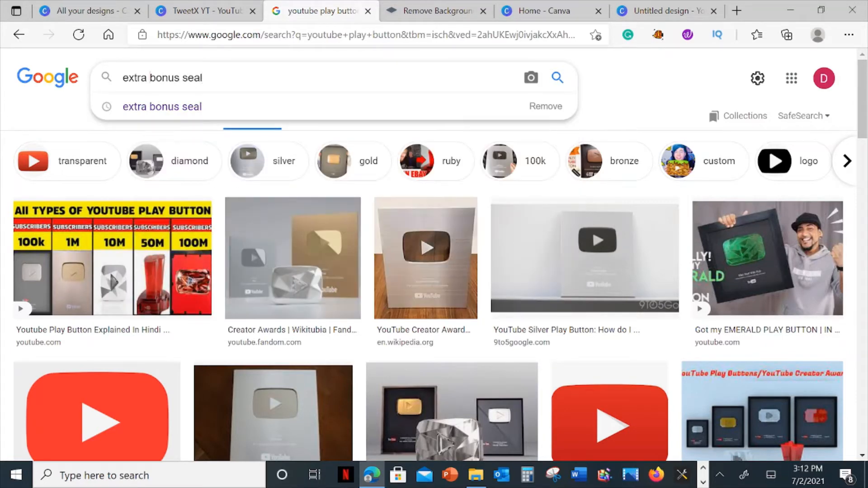
text(gold)
key(Return)
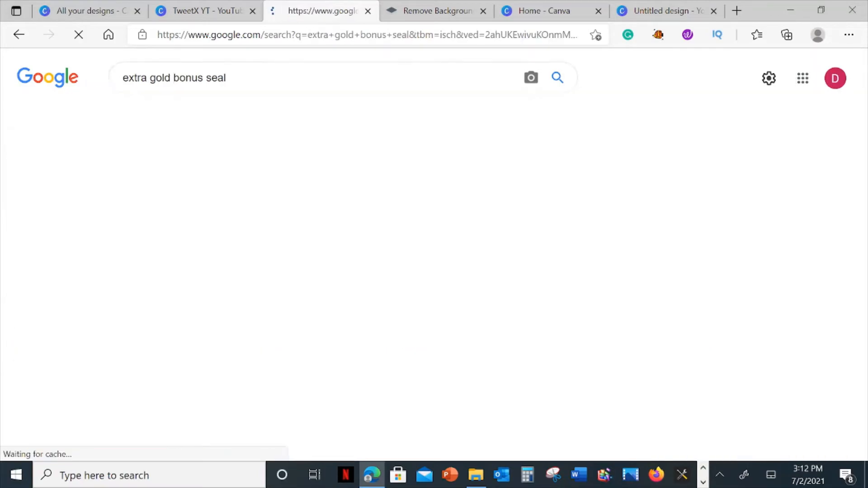
scroll(549, 285, down, 10)
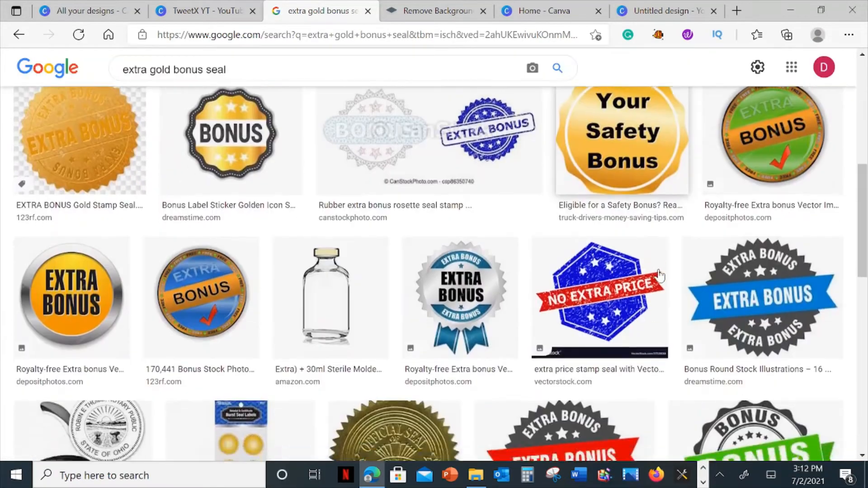
scroll(663, 275, down, 10)
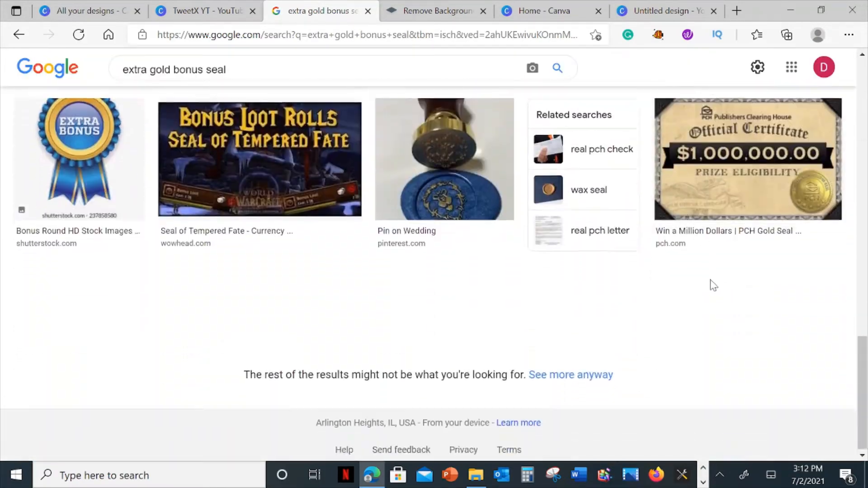
drag(860, 368, 860, 107)
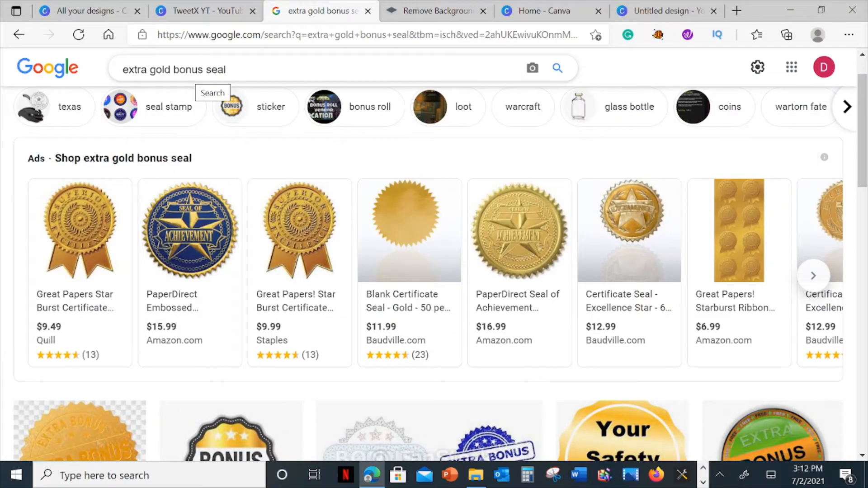
Search Google Images for "extra bonus seal" without the word gold and look through the results.
drag(171, 70, 156, 70)
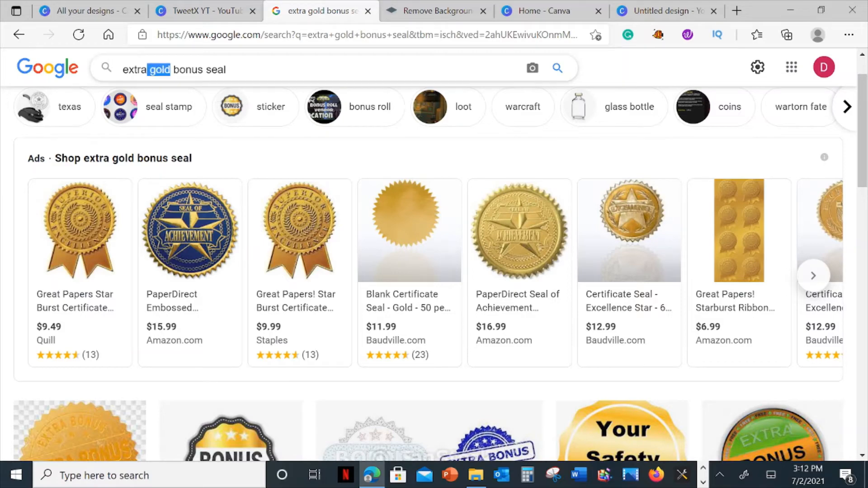
key(BackSpace)
key(Return)
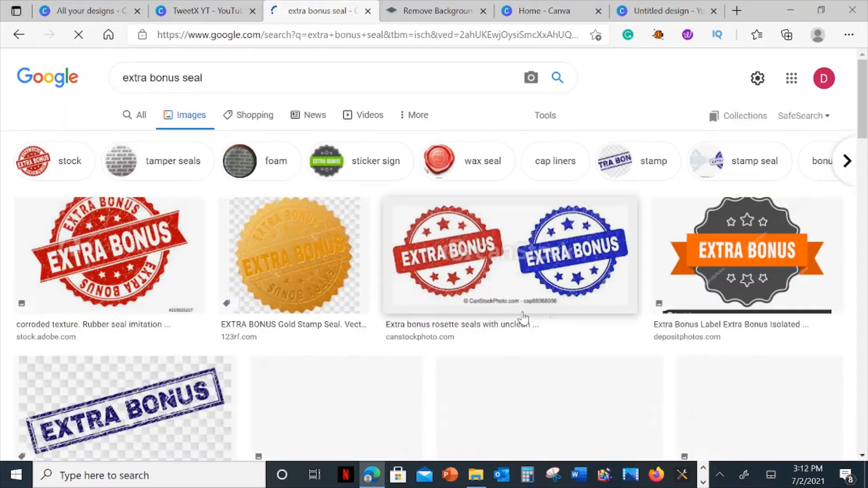
scroll(544, 315, down, 7)
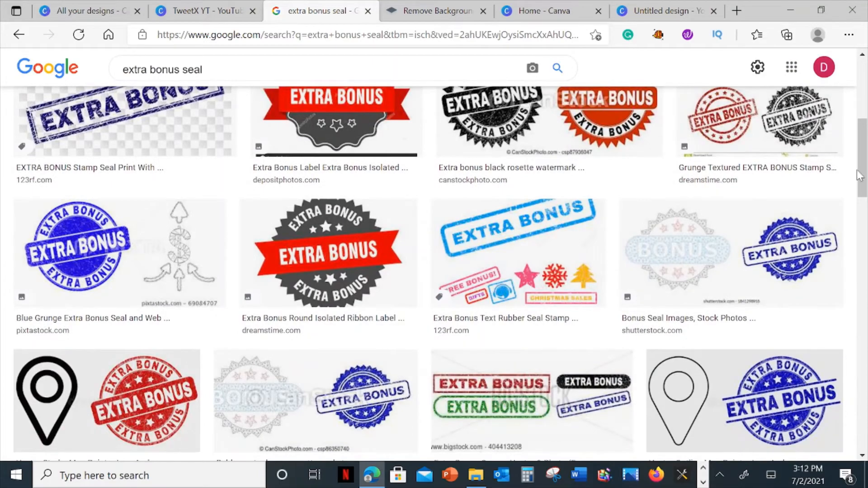
drag(859, 176, 867, 487)
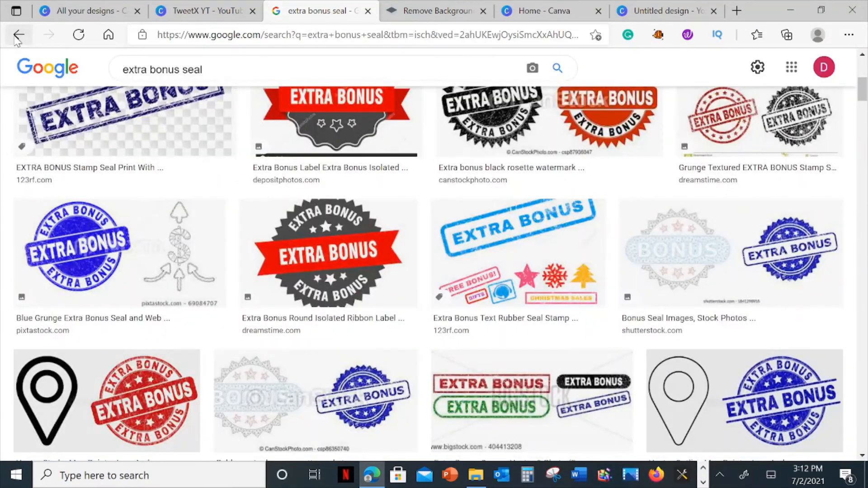
Go back to the earlier "gold extra bonus seal" image search and find the black-and-gold EXTRA BONUS seal.
click(18, 36)
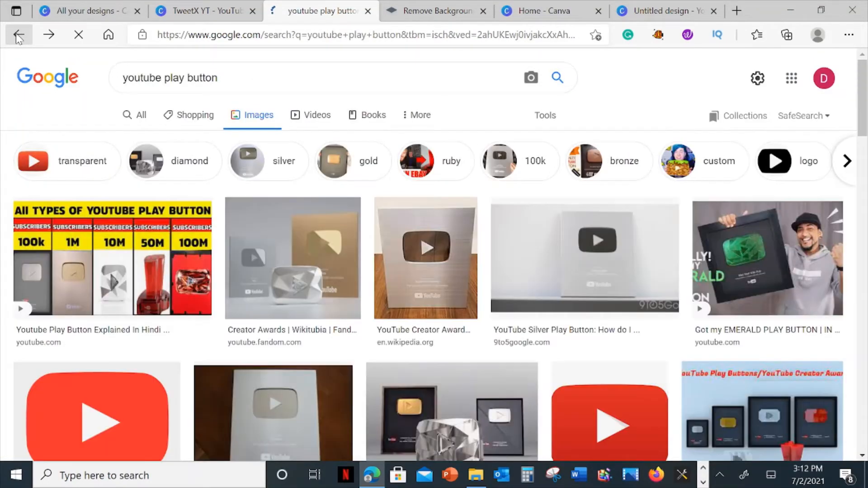
click(17, 36)
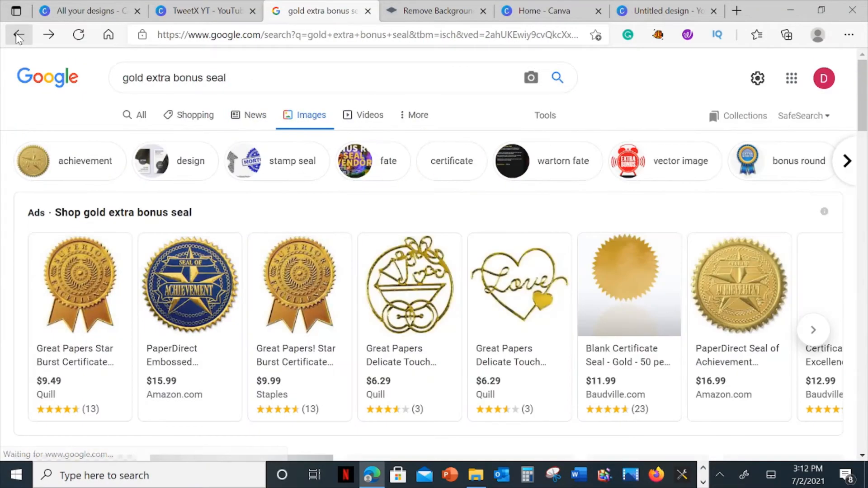
scroll(602, 253, down, 2)
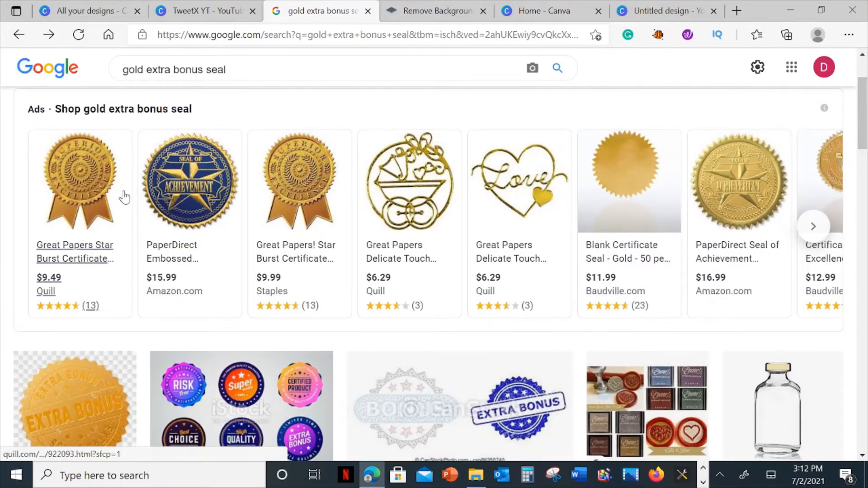
scroll(819, 387, down, 10)
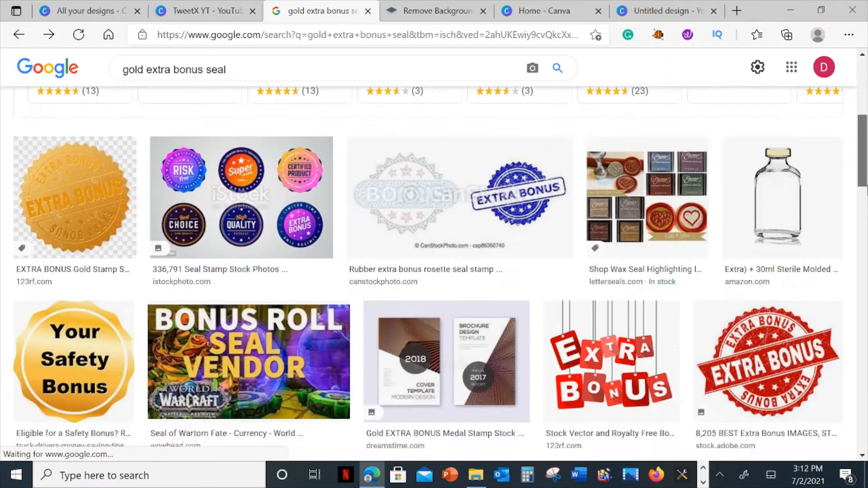
scroll(435, 271, down, 1)
scroll(550, 237, up, 1)
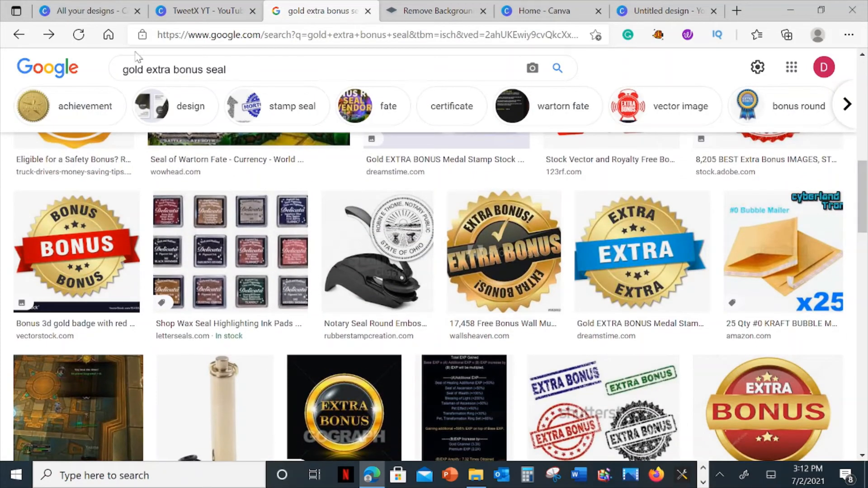
click(123, 69)
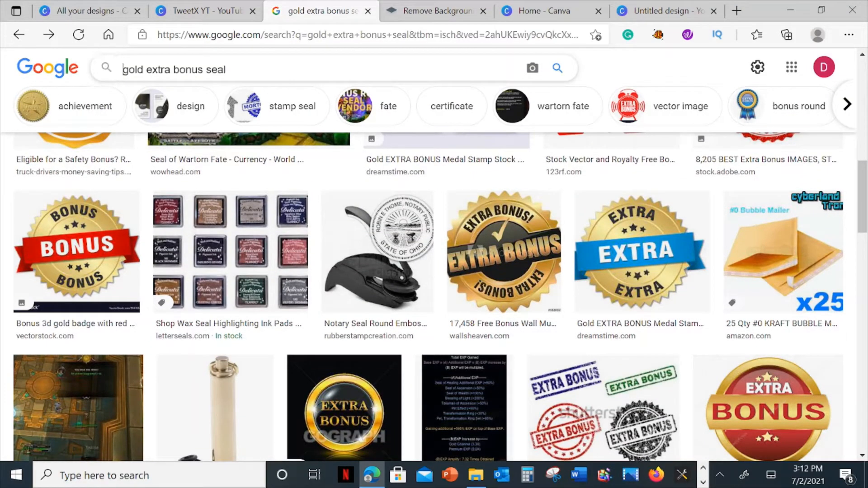
drag(123, 69, 219, 69)
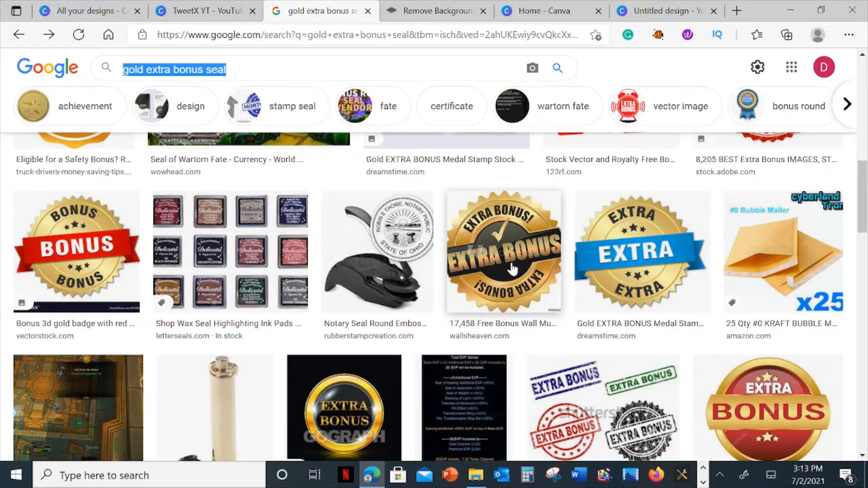
Remove the background of the black-and-gold EXTRA BONUS seal with remove.bg and return to the thumbnail design in Canva.
drag(515, 267, 625, 330)
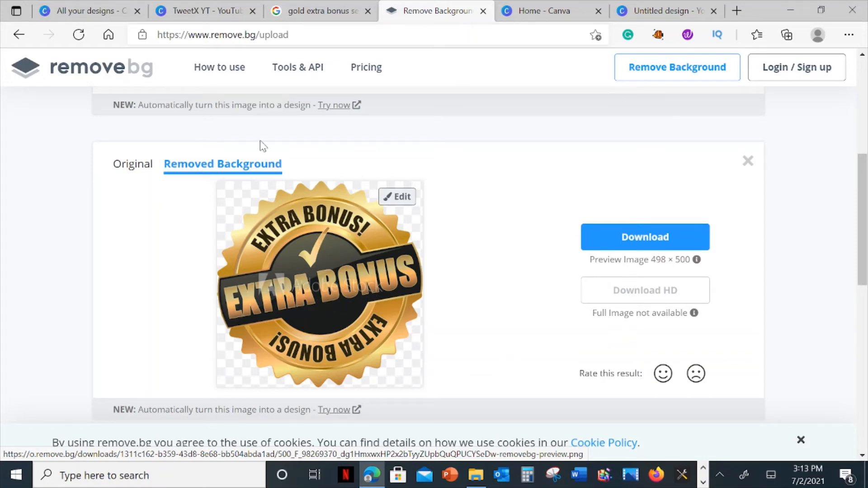
click(663, 8)
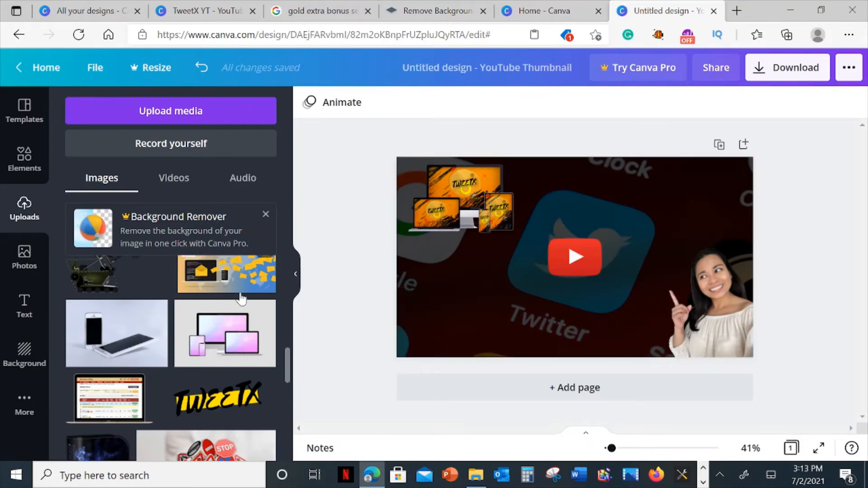
click(652, 247)
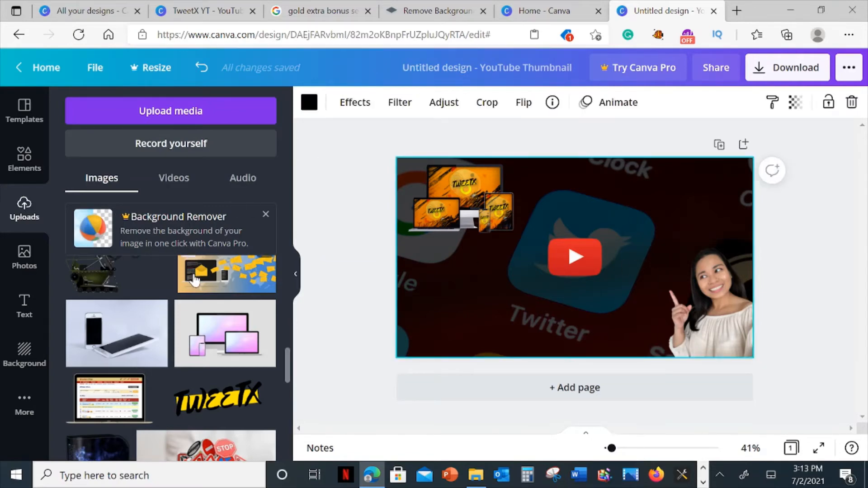
scroll(172, 339, down, 2)
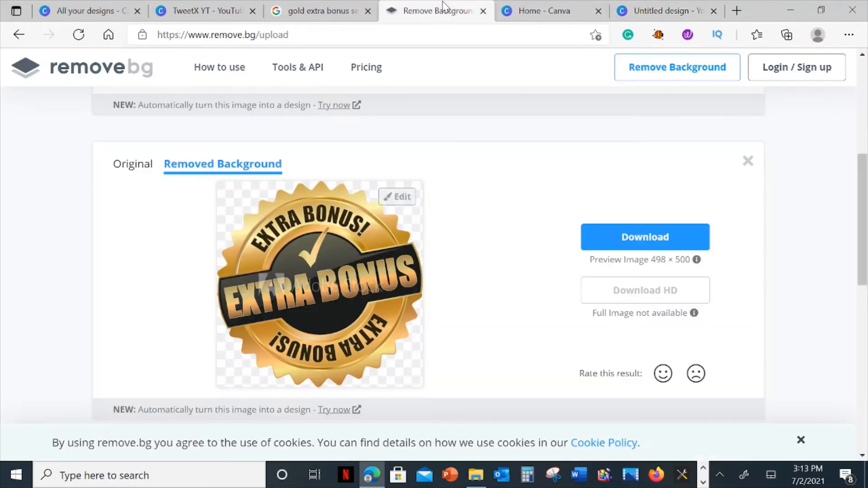
Copy the background-free EXTRA BONUS seal from remove.bg and paste it into the Canva thumbnail design.
click(436, 11)
right_click(320, 283)
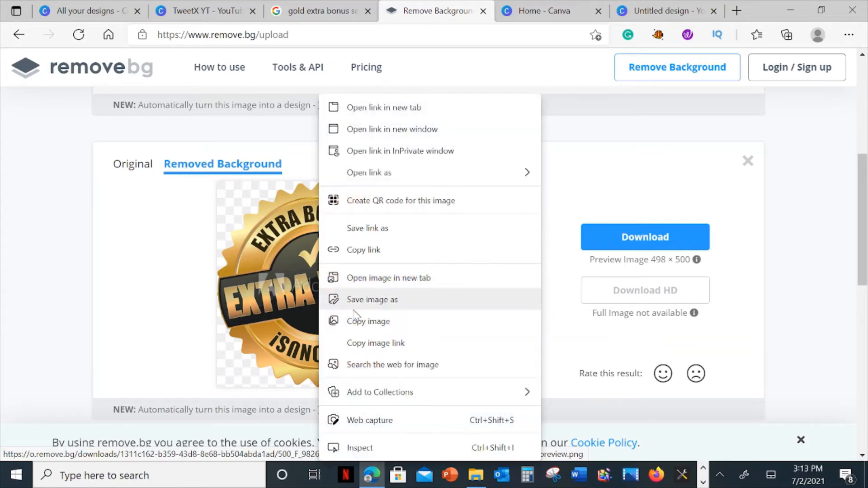
click(376, 322)
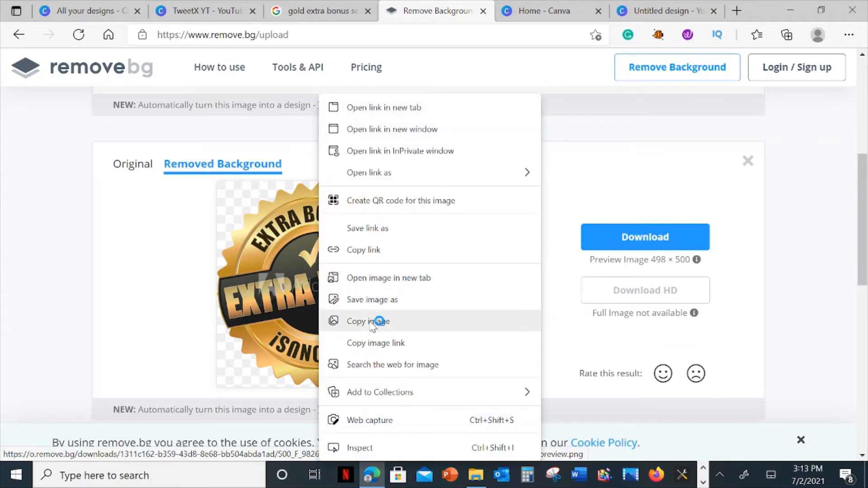
click(663, 11)
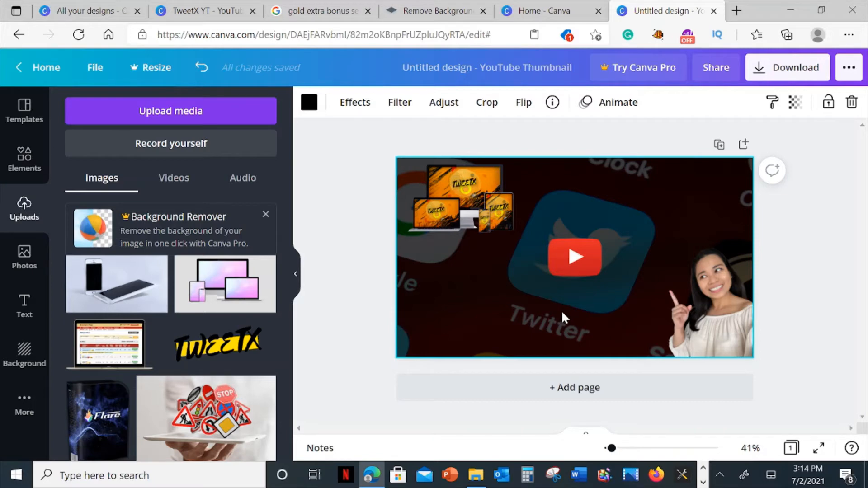
key(ctrl+v)
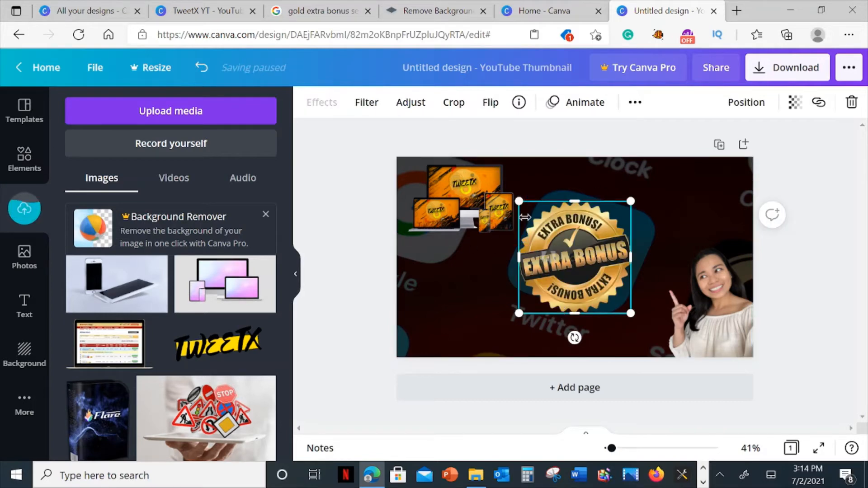
Shrink the EXTRA BONUS seal to under half its width and place it just above the presenter's pointing finger.
drag(520, 202, 574, 257)
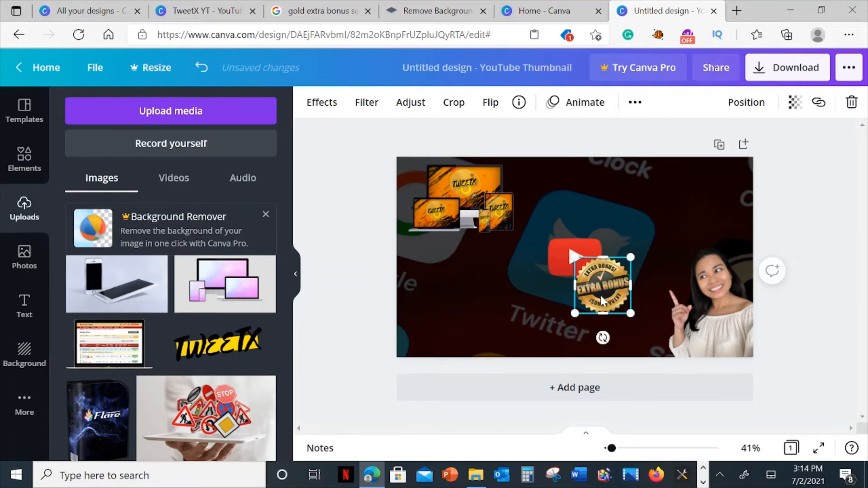
drag(574, 257, 581, 264)
drag(607, 295, 642, 269)
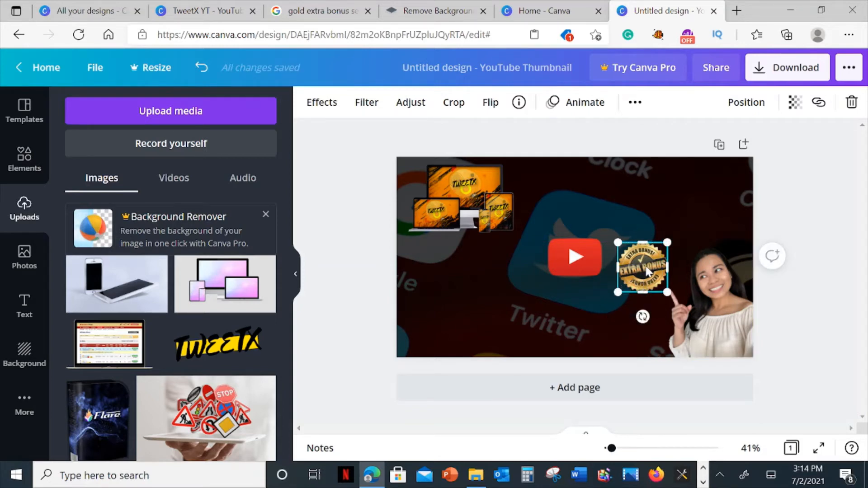
drag(644, 270, 652, 267)
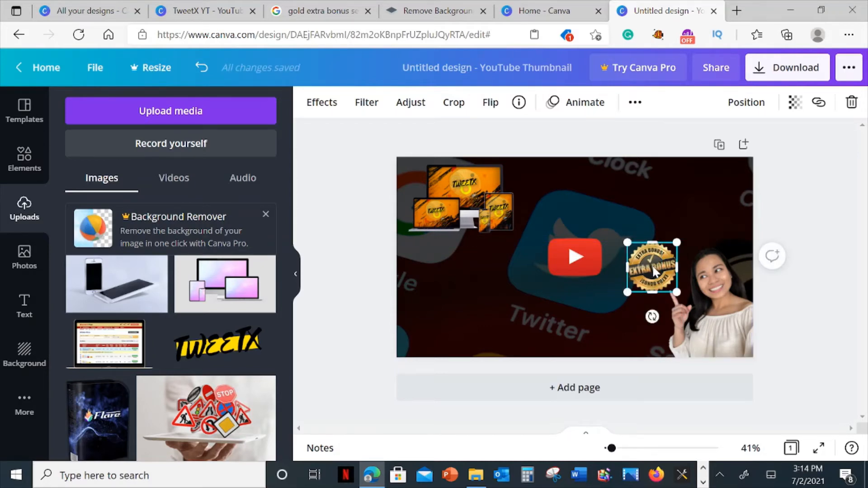
drag(652, 265, 656, 269)
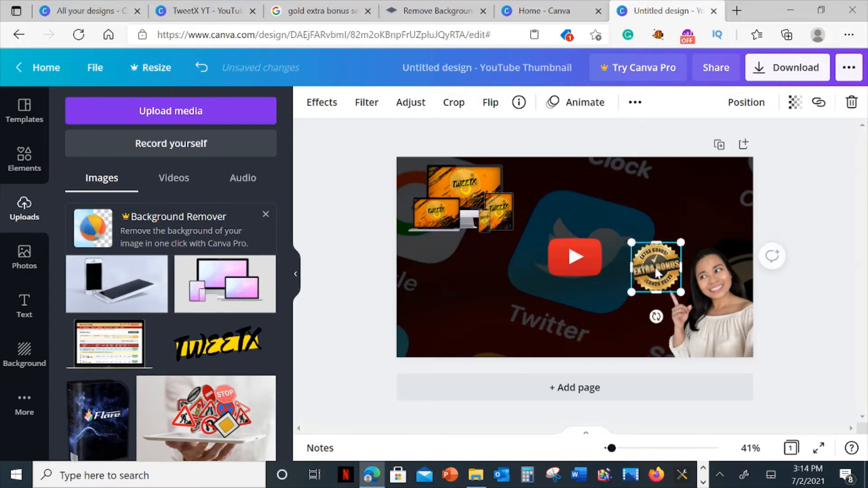
click(642, 208)
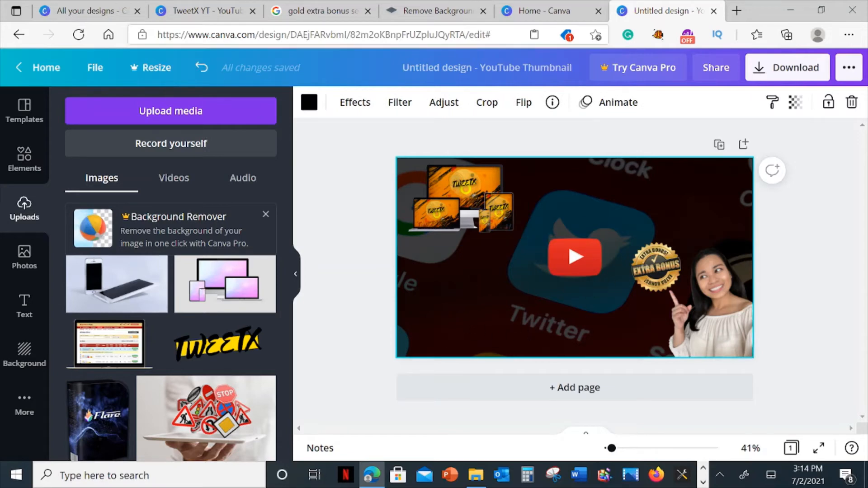
Switch to the finished TweetX YT design and examine its layout for the remaining elements.
click(206, 7)
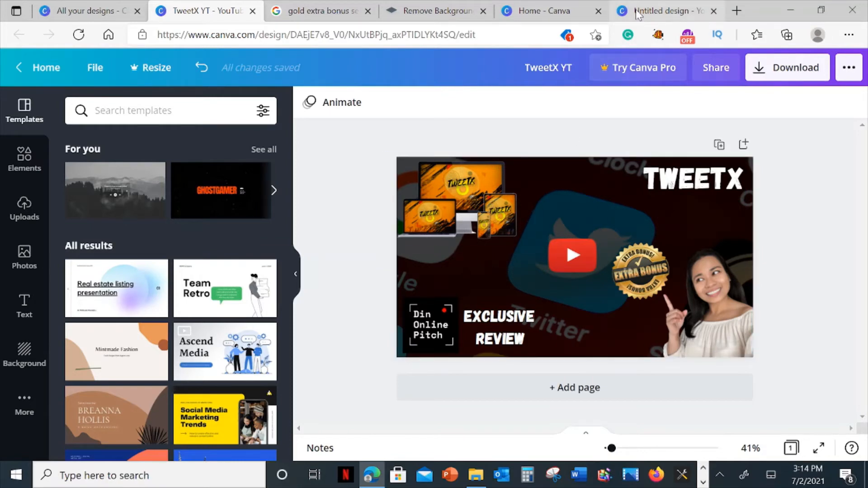
Return to the thumbnail being recreated and add a heading that reads TweetX.
click(664, 10)
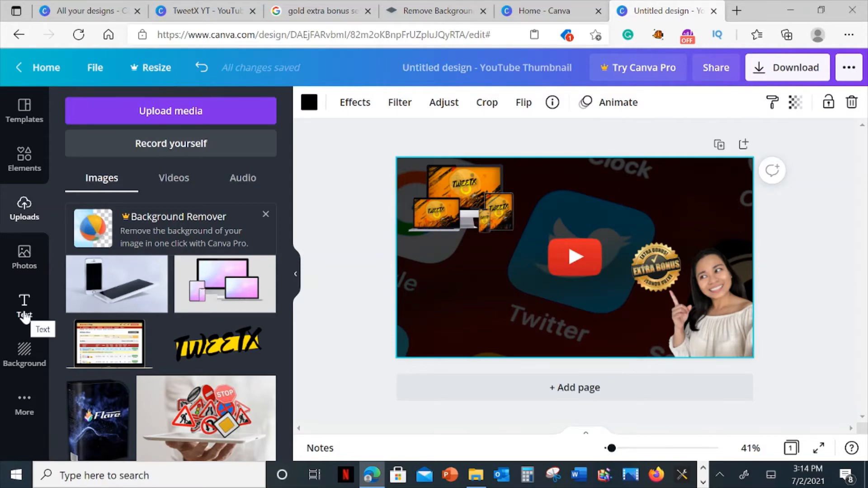
click(25, 315)
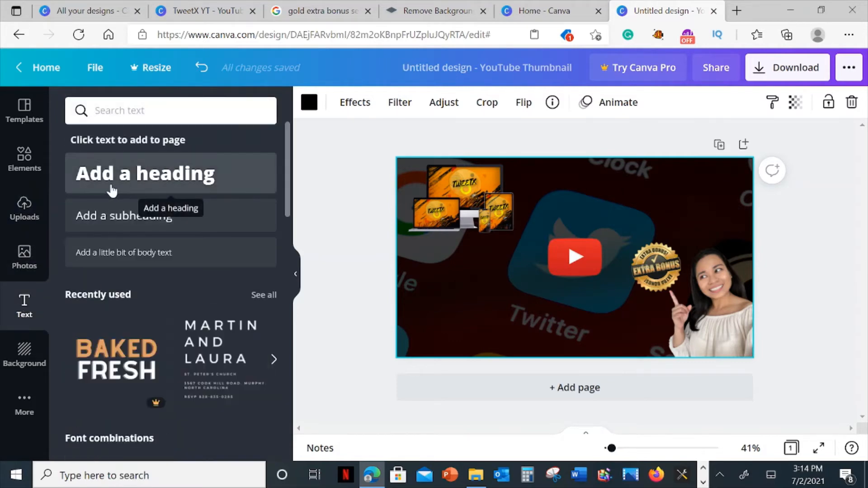
click(111, 190)
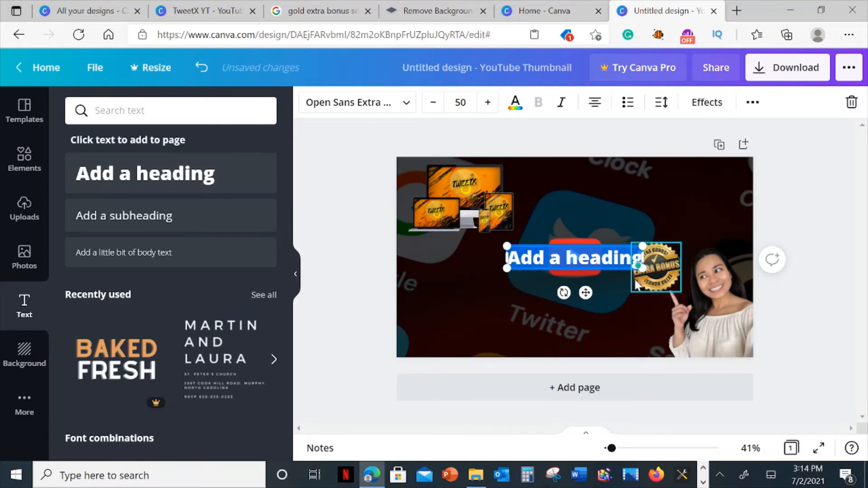
text(Tweet)
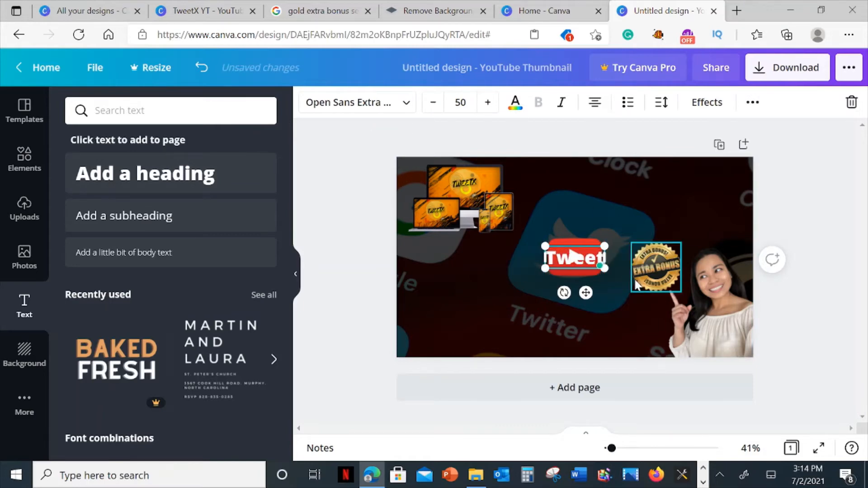
text(x)
key(BackSpace)
text(X)
Enlarge the TweetX heading to font size 102 and place it in the thumbnail's upper-right corner.
drag(538, 246, 462, 223)
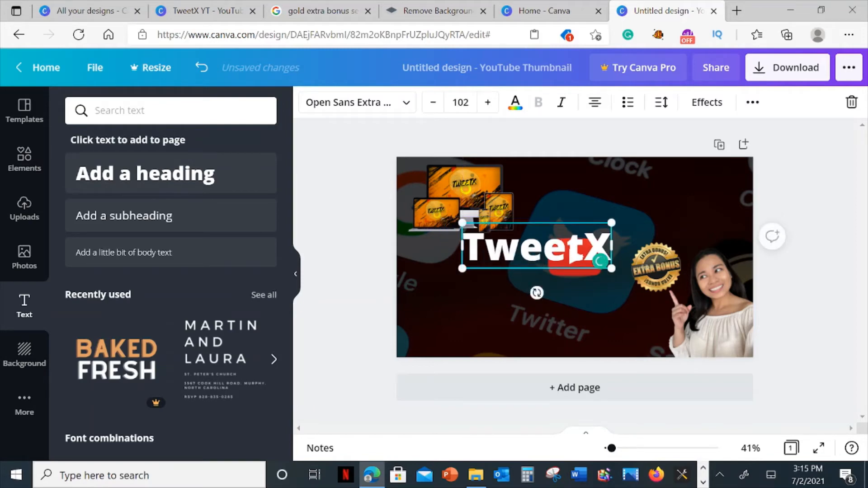
click(655, 208)
drag(553, 246, 683, 188)
click(601, 346)
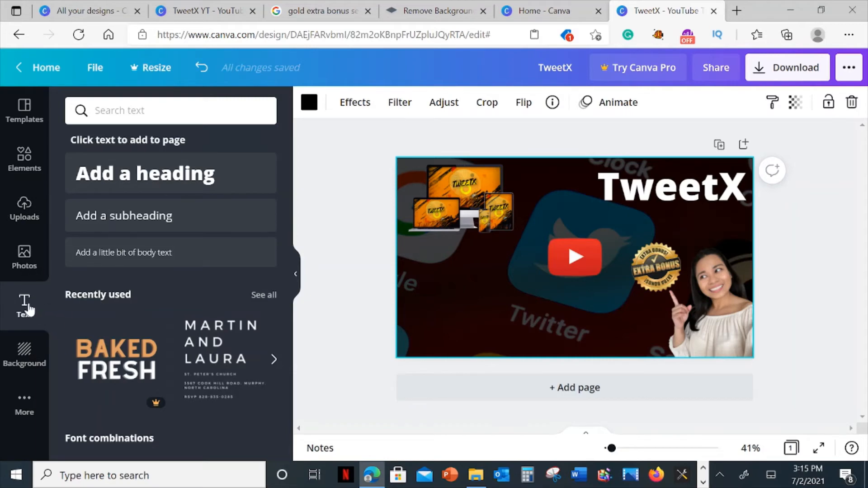
Add a heading with the presenter's full name and place it in the thumbnail's lower-left corner.
click(136, 189)
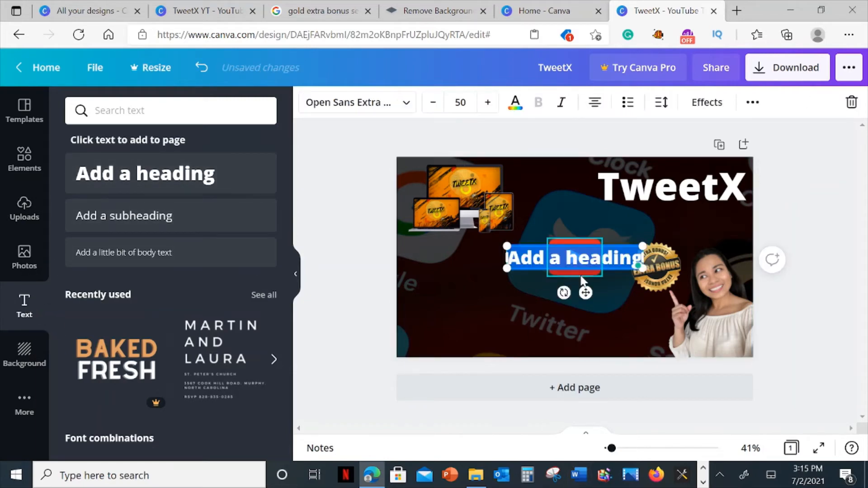
drag(585, 293, 479, 373)
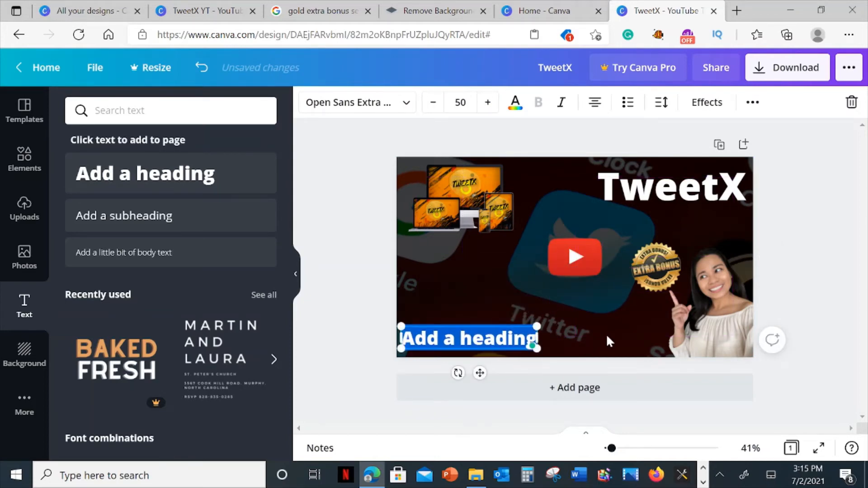
text(Din Guinto)
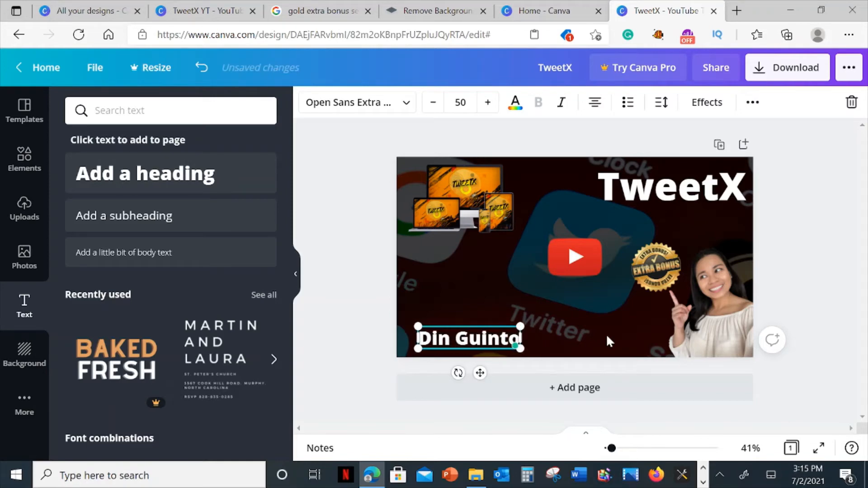
drag(481, 374, 463, 368)
click(476, 277)
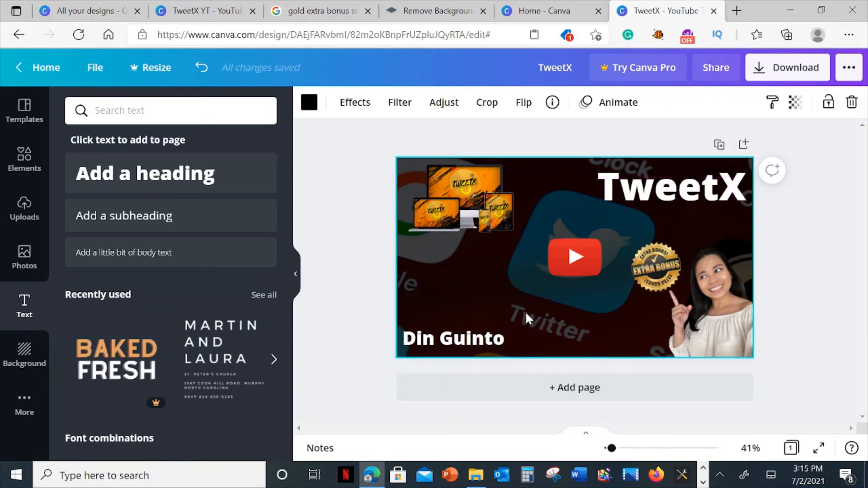
Check the finished TweetX YT design for its wording and add a heading reading Exclusive Review to the thumbnail.
click(182, 13)
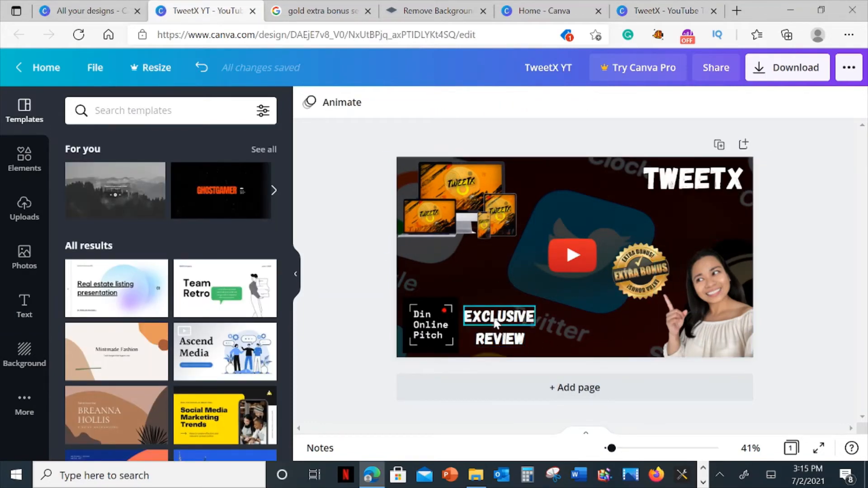
click(647, 11)
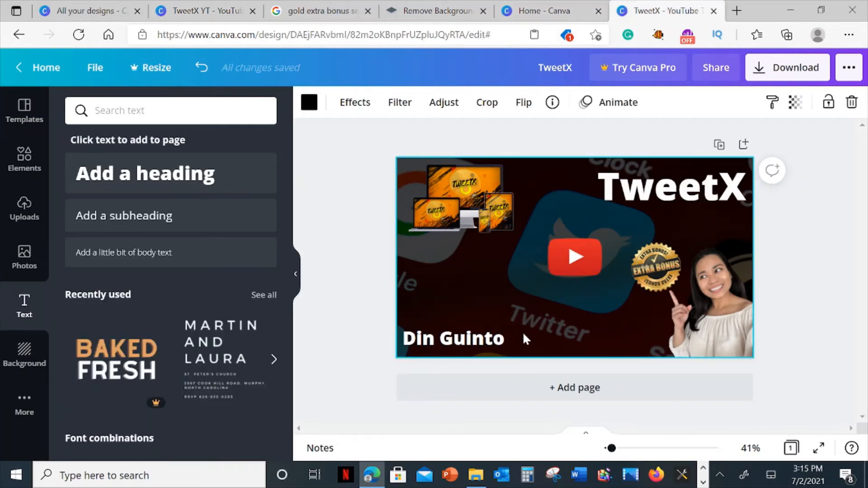
click(132, 177)
text(Exc)
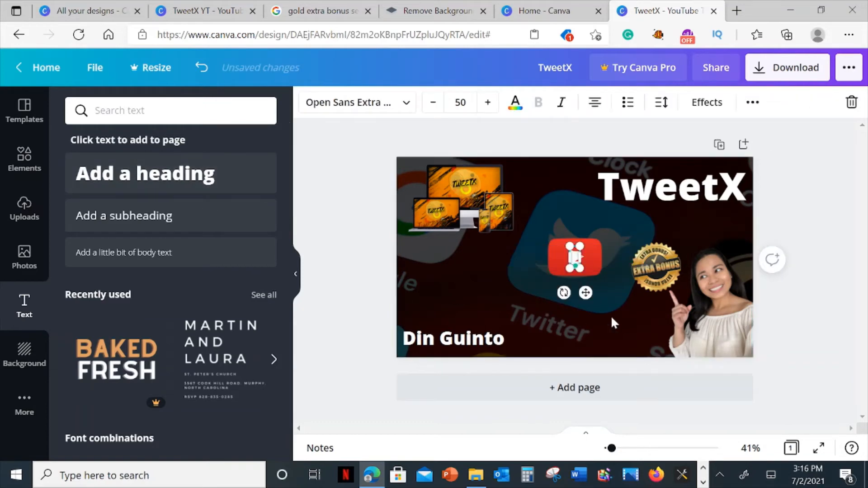
text(lusive R)
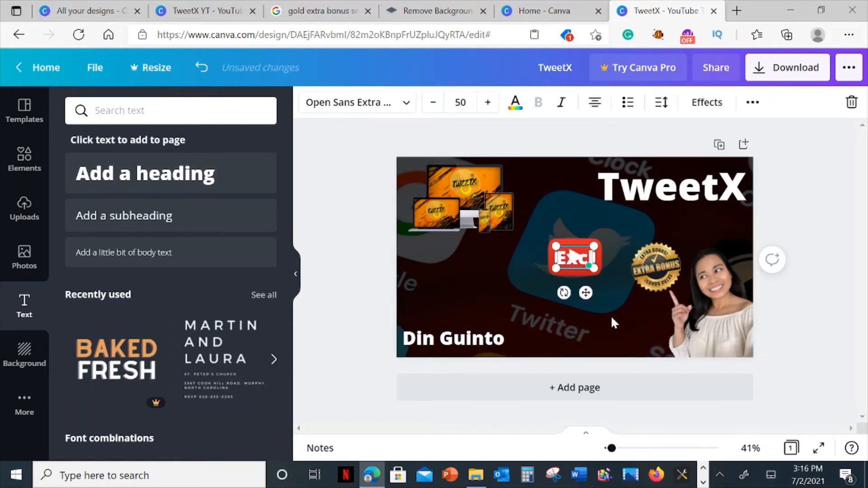
text(eviwe)
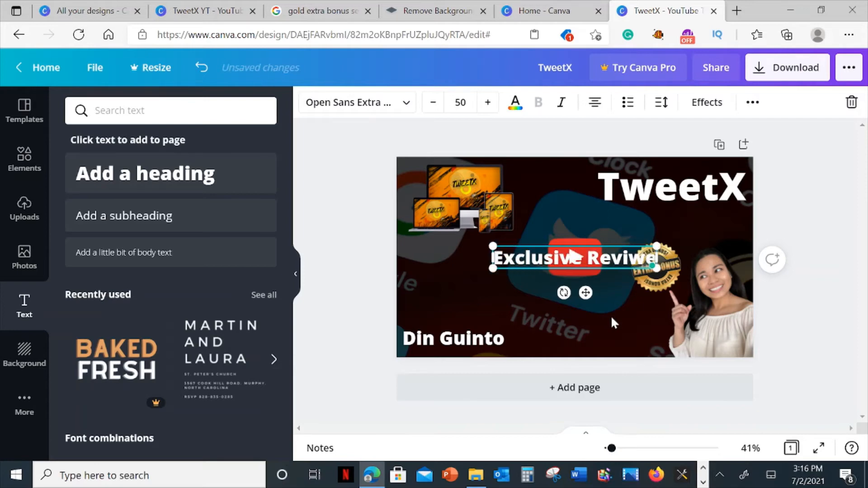
key(BackSpace)
key(BackSpace)
text(ew)
Shrink the Exclusive Review heading to about size 31.7 and place it just right of the presenter's name.
drag(586, 293, 526, 322)
drag(433, 277, 480, 284)
drag(552, 322, 587, 369)
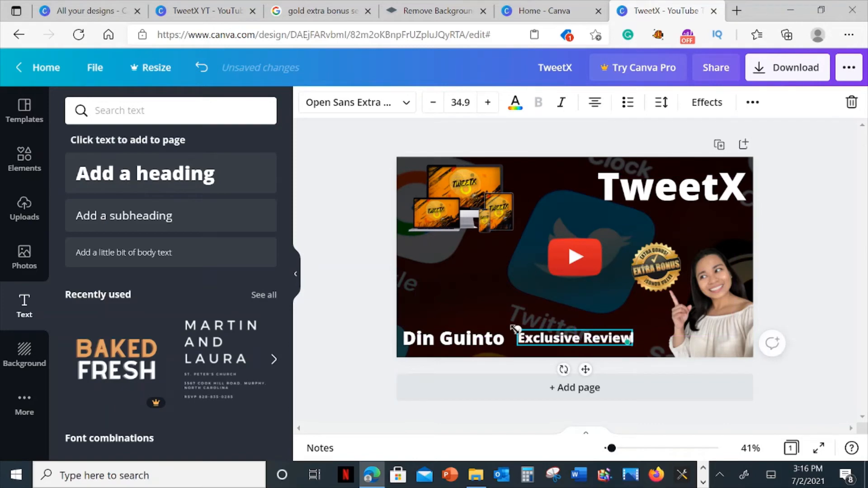
drag(517, 330, 528, 332)
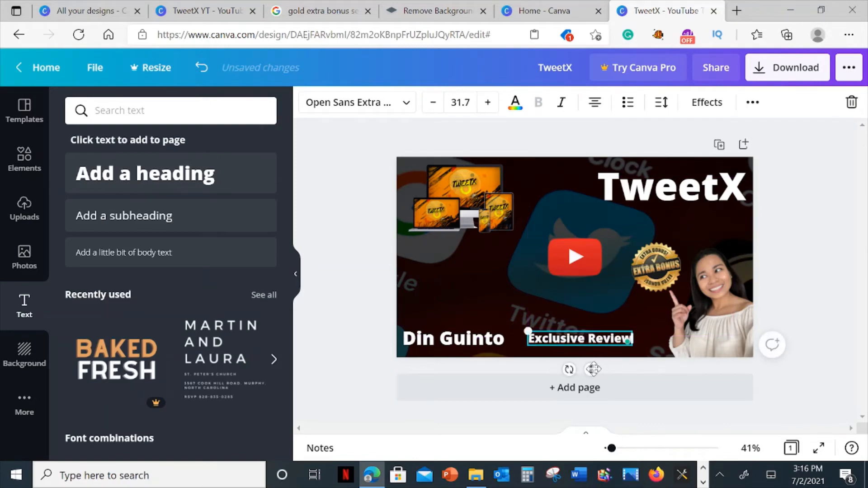
drag(591, 370, 590, 370)
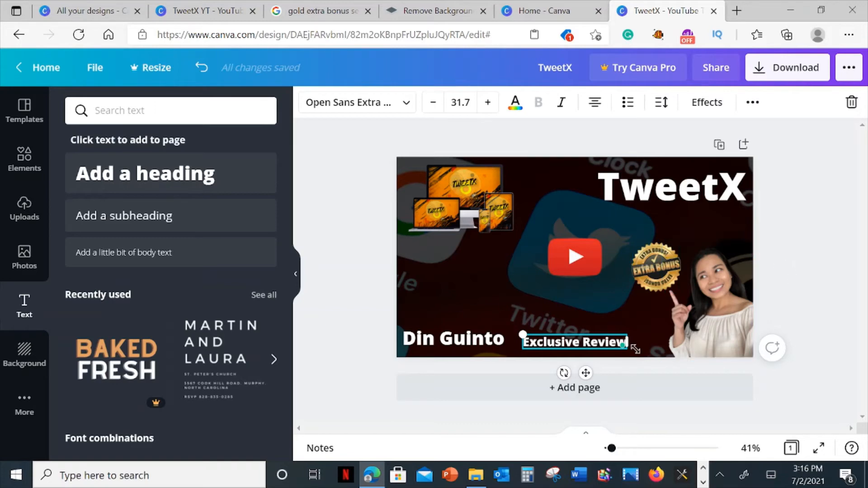
mouse_move(584, 373)
mouse_down()
mouse_move(573, 385)
mouse_move(582, 382)
mouse_up()
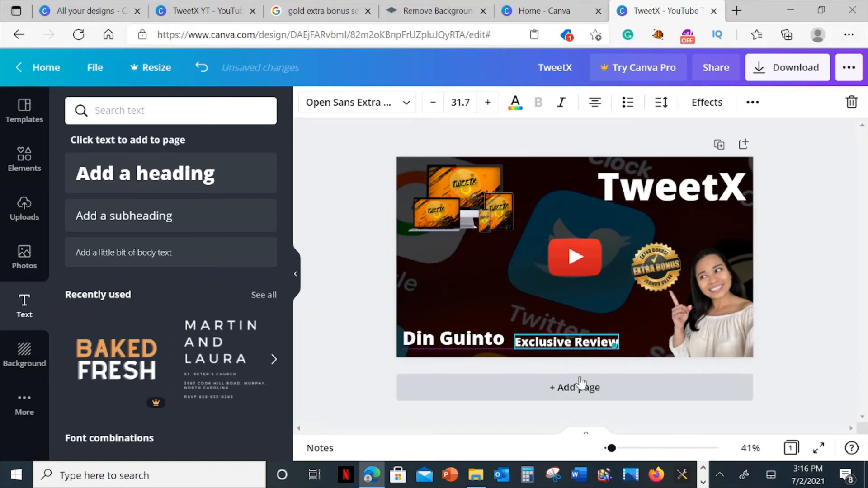
click(483, 288)
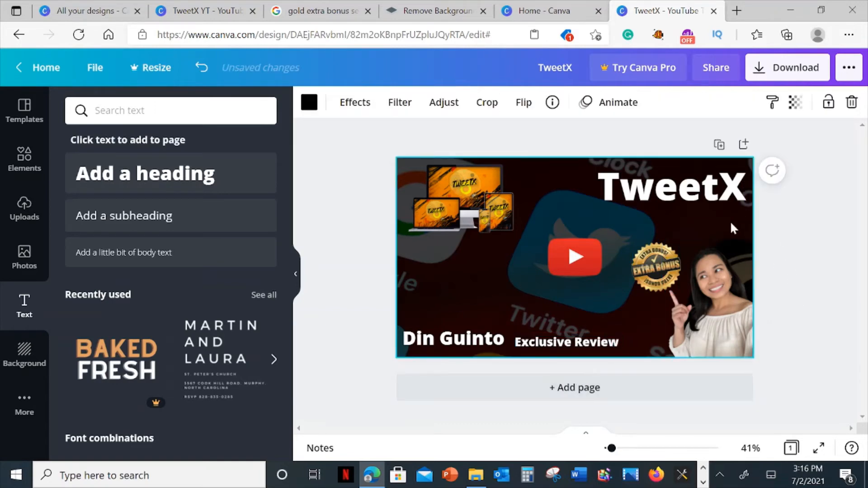
Compare the thumbnail with the finished TweetX YT design and rename the new design TweetX1.
click(204, 10)
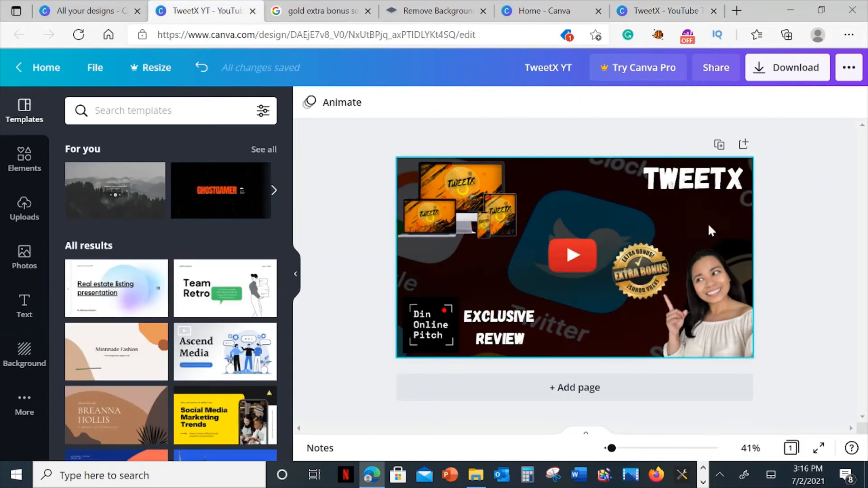
click(660, 10)
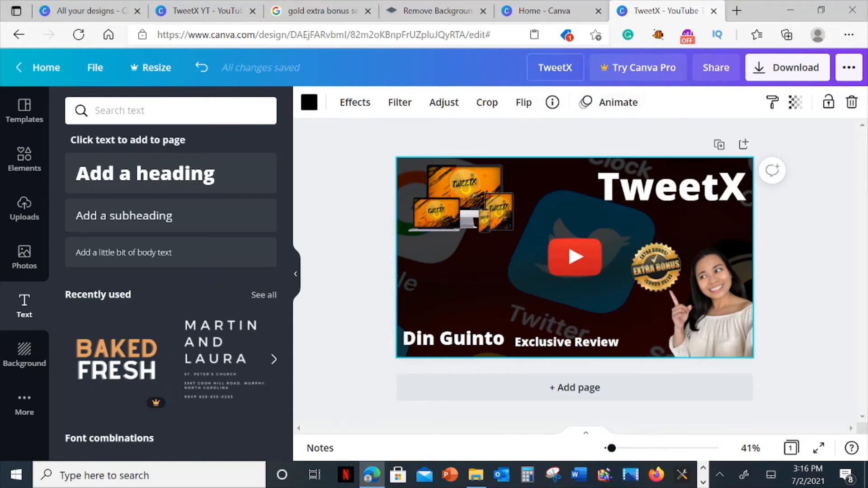
click(561, 68)
text(1)
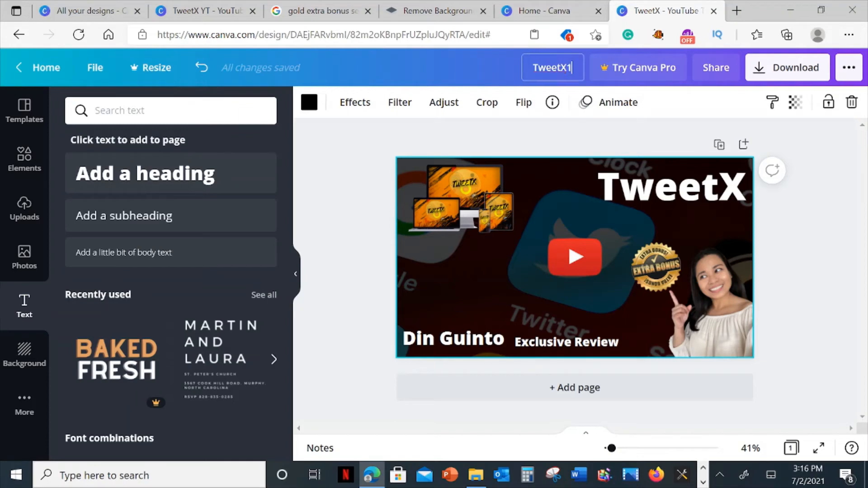
click(614, 126)
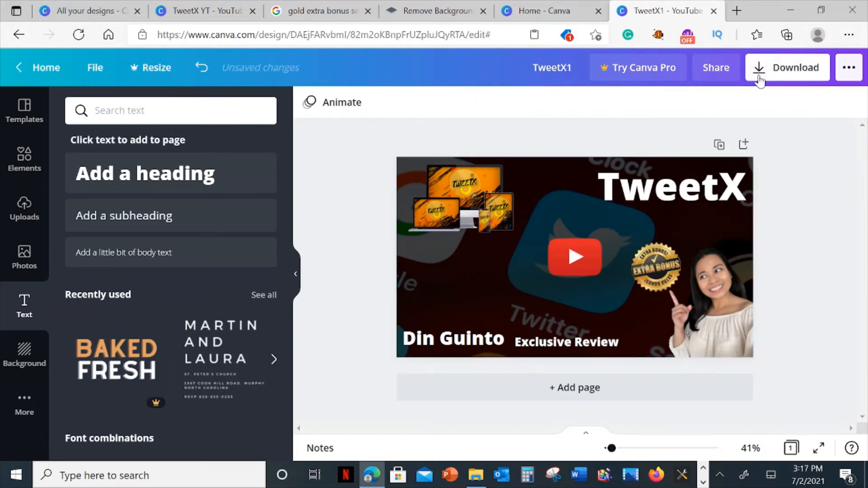
Download the thumbnail as a PNG, view TweetX1.png in Photos without saving a copy, and return to the design.
click(759, 81)
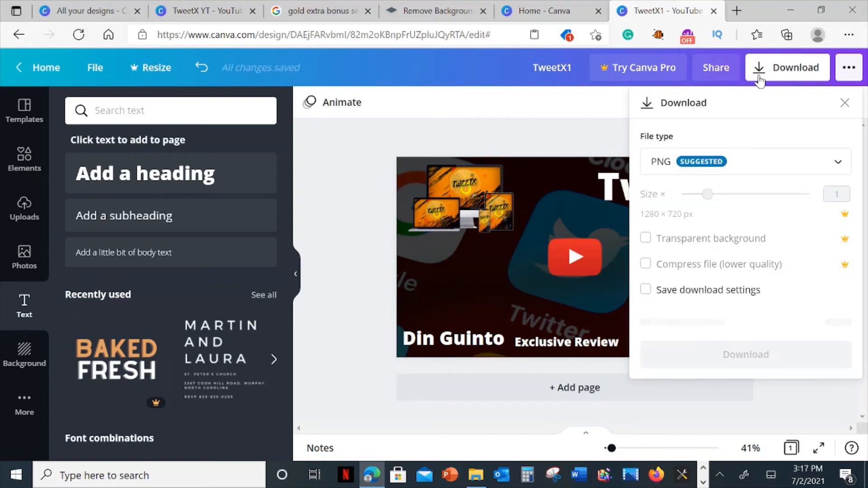
click(789, 322)
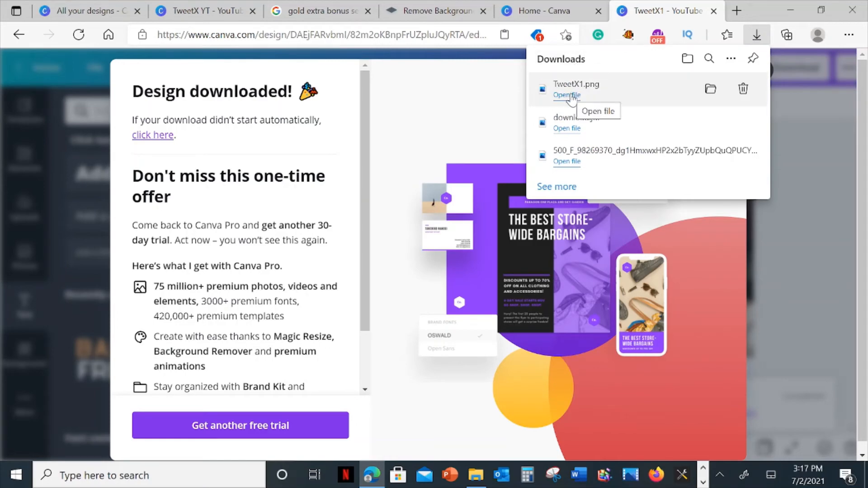
click(569, 95)
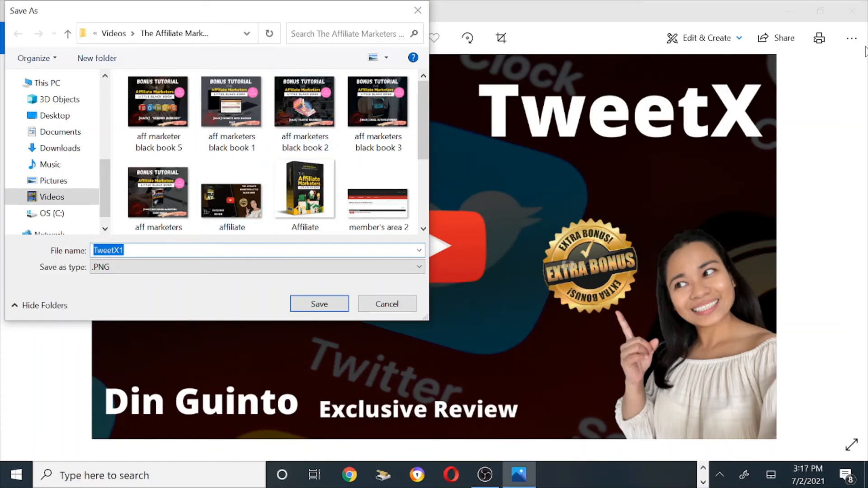
click(423, 9)
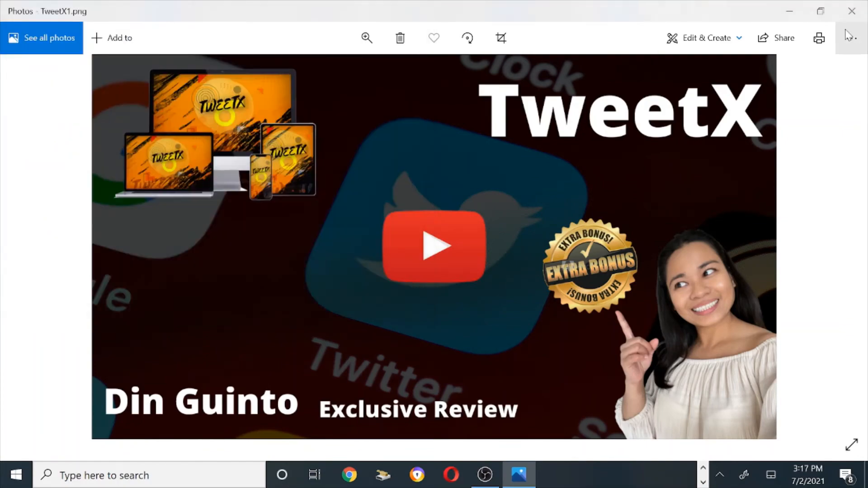
click(790, 10)
click(764, 72)
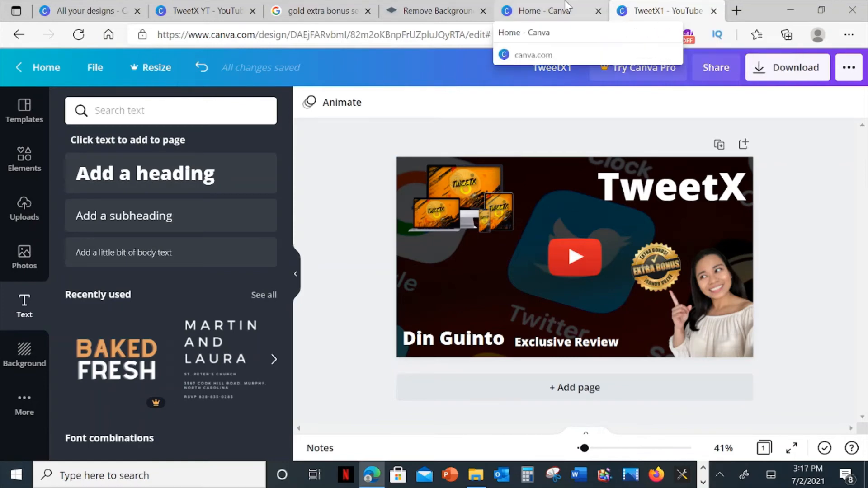
Switch to the Canva home page and reload it, glancing back at the TweetX1 design while it loads.
click(542, 10)
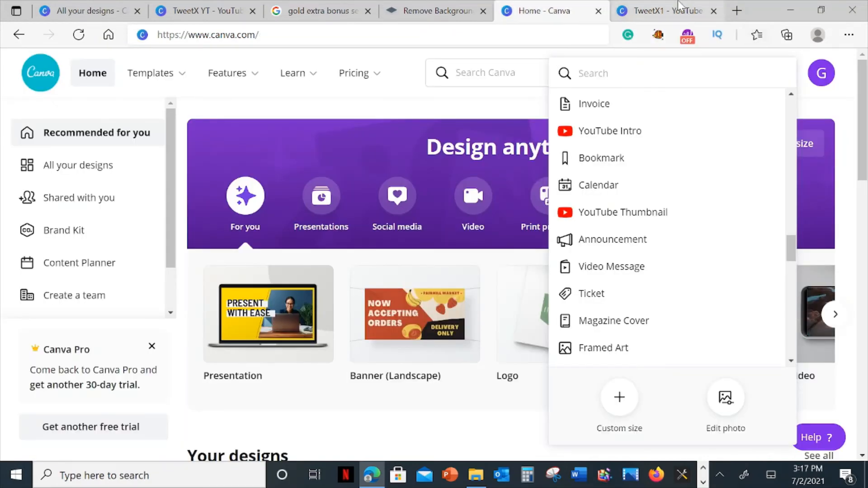
click(665, 10)
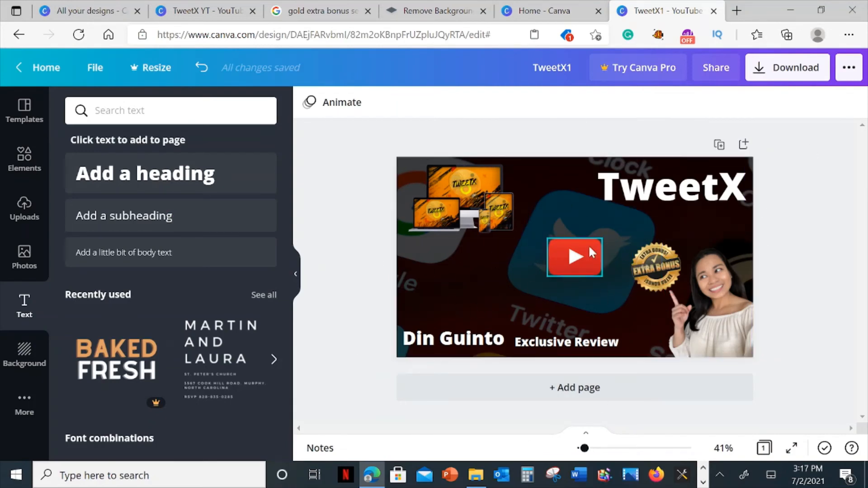
click(539, 5)
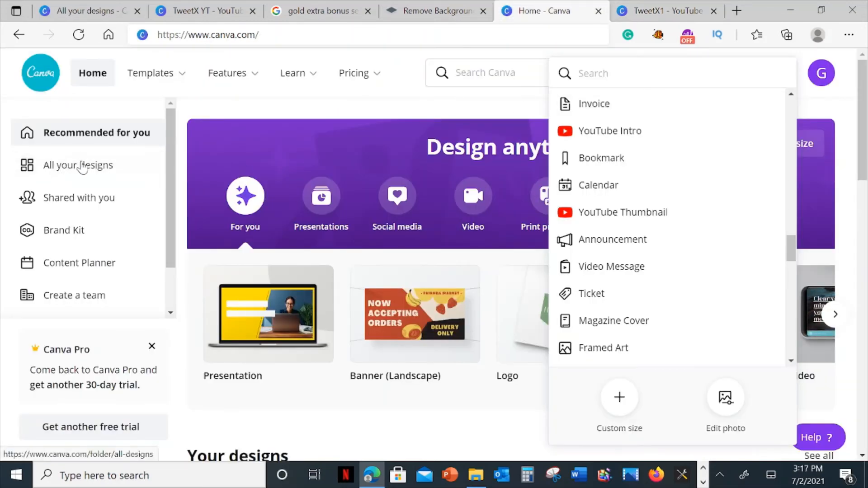
click(78, 36)
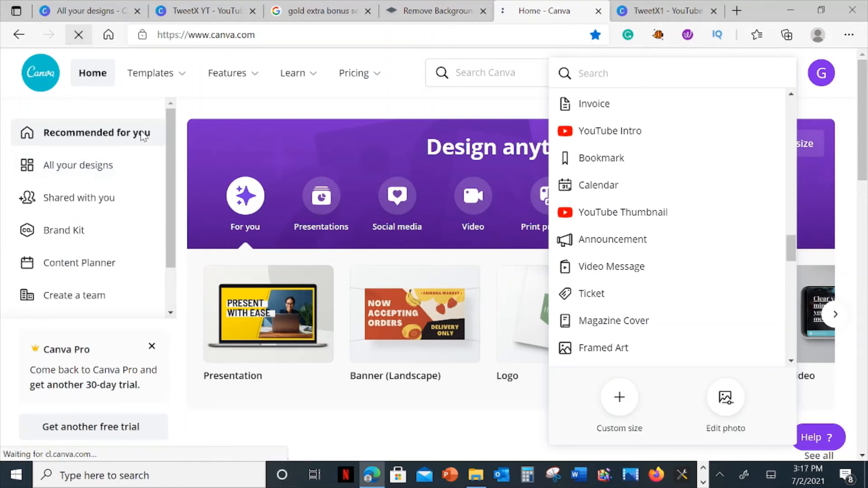
click(658, 7)
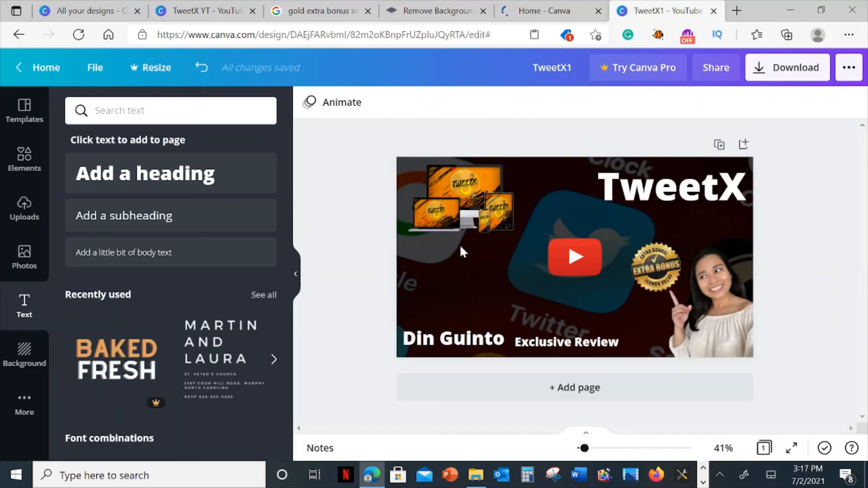
click(515, 12)
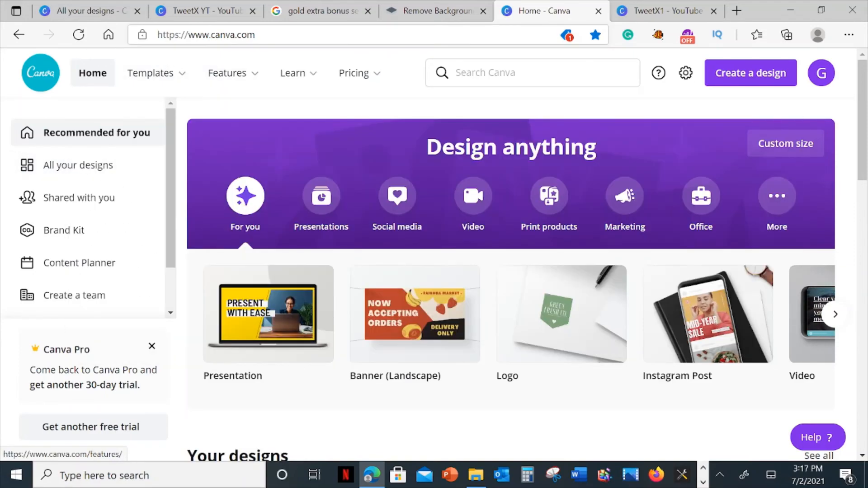
mouse_move(150, 73)
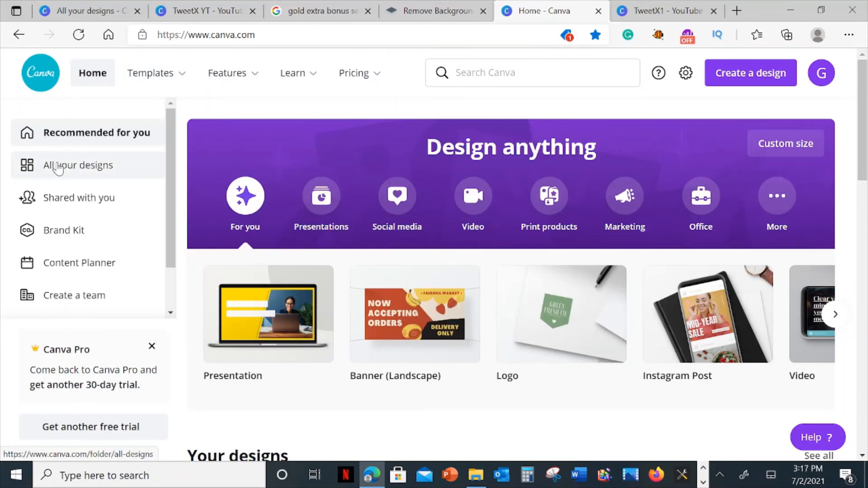
click(58, 166)
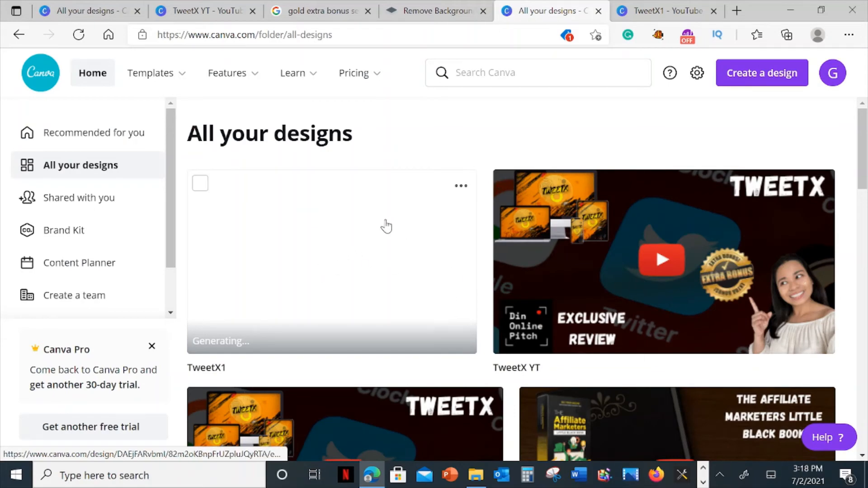
click(599, 11)
Load canva.com in a fresh browser tab and open the TweetX1 design from the list of all designs.
click(622, 11)
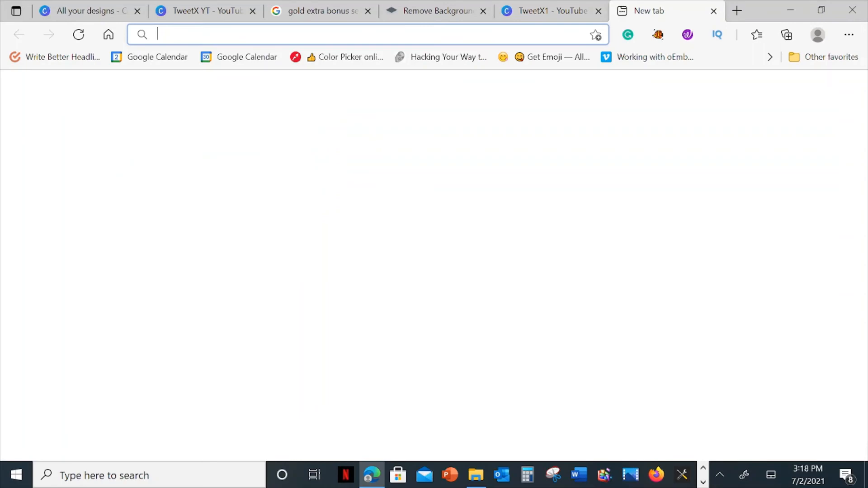
text(canva.com)
key(Return)
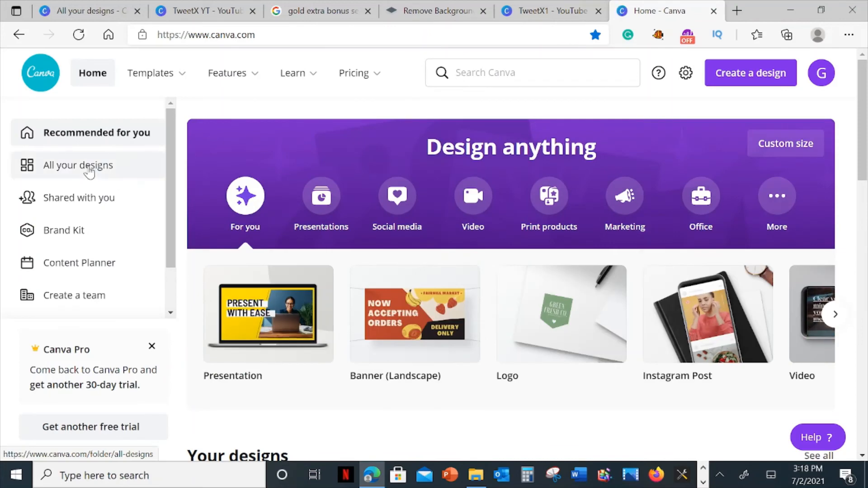
click(89, 166)
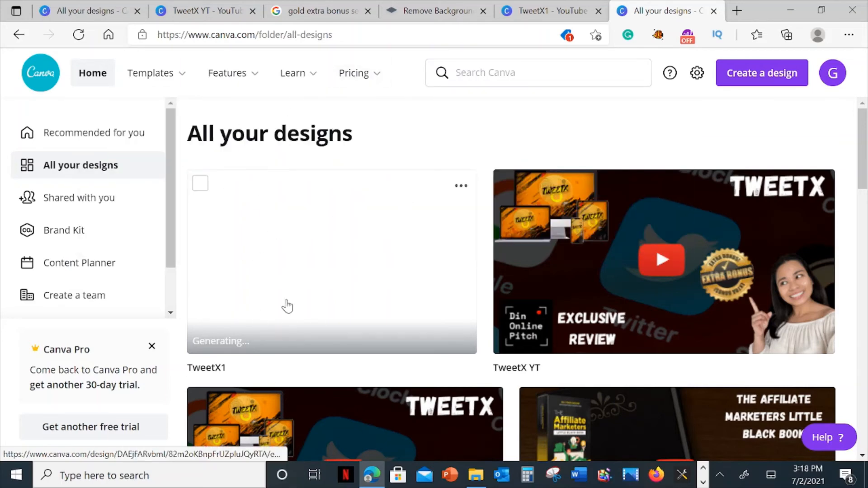
click(275, 267)
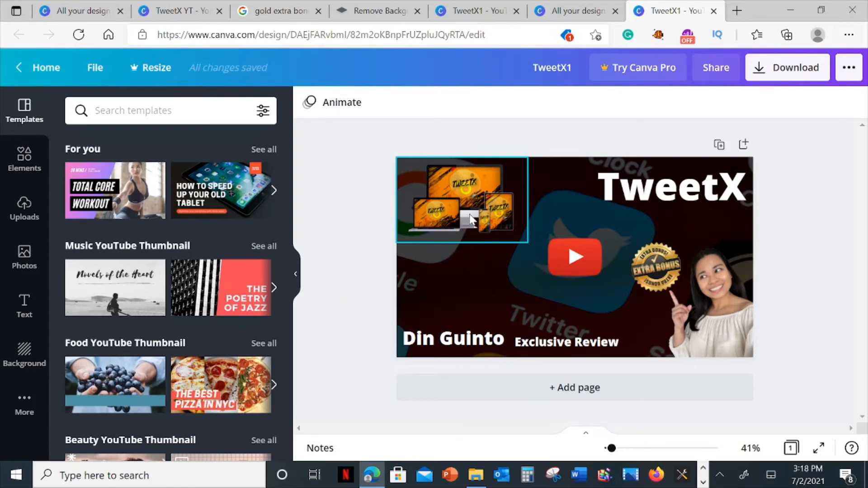
Delete the TweetX device mockup image and the TweetX heading from the thumbnail.
click(452, 218)
key(Delete)
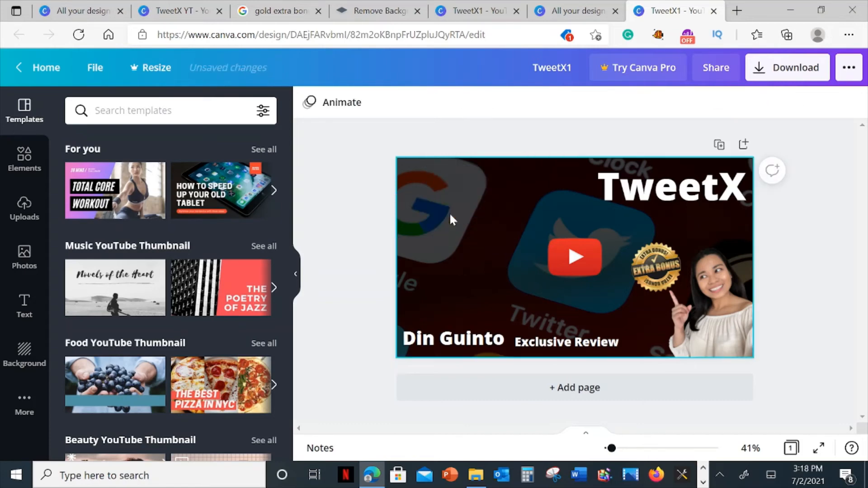
click(685, 194)
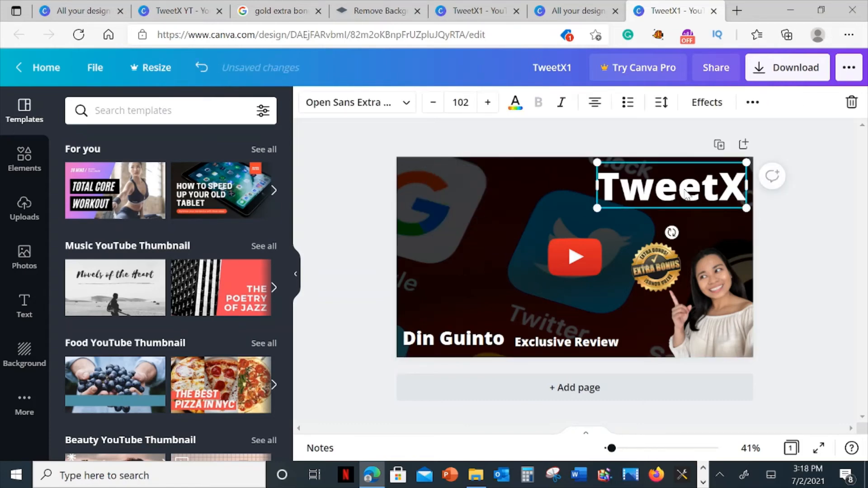
key(Delete)
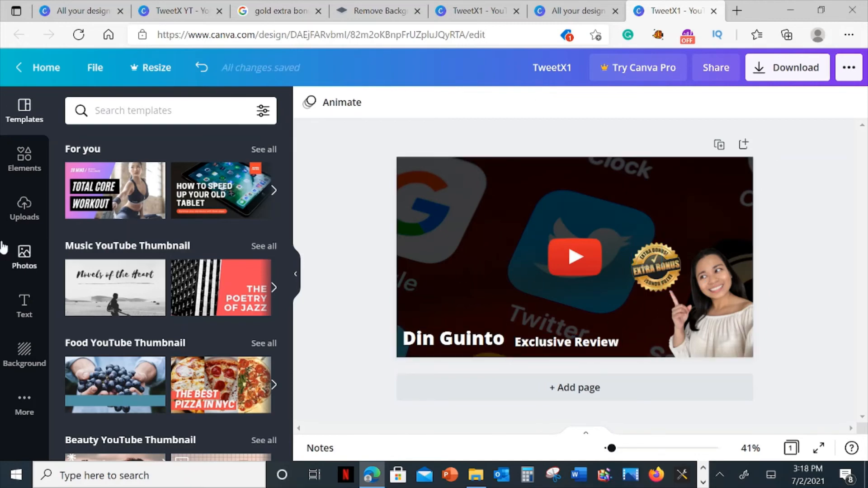
Add the uploaded Affiliate Marketers book box image, shrink it, and place it in the thumbnail's upper-left corner.
click(36, 228)
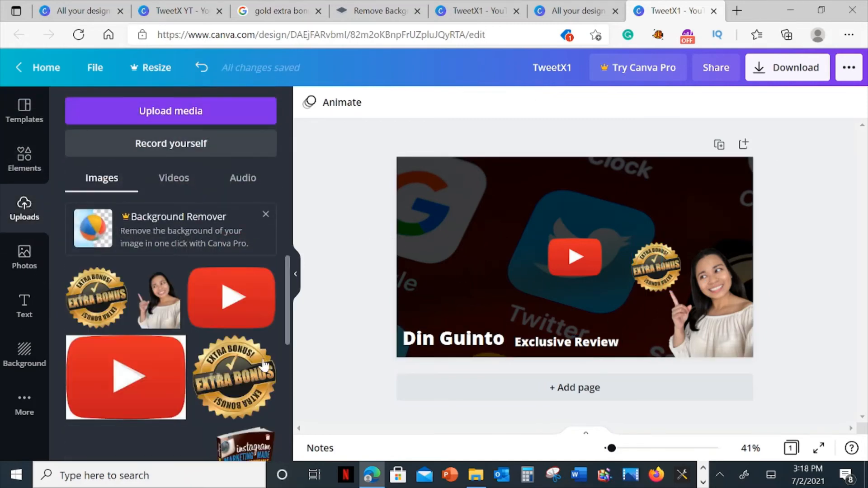
scroll(199, 320, down, 5)
scroll(199, 320, down, 3)
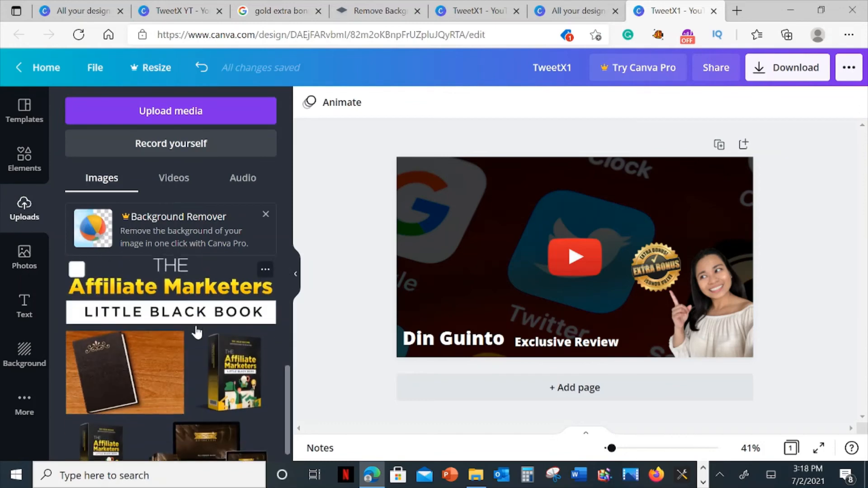
scroll(122, 423, down, 2)
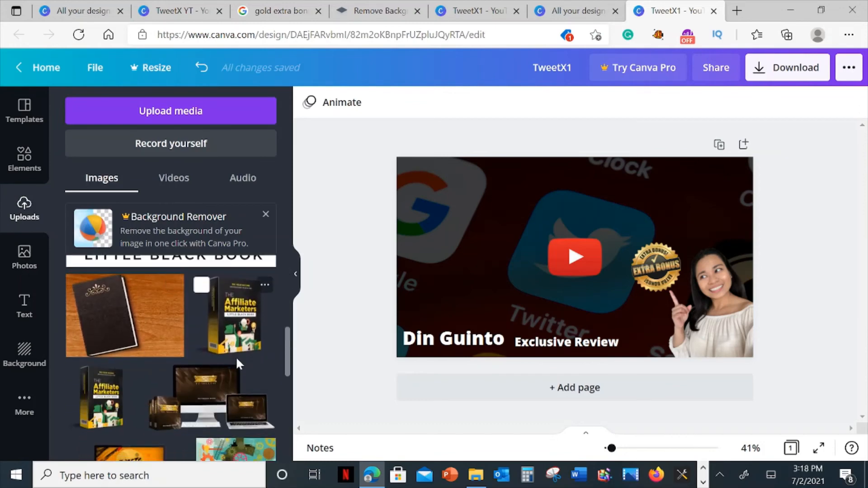
drag(235, 348, 464, 233)
drag(383, 165, 417, 190)
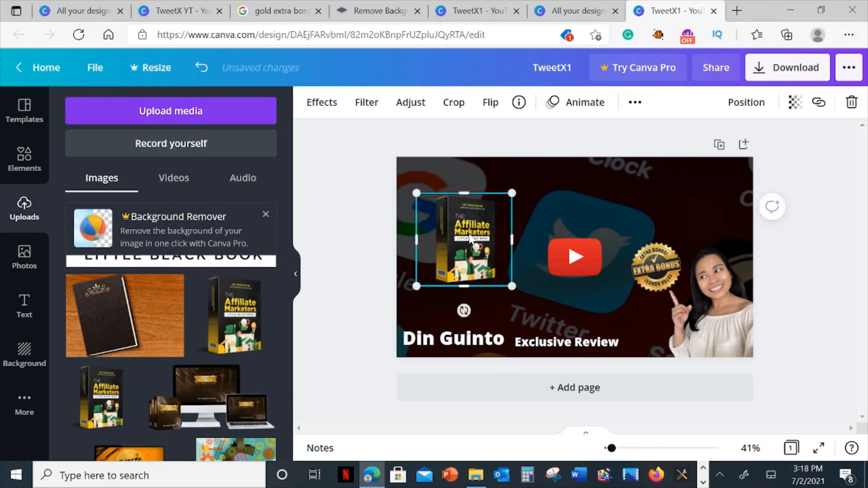
drag(434, 237, 414, 211)
Add a heading reading "The Affiliate Marketers Little Black Book" to the thumbnail.
click(23, 302)
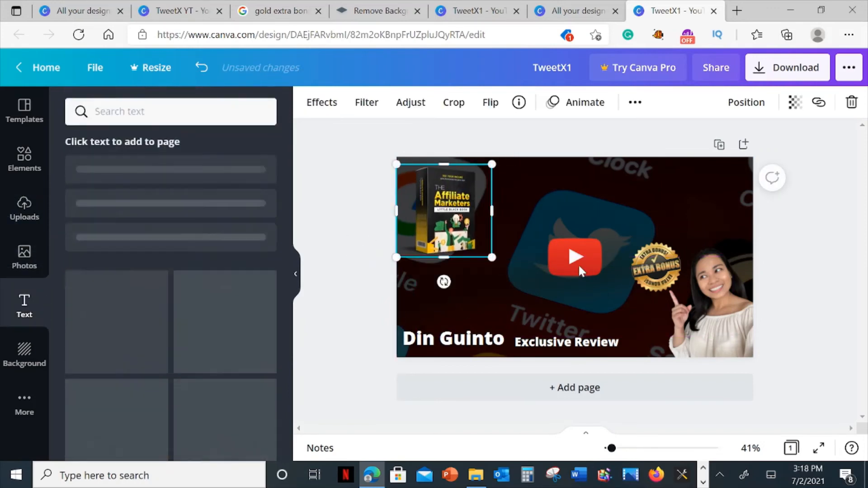
click(193, 113)
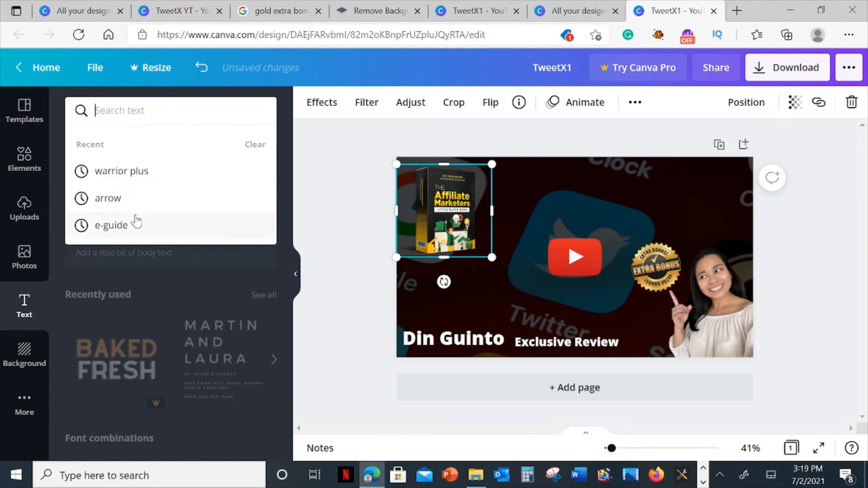
click(421, 305)
click(155, 174)
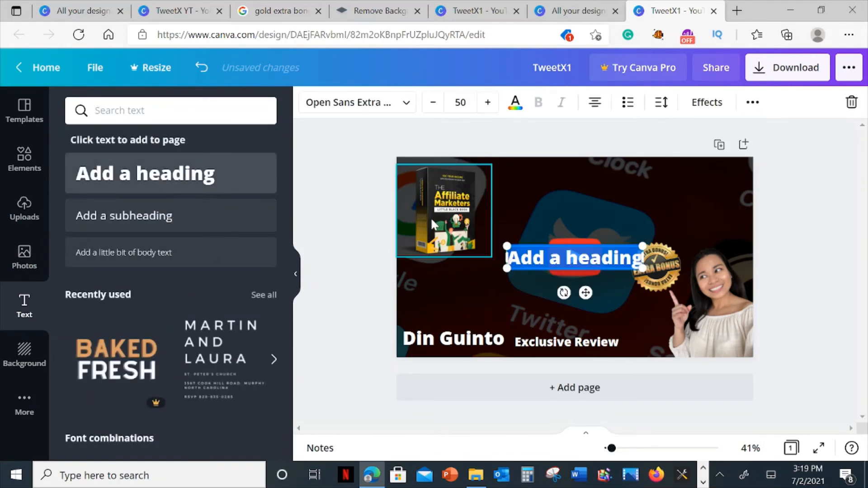
text(The)
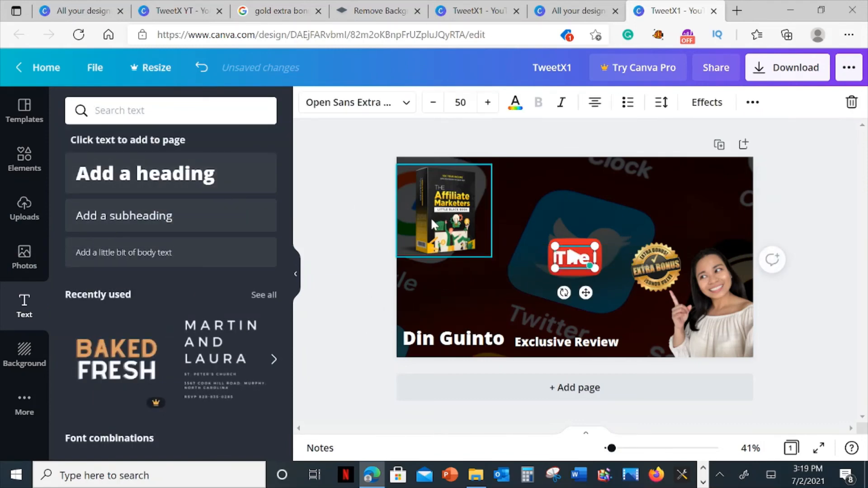
text( Affiliate MArk)
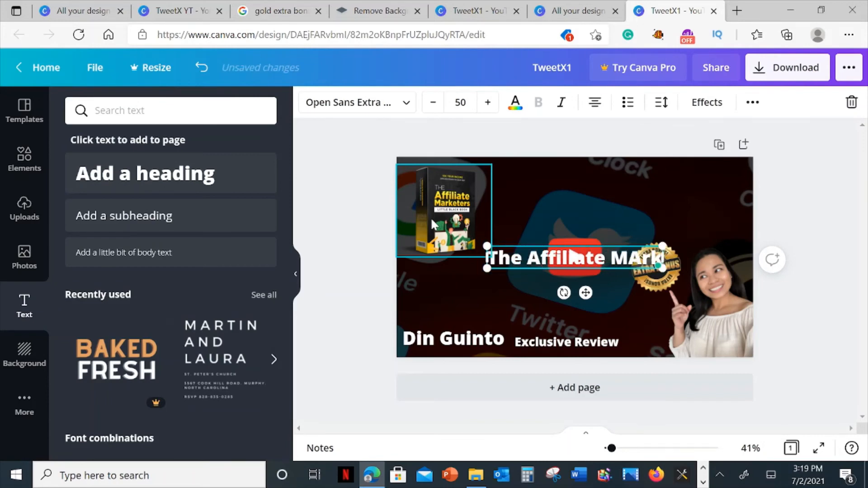
key(BackSpace)
key(BackSpace)
key(BackSpace)
text(ark)
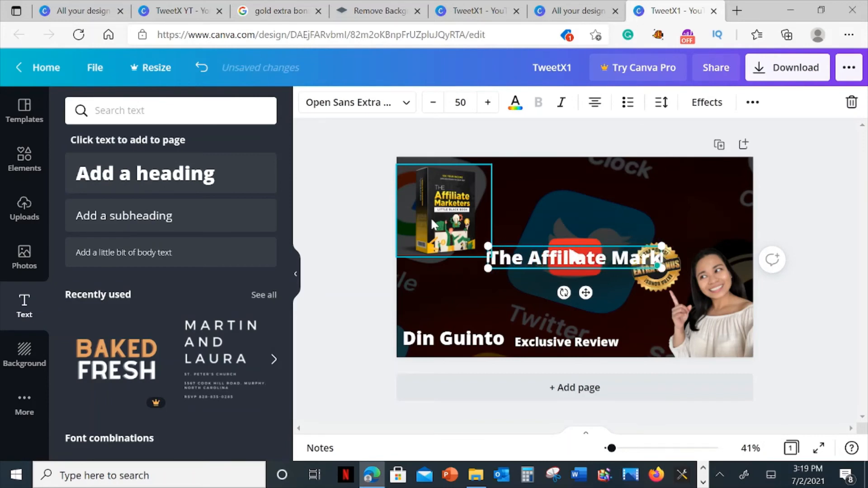
text(eters!)
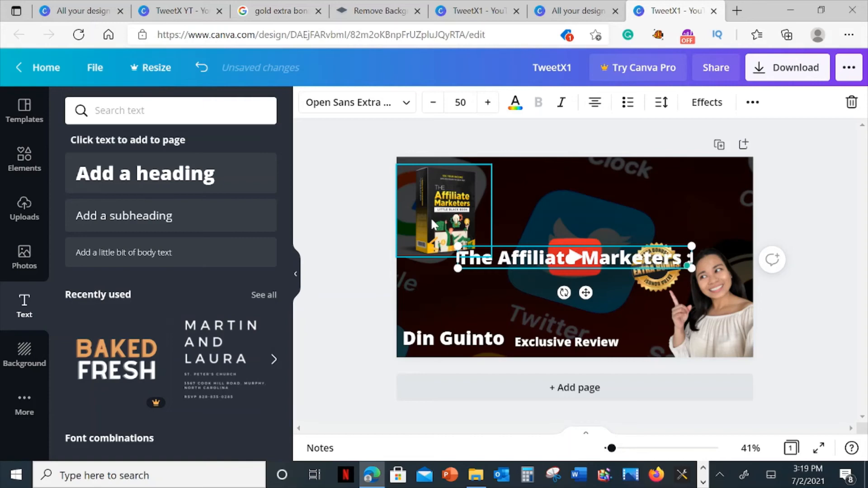
text( Little)
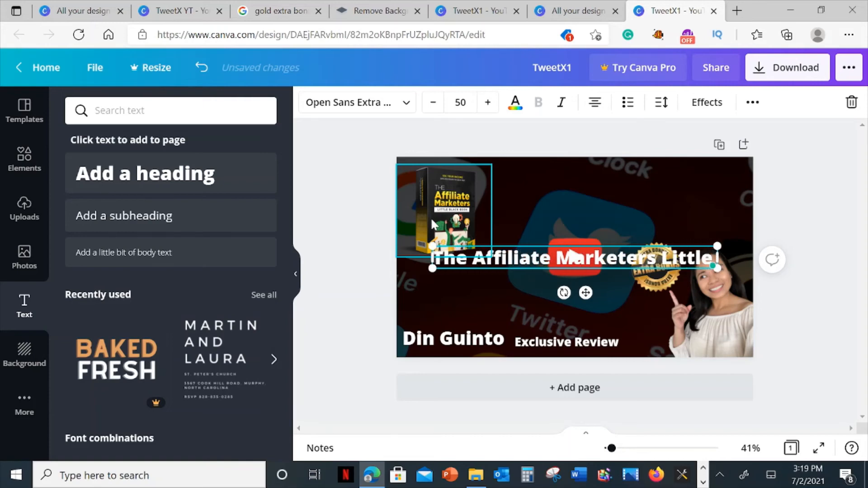
text( Black Book)
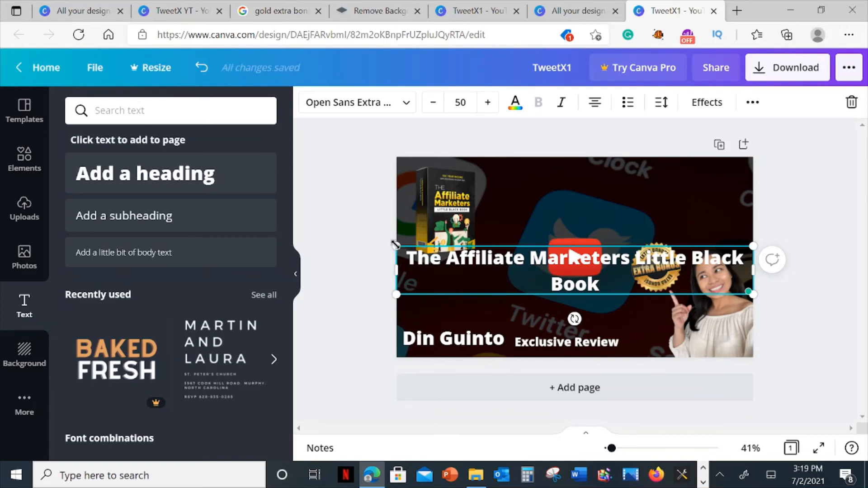
Shrink the Affiliate Marketers heading to about size 30.6 and place it in the thumbnail's upper-right corner.
drag(397, 244, 571, 302)
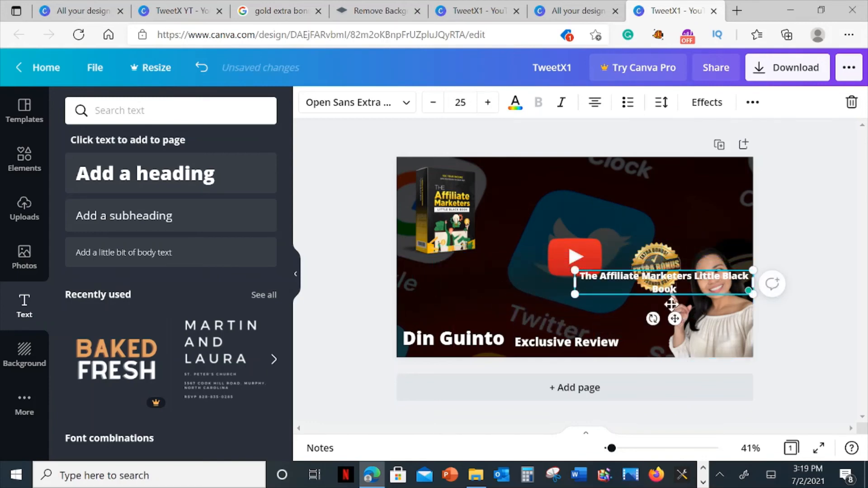
drag(674, 319, 657, 236)
drag(553, 186, 515, 181)
drag(630, 238, 651, 221)
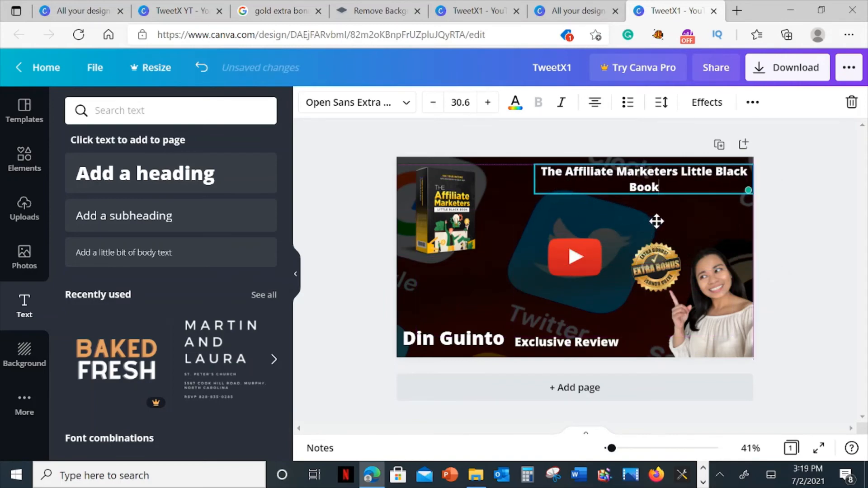
click(811, 250)
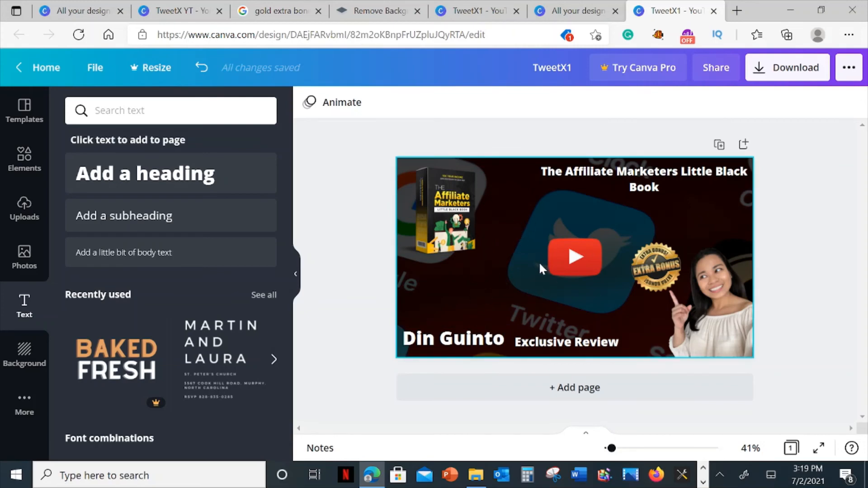
Delete the Twitter background photo from the thumbnail and search the photo library for "black book".
click(511, 203)
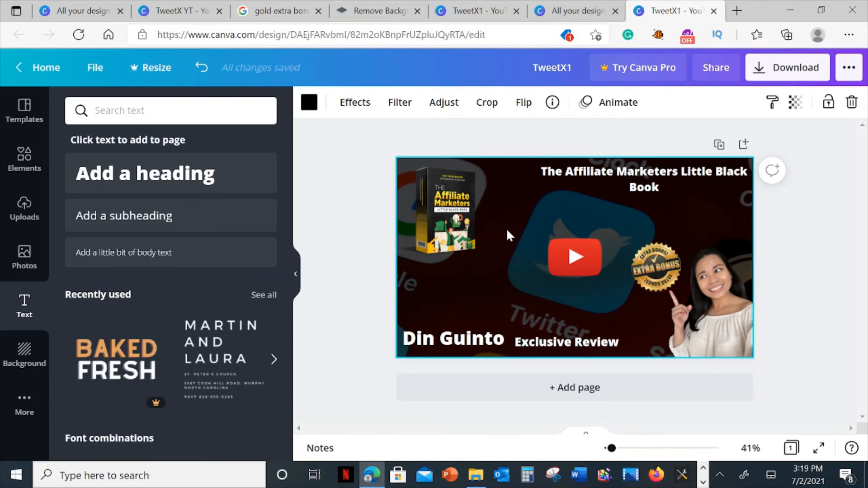
key(Delete)
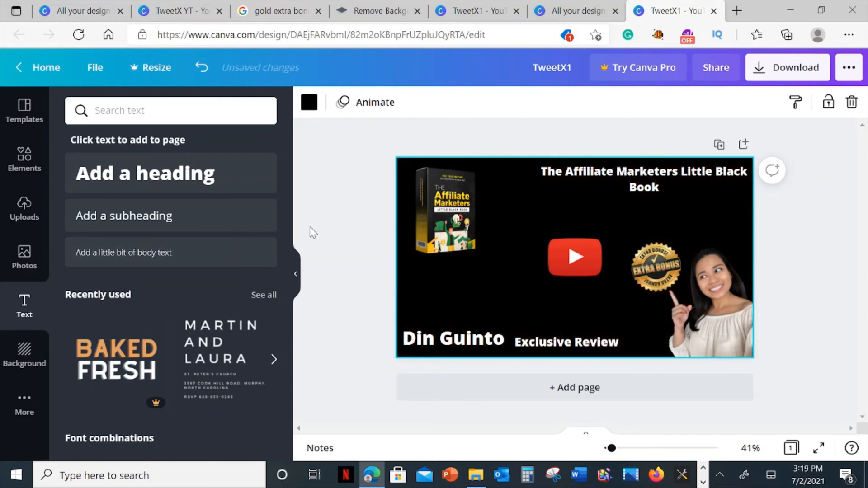
click(27, 265)
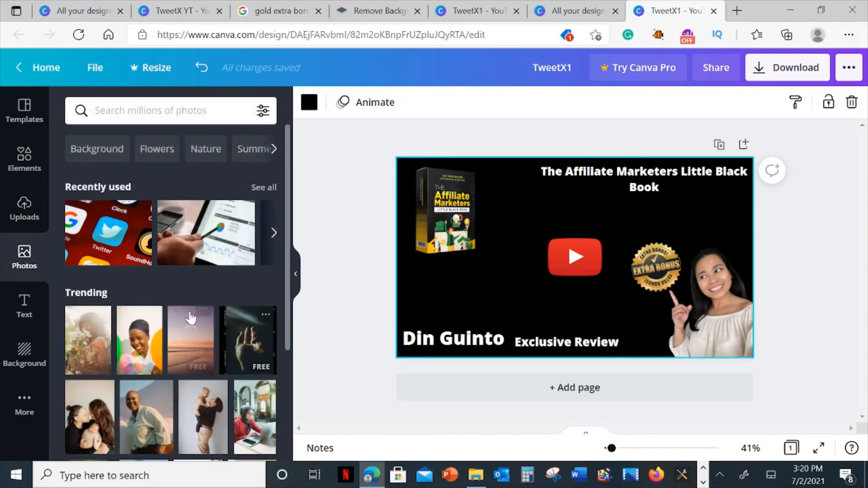
scroll(185, 312, down, 1)
scroll(182, 284, up, 1)
click(150, 111)
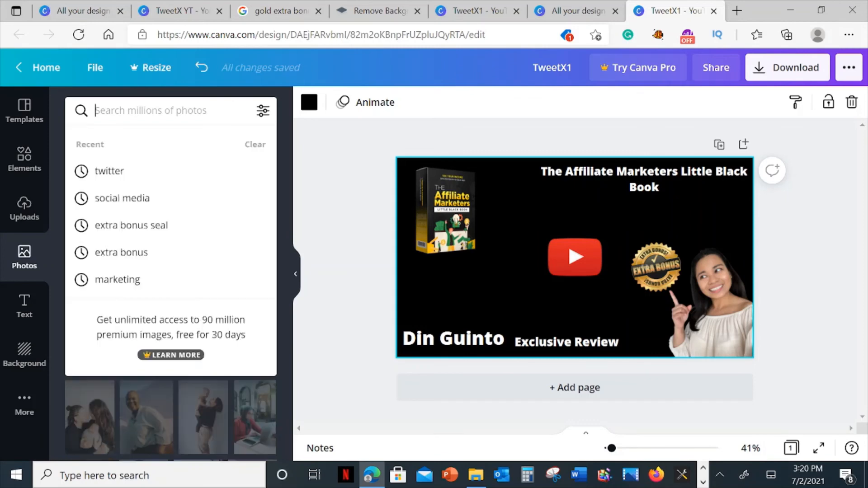
text(black)
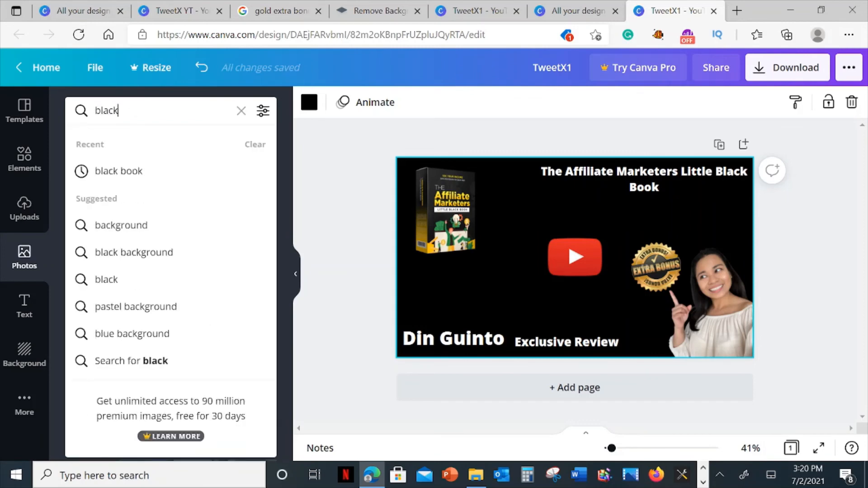
text( book)
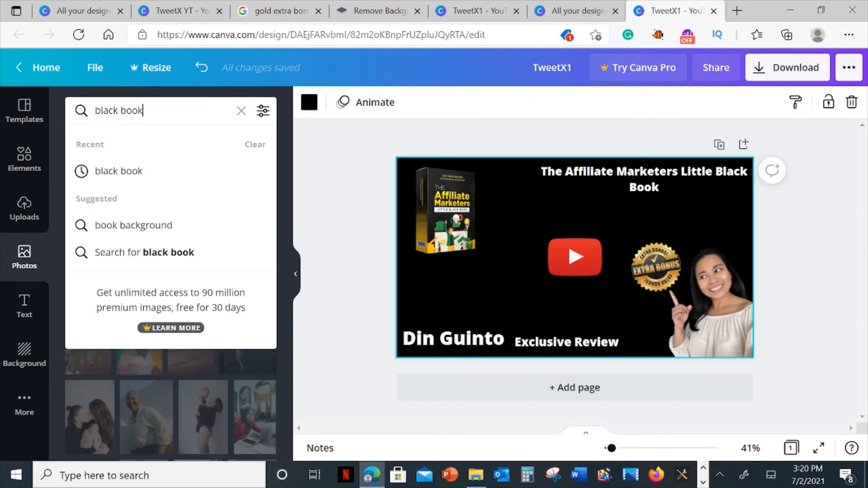
key(Return)
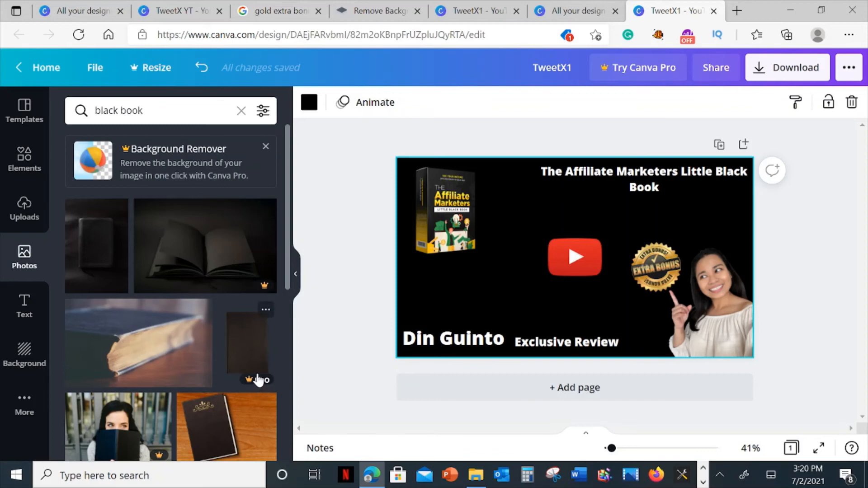
Try the dark open-book photo on the thumbnail and delete it again.
scroll(249, 294, down, 1)
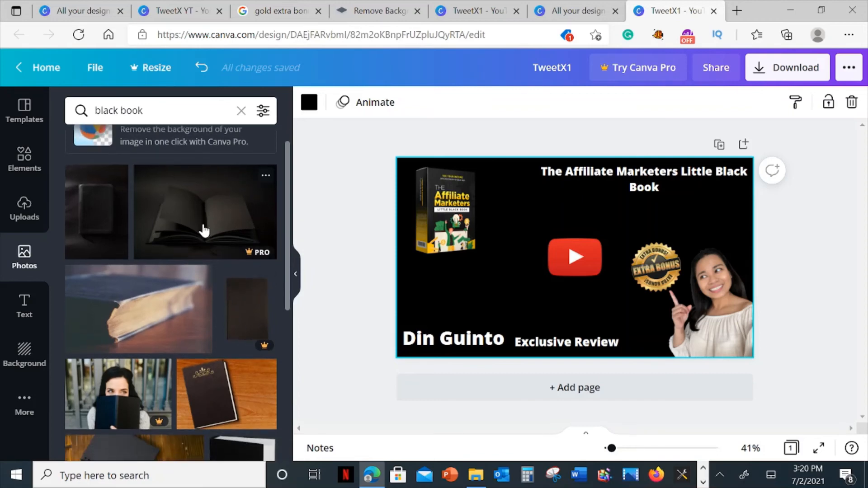
drag(204, 231, 501, 290)
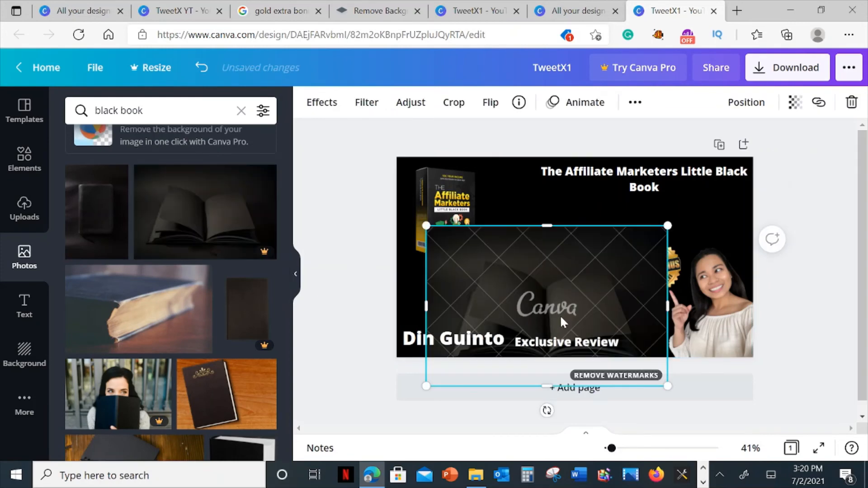
key(Delete)
Set the free photo of a dark notebook on a wooden table as the thumbnail's full background.
scroll(252, 307, down, 2)
scroll(252, 308, down, 2)
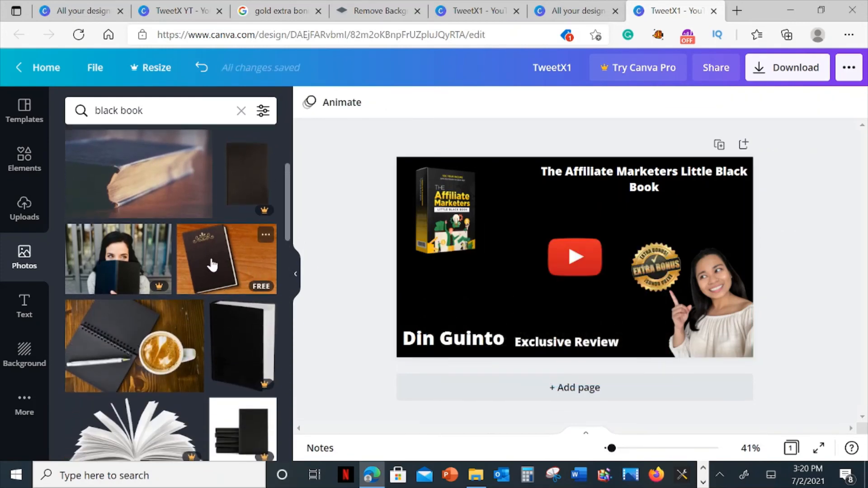
drag(206, 264, 402, 292)
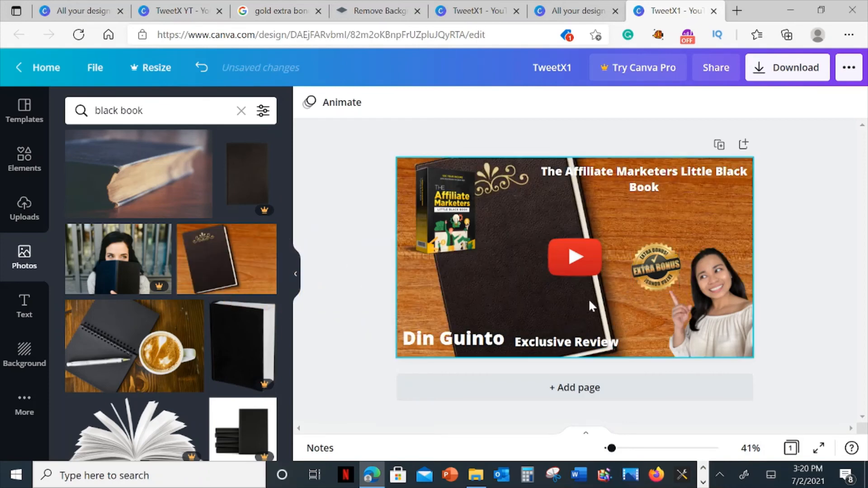
Set the notebook background photo's transparency to 25.
click(642, 228)
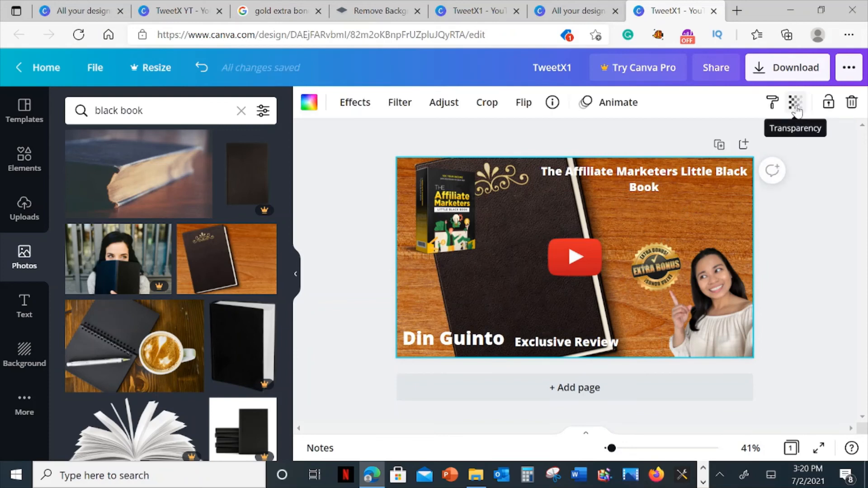
click(796, 107)
drag(751, 147, 687, 150)
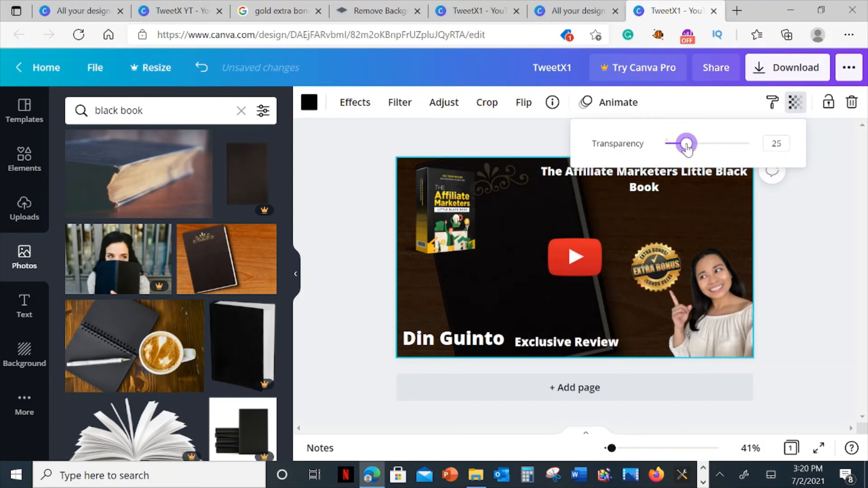
click(833, 262)
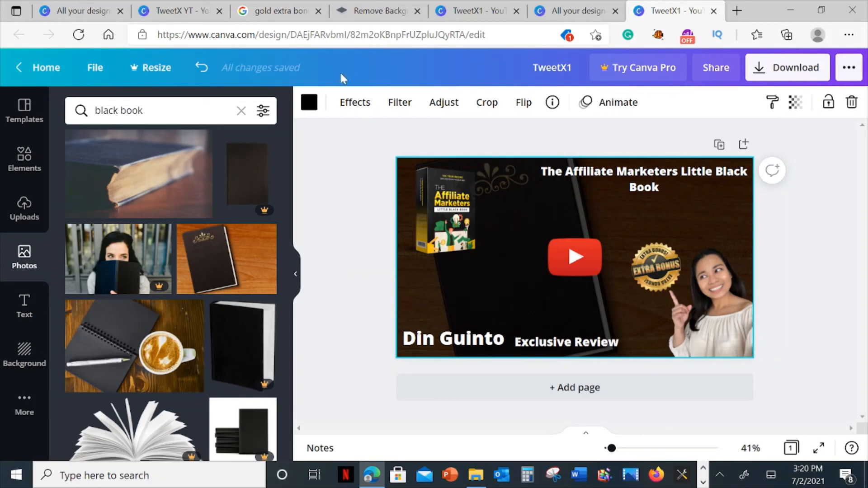
Open the existing "affiliate marketers little black book yt" design from the list of all designs to compare it with the new thumbnail.
click(170, 5)
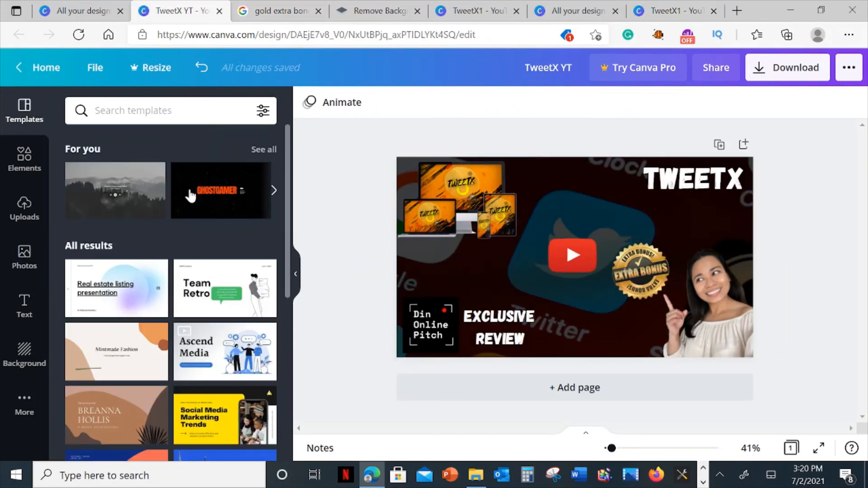
click(83, 5)
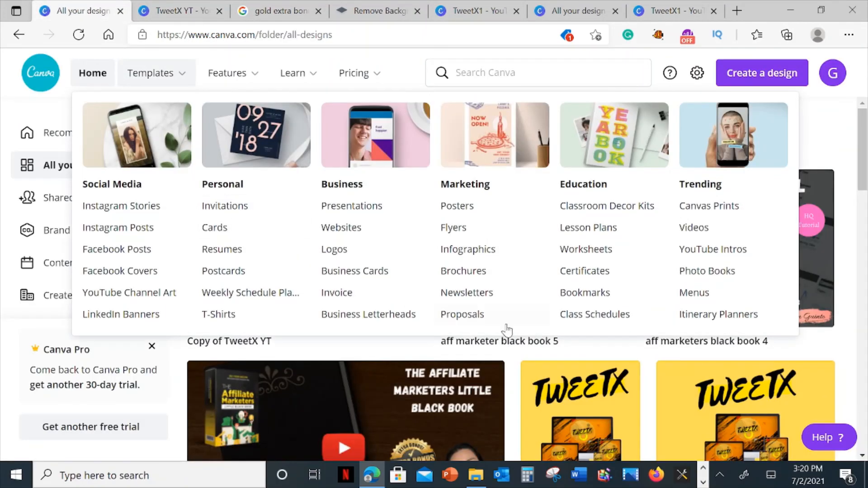
click(348, 403)
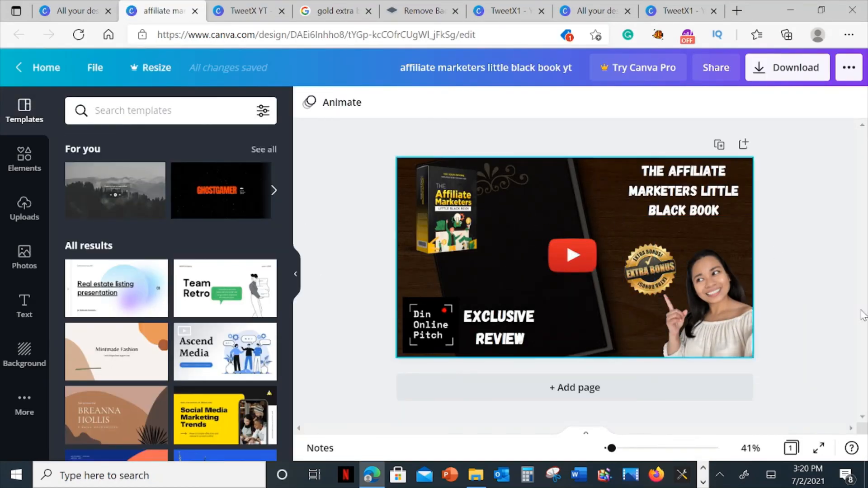
Return to the TweetX1 design, rename it "aff black book" and download it as a PNG.
click(678, 13)
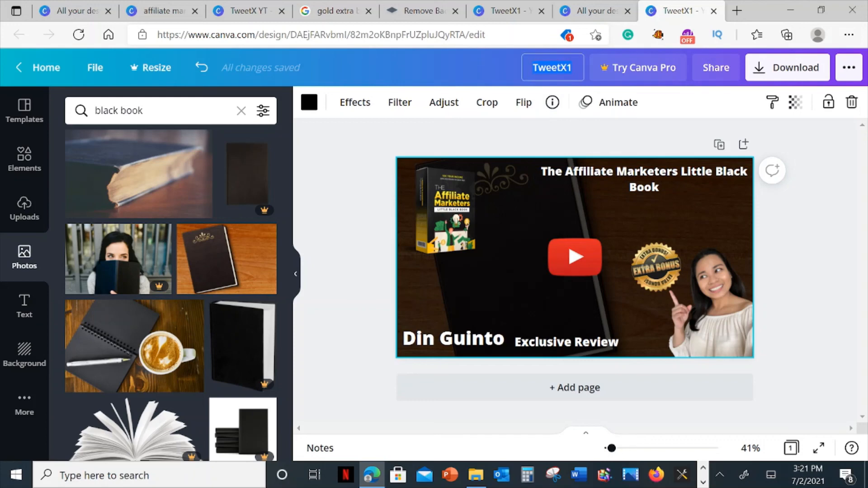
text(s)
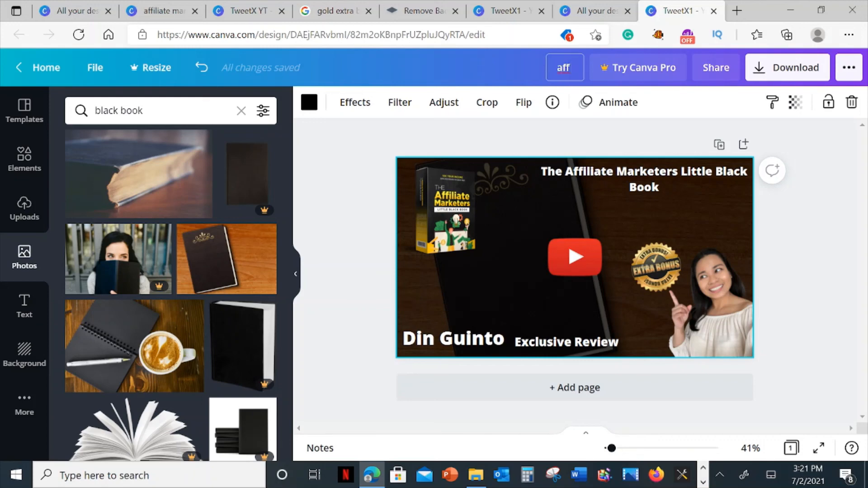
text(blac)
key(BackSpace)
text(k book)
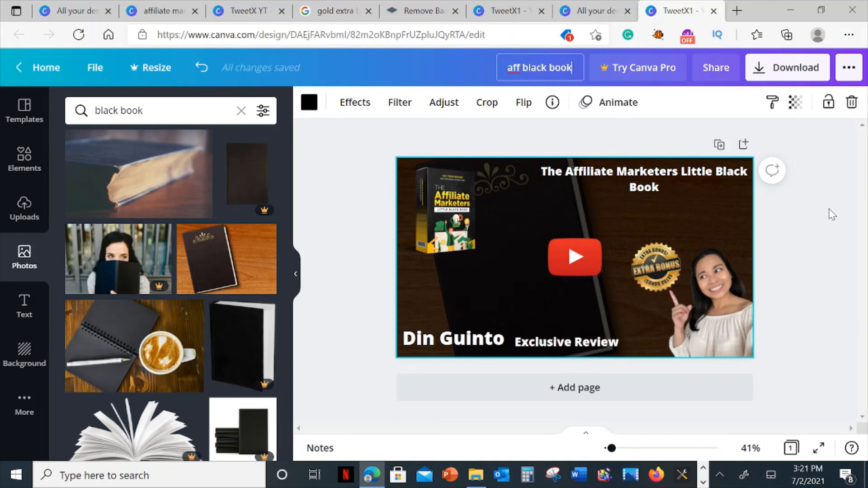
click(759, 76)
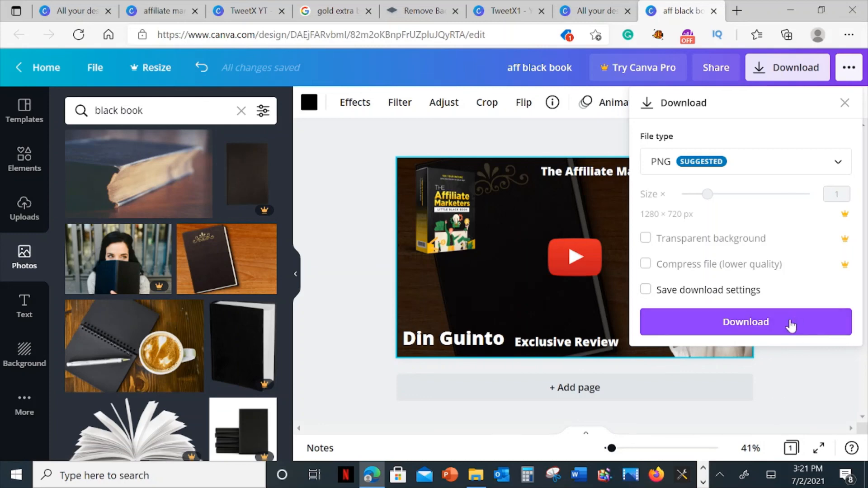
click(794, 383)
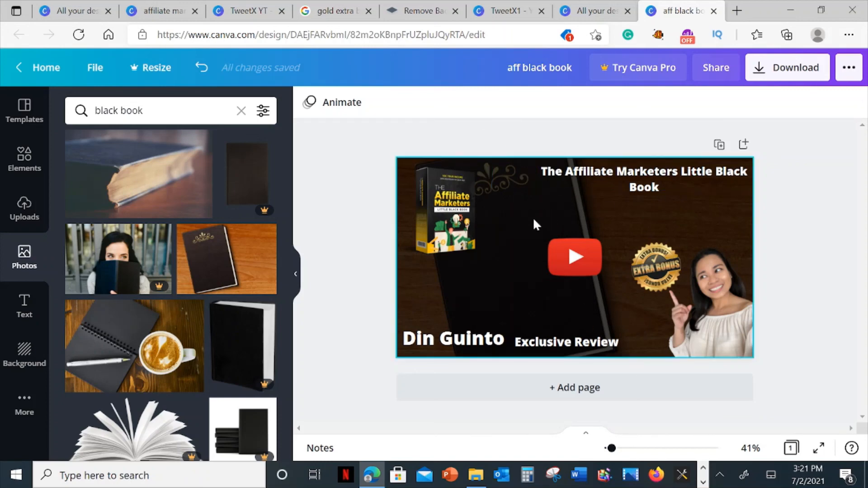
Reopen the renamed black book design from the list of all designs and nudge its heading slightly to the left.
click(590, 11)
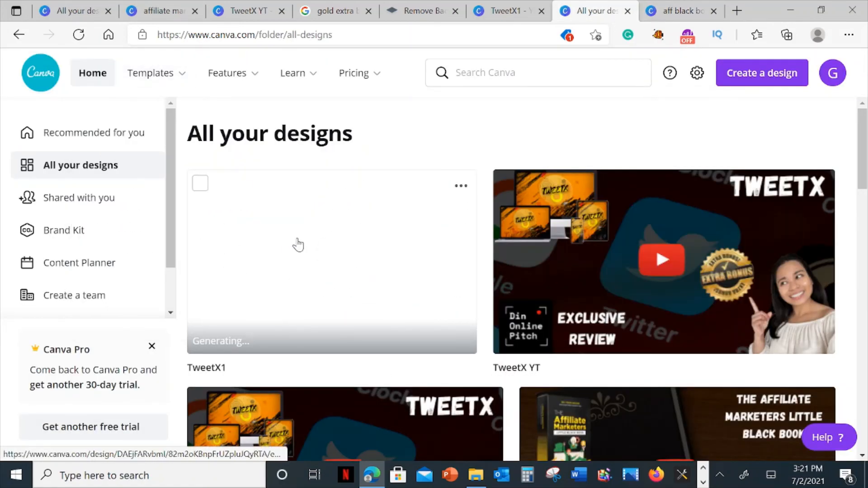
click(431, 258)
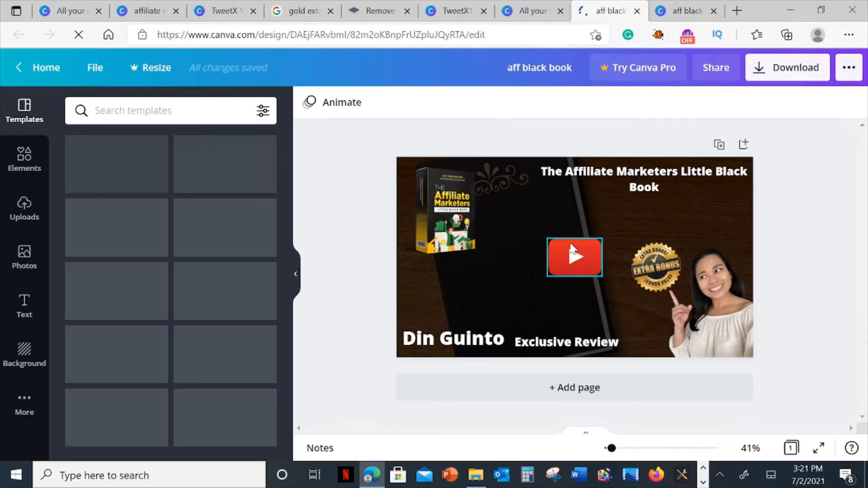
click(538, 210)
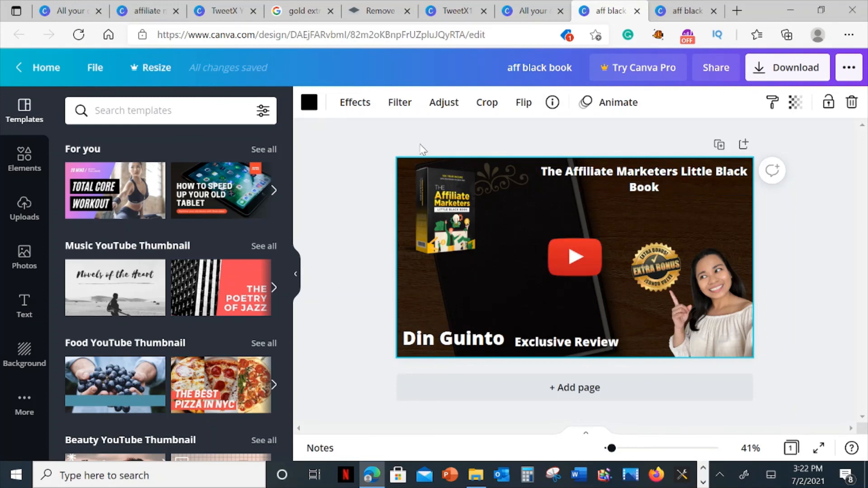
drag(648, 186, 643, 186)
click(470, 222)
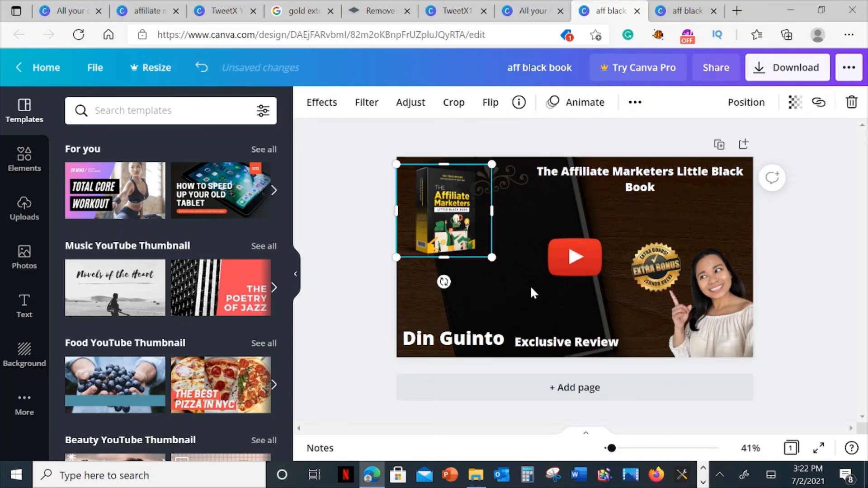